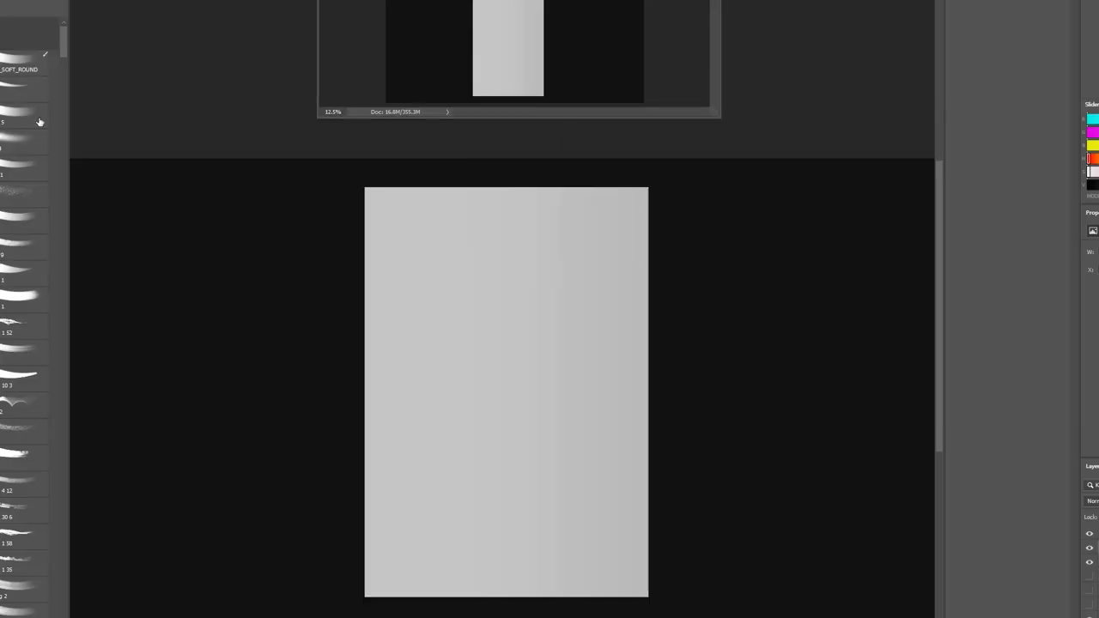
Paint a dark grey mountain mass, darken the sky and widen the pale light beam.
scroll(39, 121, "down", 10)
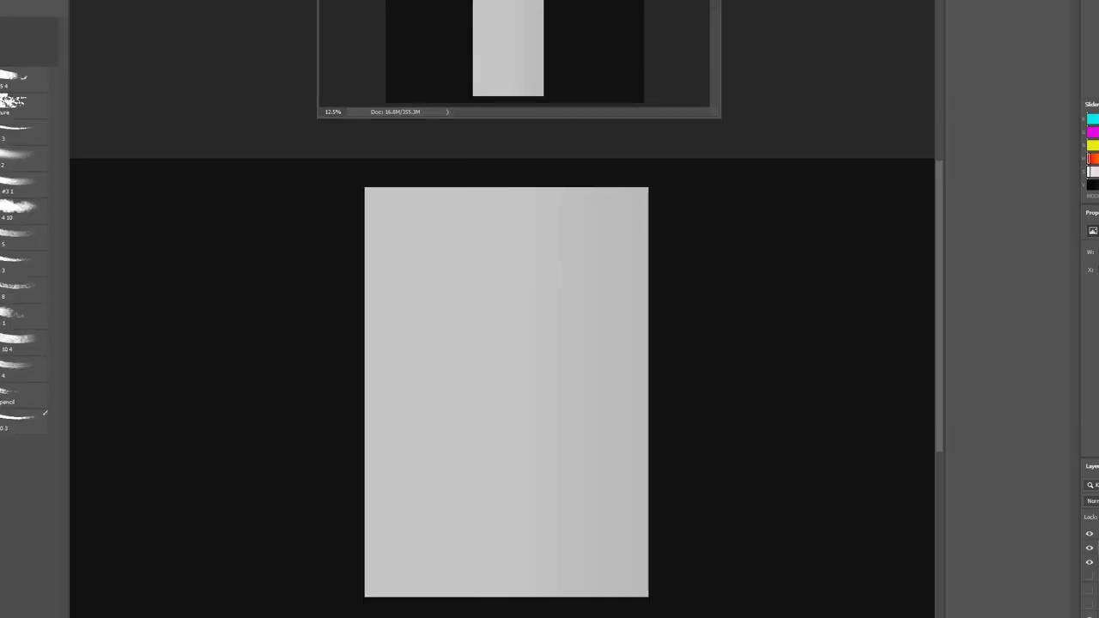
mouse_move(369, 593)
left_mouse_down()
mouse_move(550, 481)
mouse_move(601, 515)
mouse_move(612, 447)
mouse_move(566, 393)
mouse_move(631, 463)
mouse_move(687, 552)
mouse_move(558, 584)
left_mouse_up()
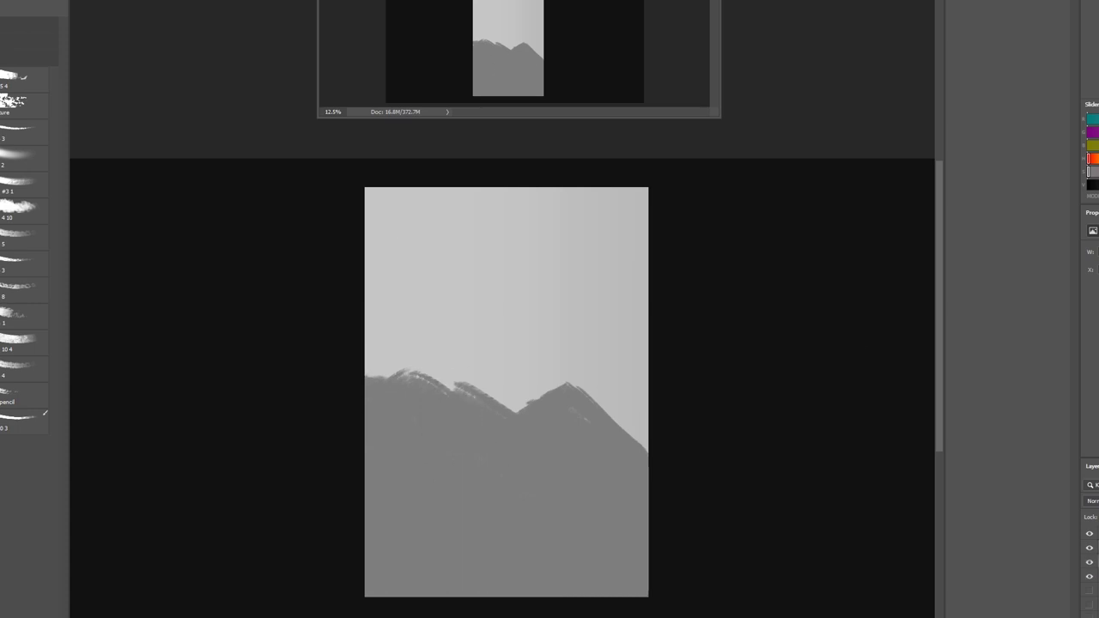
mouse_move(498, 193)
left_mouse_down()
mouse_move(515, 369)
mouse_move(382, 369)
left_mouse_up()
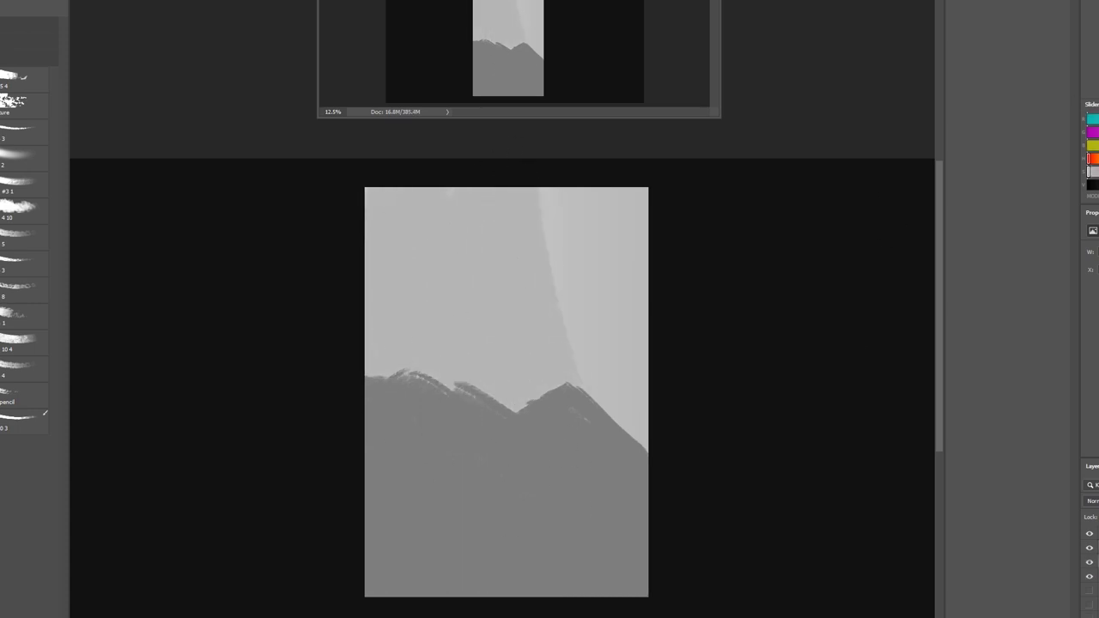
left_click_drag(567, 378, 604, 185)
mouse_move(558, 378)
left_mouse_down()
mouse_move(519, 189)
mouse_move(537, 387)
mouse_move(500, 189)
left_mouse_up()
key("ctrl+z")
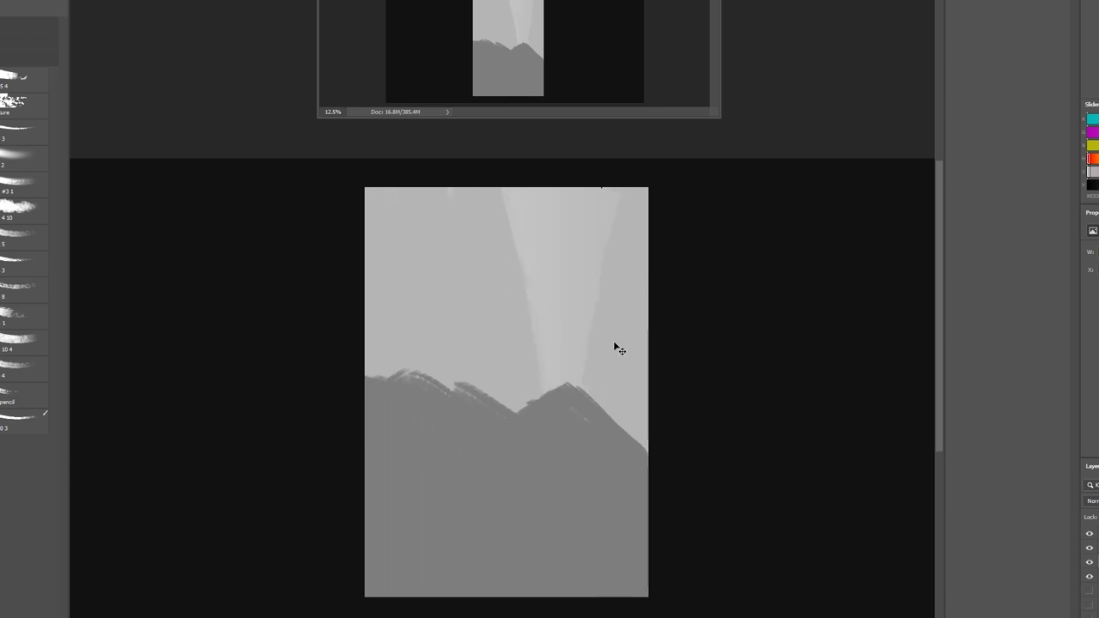
Reshape the right slope and paint a dark diagonal foreground band at bottom-left.
key("h")
mouse_move(463, 433)
left_mouse_down()
mouse_move(456, 421)
mouse_move(541, 383)
mouse_move(649, 434)
left_mouse_up()
key("h")
left_click_drag(365, 362, 476, 388)
mouse_move(365, 459)
left_mouse_down()
mouse_move(584, 593)
mouse_move(377, 468)
mouse_move(582, 551)
mouse_move(618, 593)
left_mouse_up()
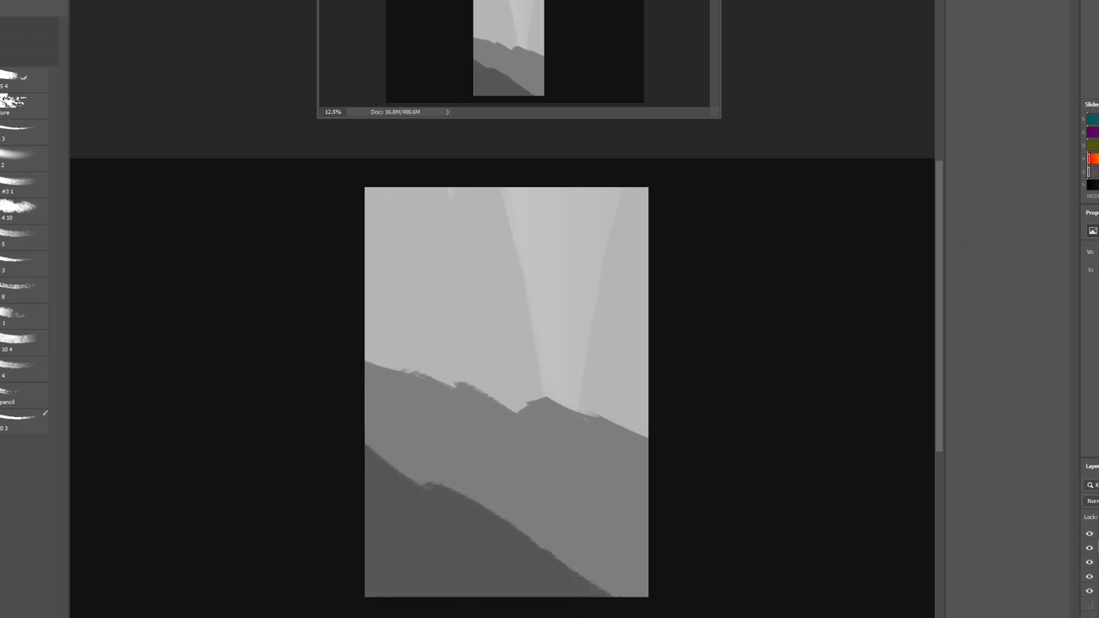
left_click_drag(370, 425, 429, 485)
left_click_drag(399, 460, 494, 513)
Check the mirrored composition, then lasso a selection around the sky and slopes.
key("h")
key("h")
key("ctrl+z")
key("ctrl+z")
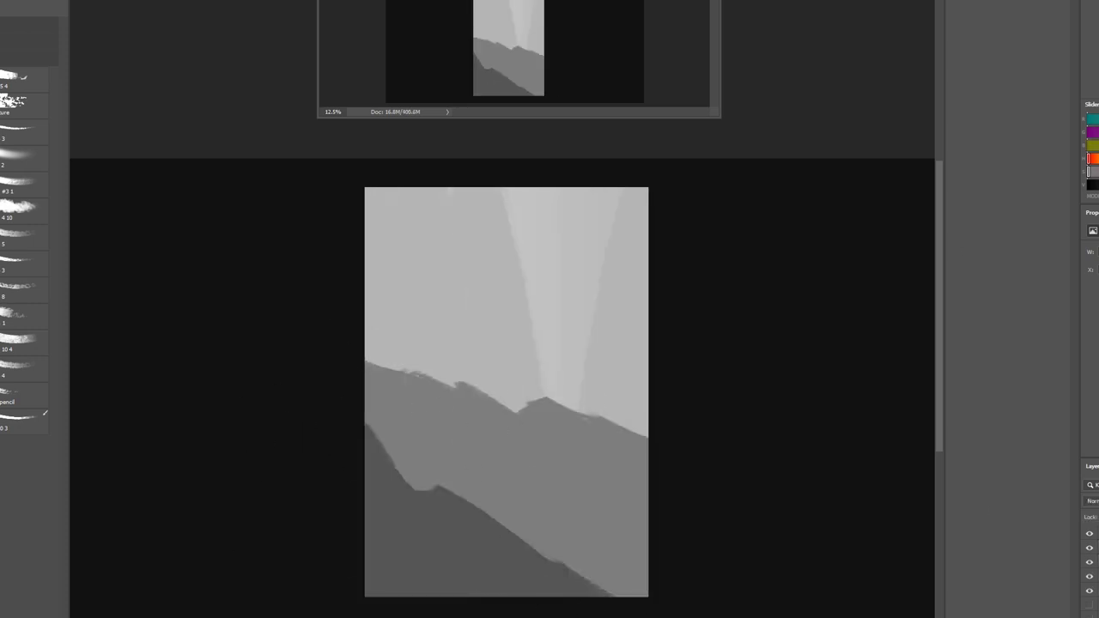
key("l")
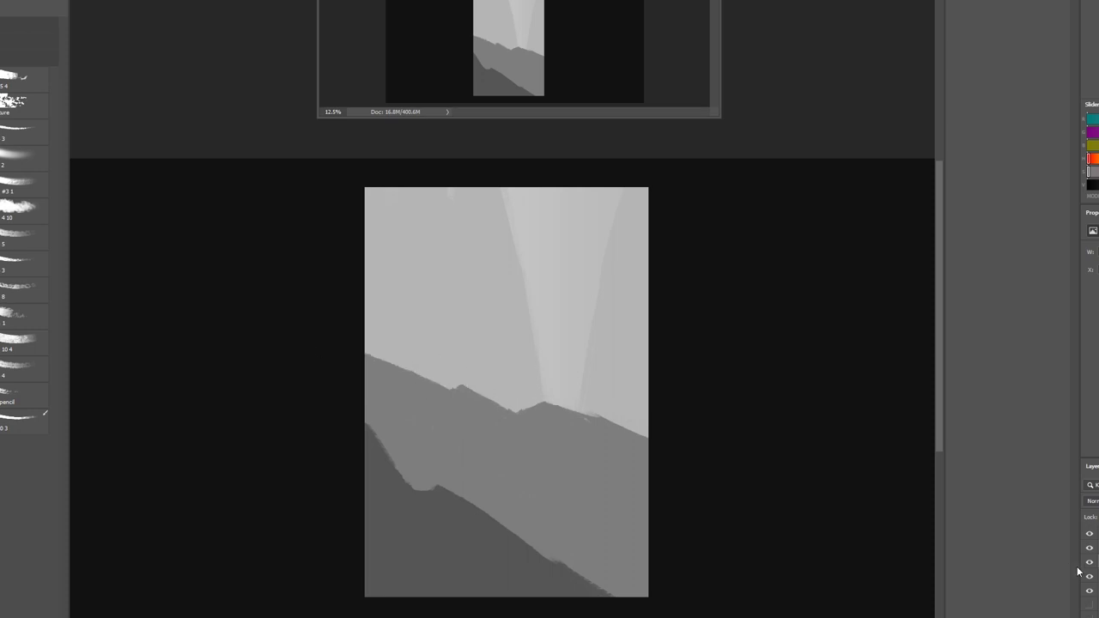
key("ctrl+shift+d")
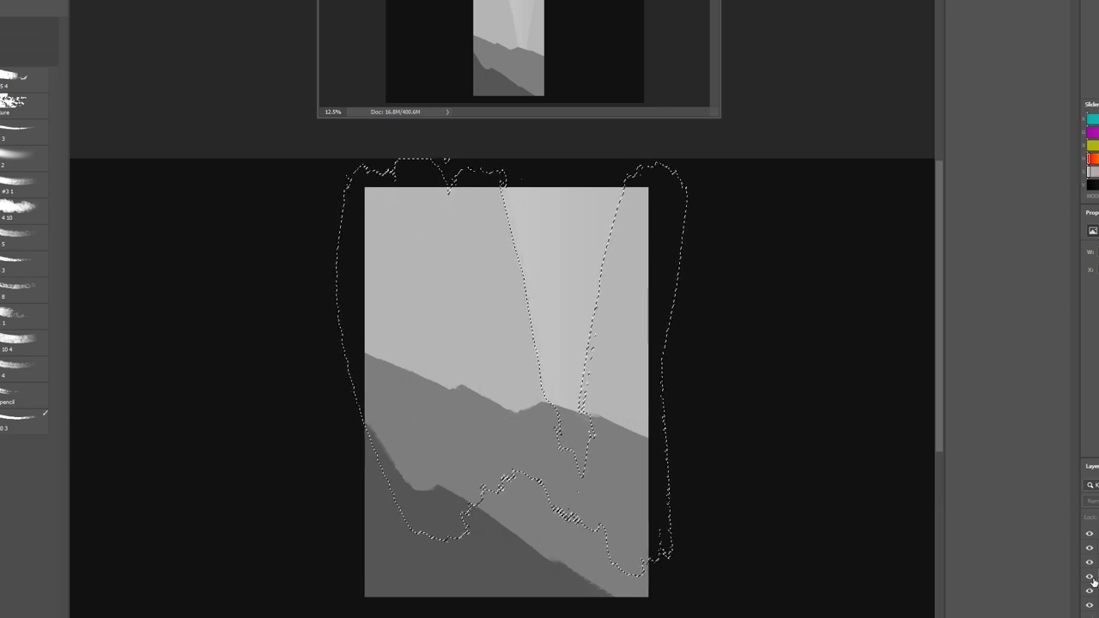
Paint dark and light vertical streaks over the left and right cliff areas.
left_click_drag(395, 198, 481, 378)
left_click_drag(403, 193, 391, 283)
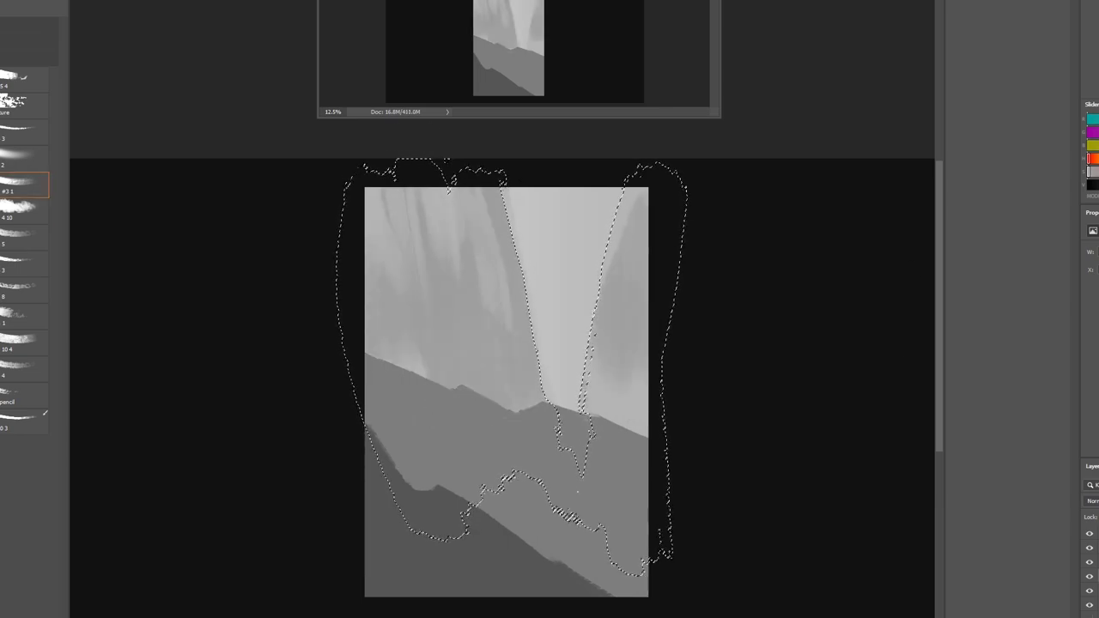
left_click_drag(502, 309, 498, 395)
left_click_drag(459, 254, 455, 352)
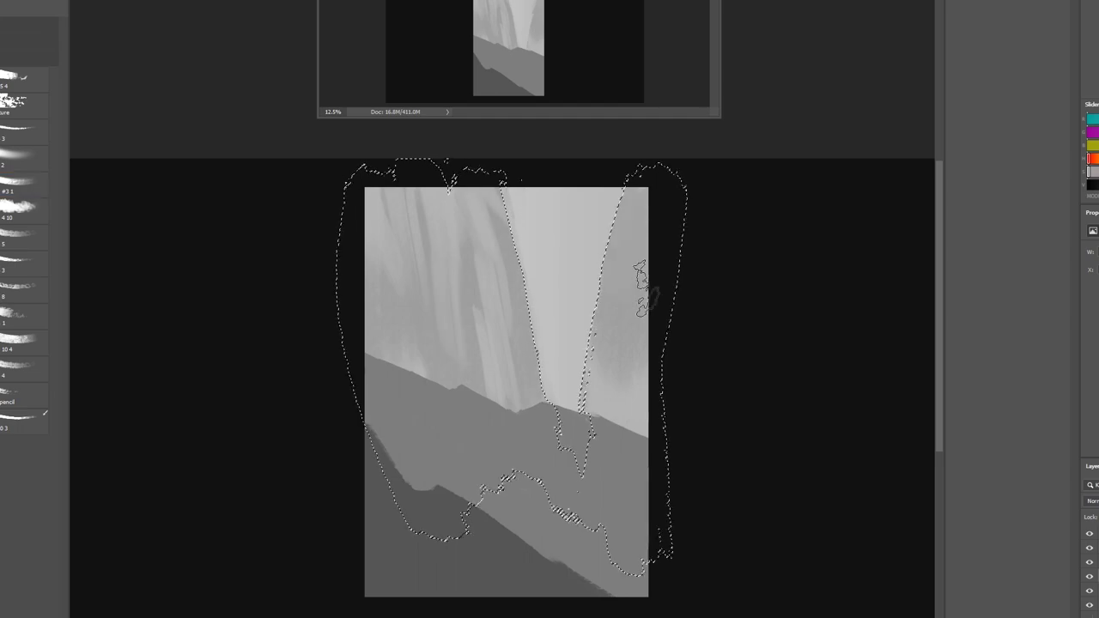
mouse_move(642, 294)
left_mouse_down()
mouse_move(628, 253)
mouse_move(605, 386)
left_mouse_up()
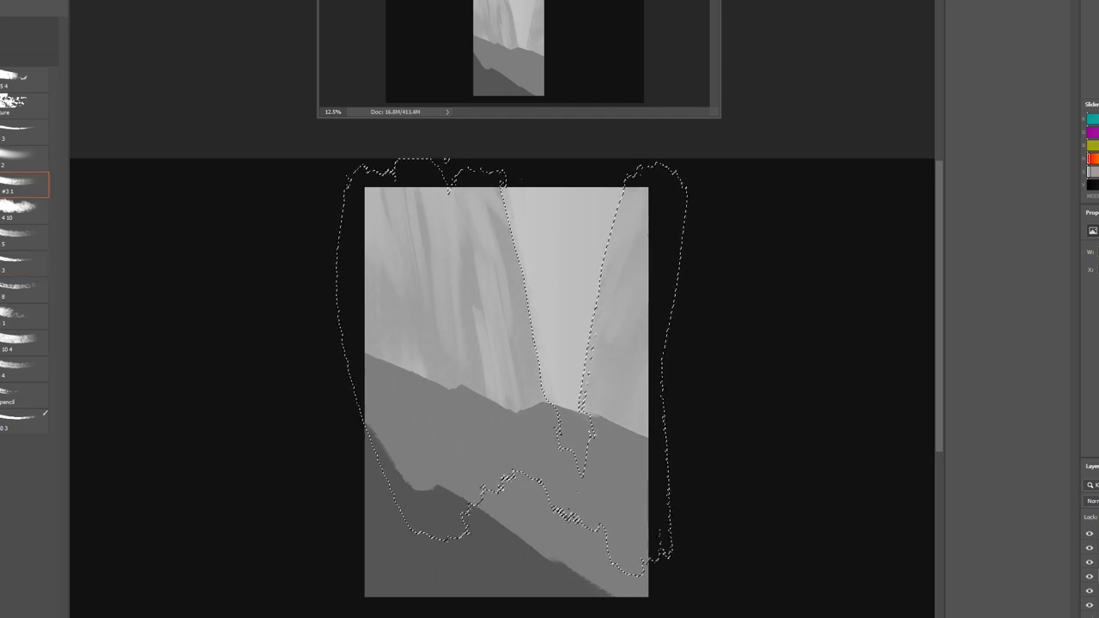
Blend and darken the lower light areas with a soft brush, then deselect.
scroll(26, 258, "up", 5)
scroll(26, 258, "down", 5)
left_click(24, 267)
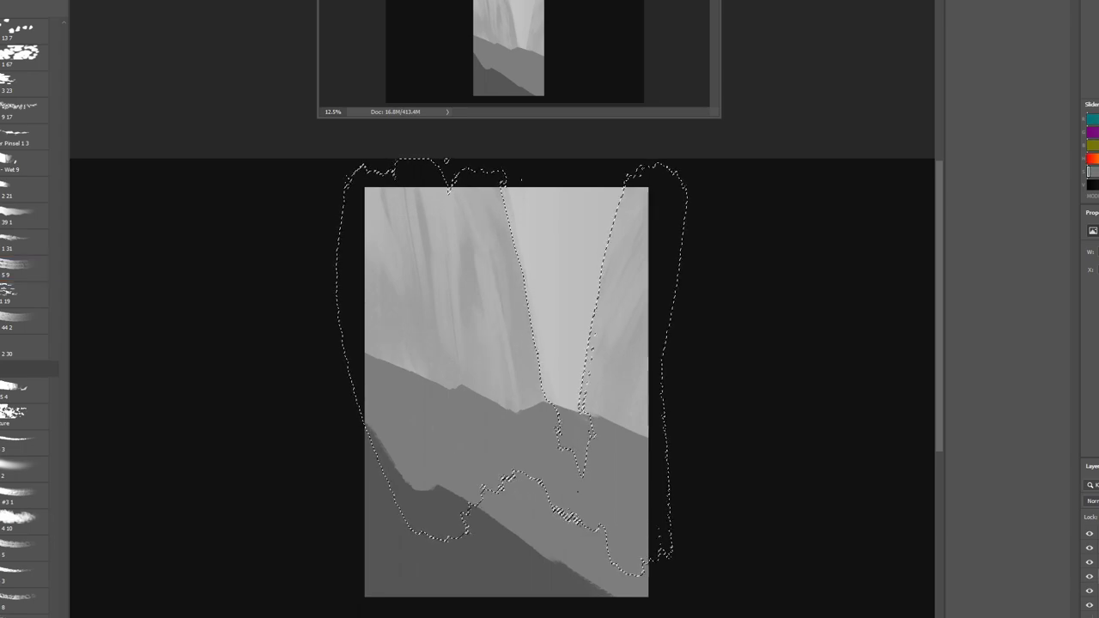
mouse_move(507, 364)
left_mouse_down()
mouse_move(545, 336)
mouse_move(479, 456)
mouse_move(457, 320)
left_mouse_up()
key("ctrl+d")
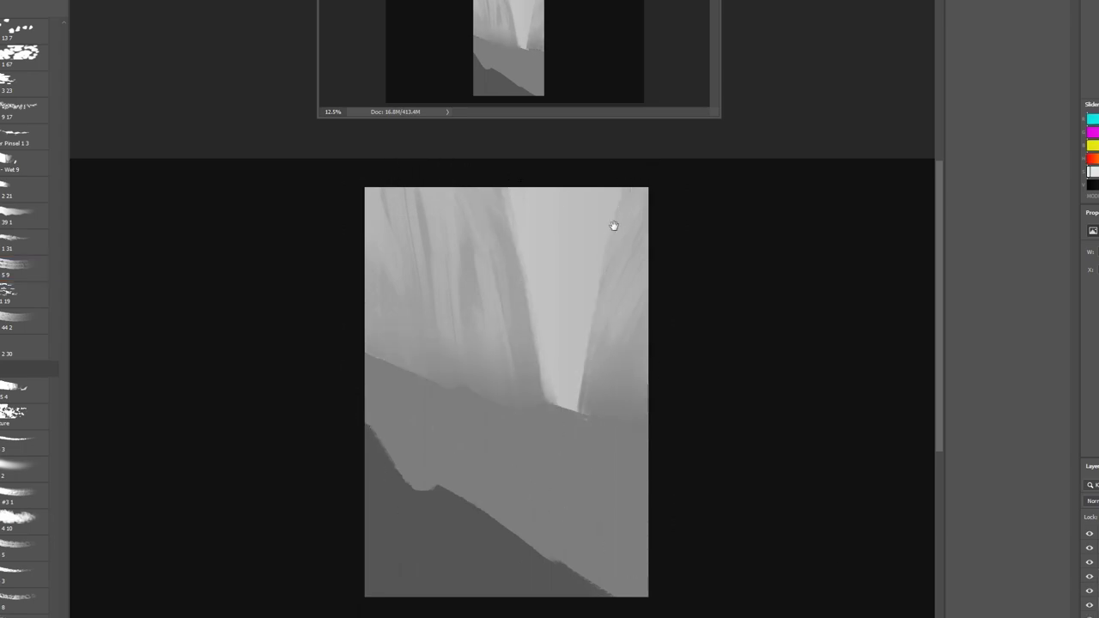
Brighten and soften the upper canyon gap with soft strokes, checking it mirrored.
mouse_move(613, 226)
left_mouse_down()
mouse_move(537, 309)
mouse_move(570, 209)
left_mouse_up()
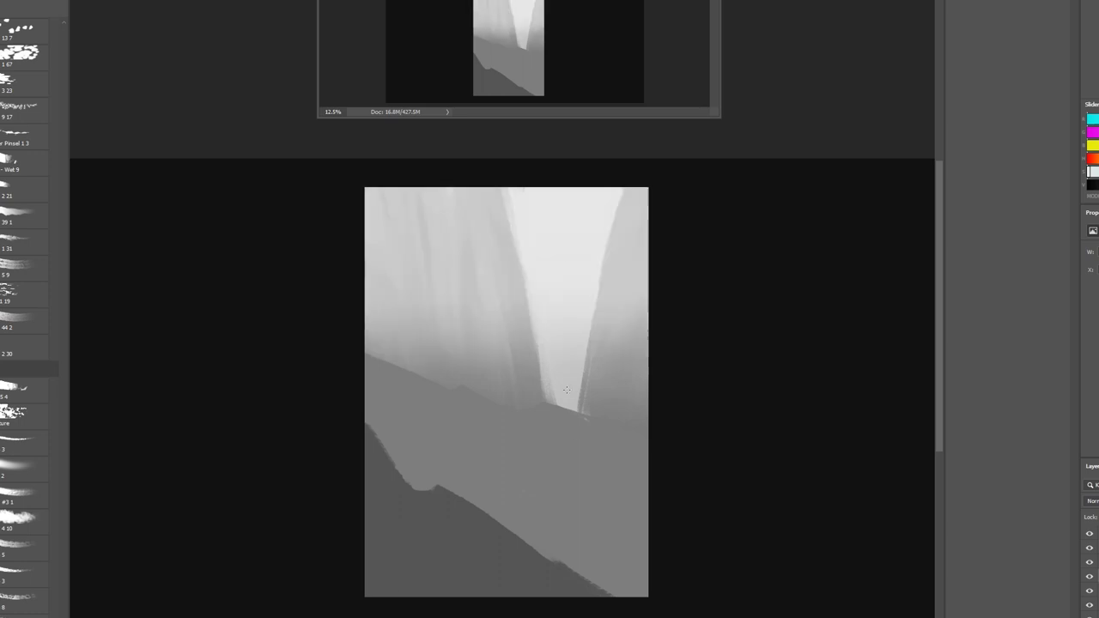
mouse_move(515, 249)
left_mouse_down()
mouse_move(526, 301)
mouse_move(575, 350)
left_mouse_up()
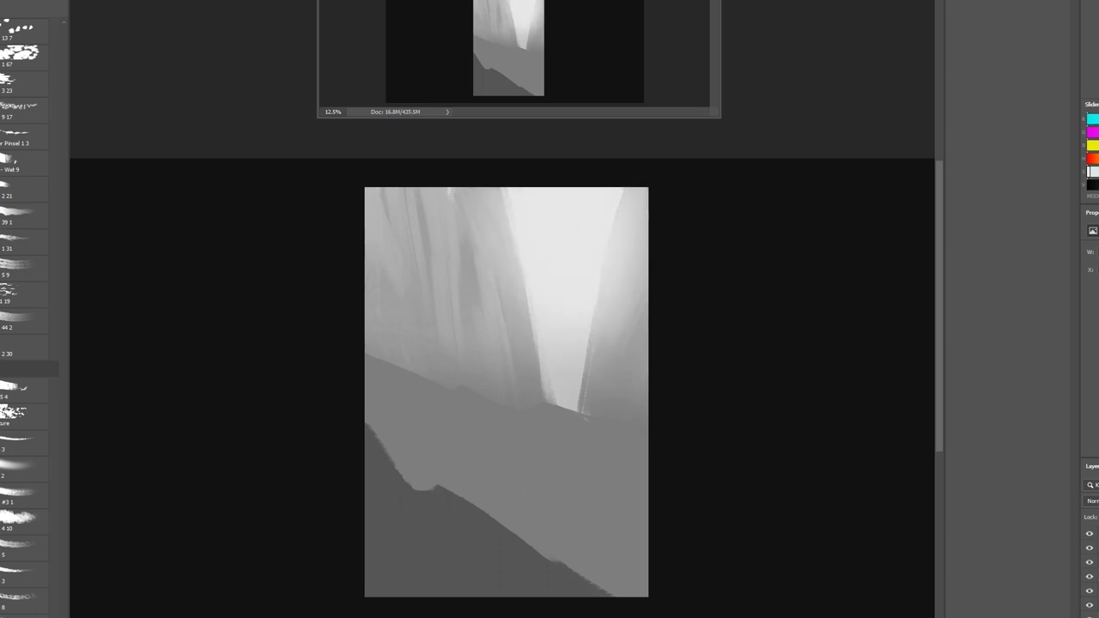
mouse_move(638, 286)
left_mouse_down()
mouse_move(564, 351)
mouse_move(540, 299)
mouse_move(564, 461)
left_mouse_up()
key("ctrl+d")
key("h")
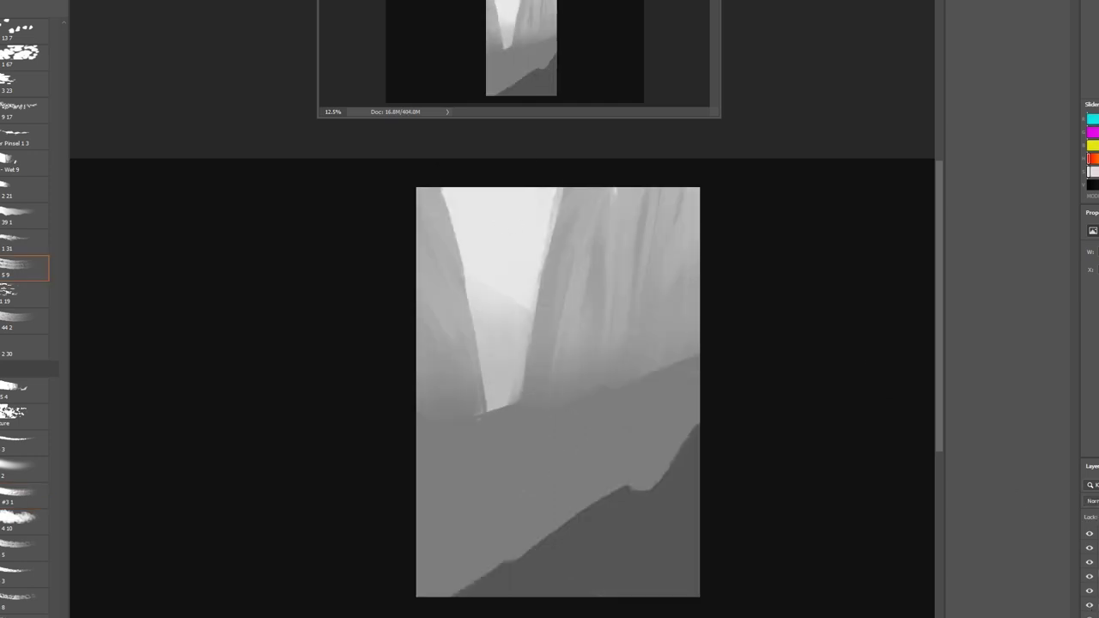
Cover the lumpy sky edge with light paint and add a dark cliff spire.
scroll(26, 343, "up", 3)
left_click_drag(455, 292, 438, 193)
left_click_drag(558, 275, 571, 191)
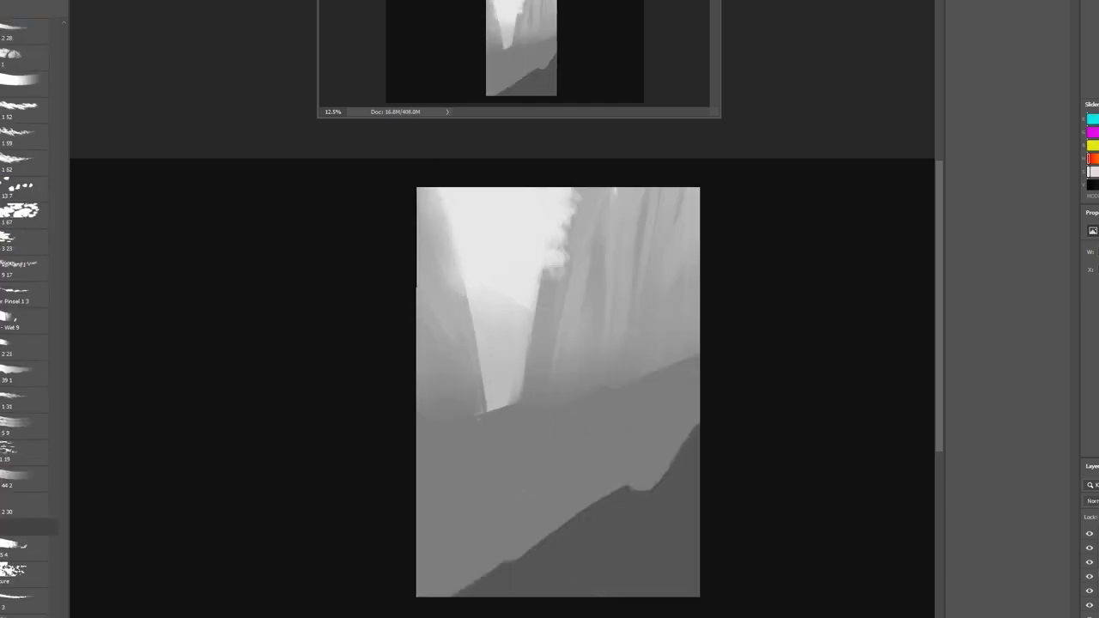
left_click_drag(605, 253, 562, 196)
left_click_drag(548, 273, 560, 230)
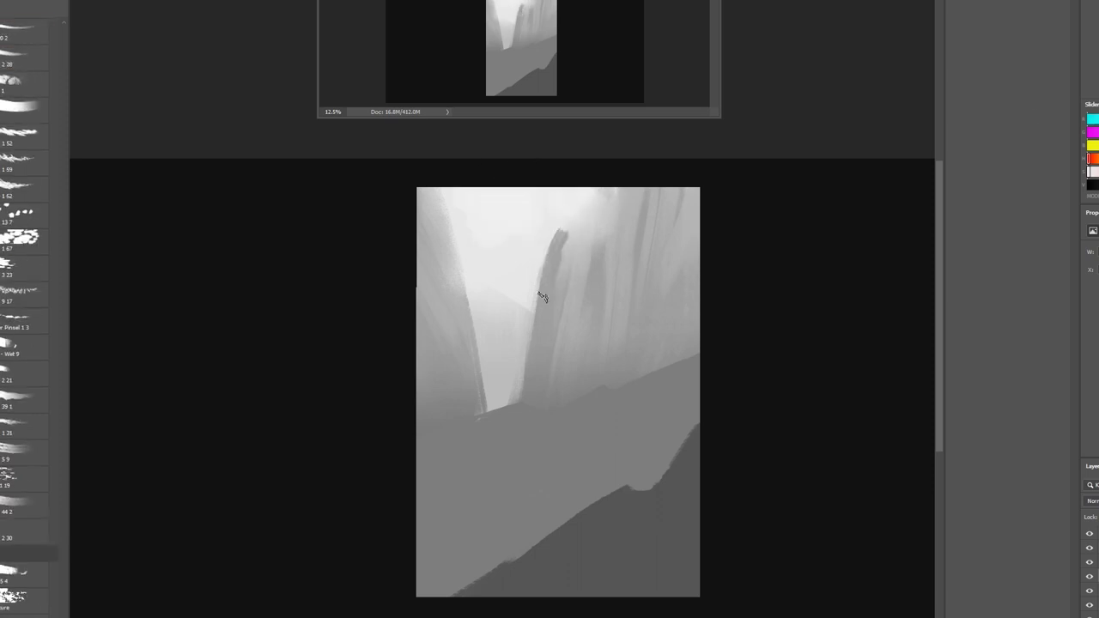
key("ctrl+shift+h")
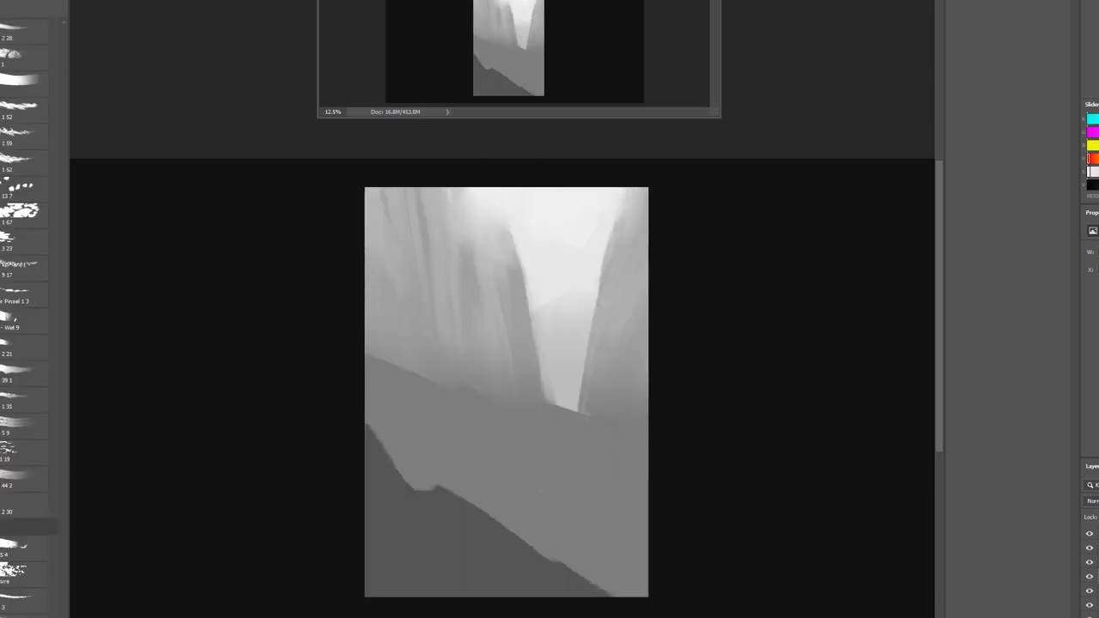
Compare layer visibility, then load the ground shape as a selection.
left_click(1090, 578)
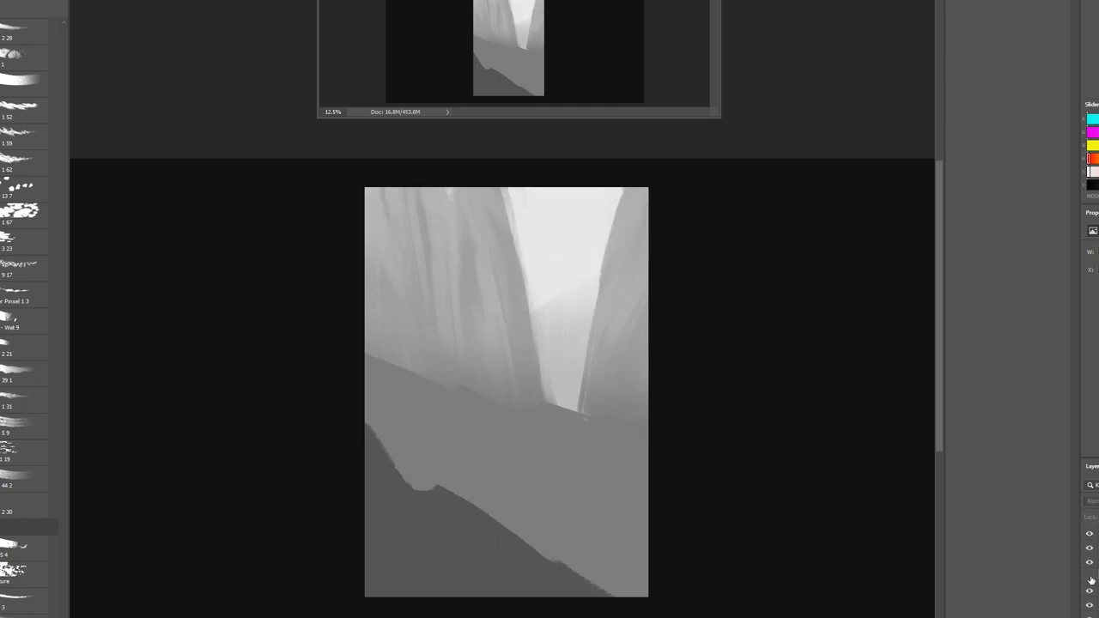
left_click(1091, 578)
left_click(1090, 562)
left_click(1090, 563)
left_click(1098, 562, "ctrl")
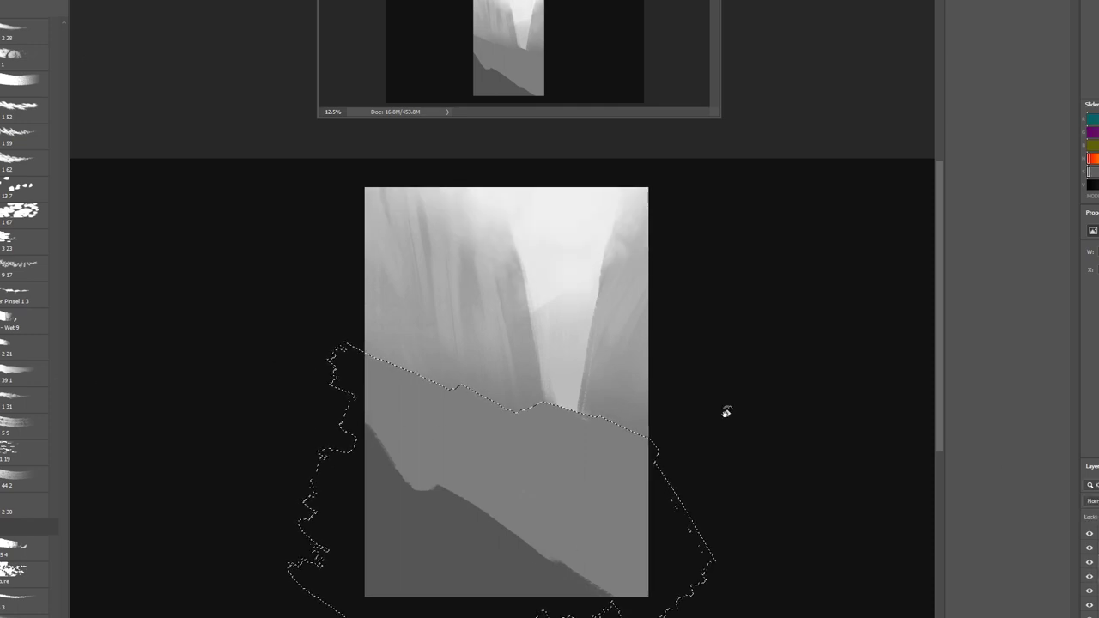
Paint dark foliage along the slope top and lighter grey strokes inside the ground.
mouse_move(378, 438)
left_mouse_down()
mouse_move(644, 558)
mouse_move(377, 430)
left_mouse_up()
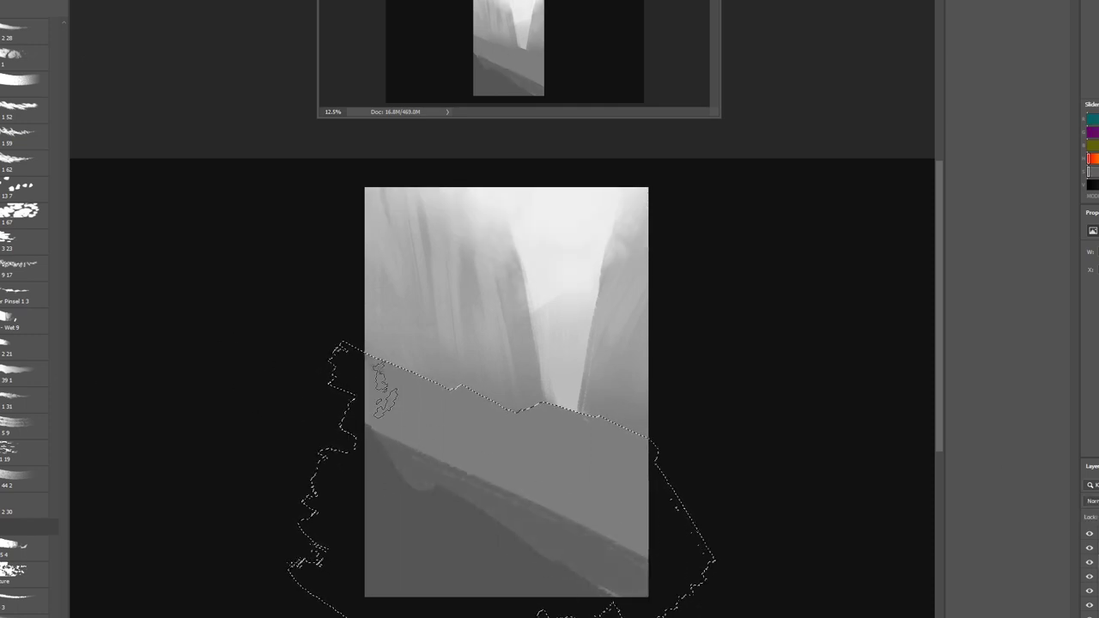
mouse_move(382, 391)
left_mouse_down()
mouse_move(600, 425)
mouse_move(670, 506)
mouse_move(446, 429)
left_mouse_up()
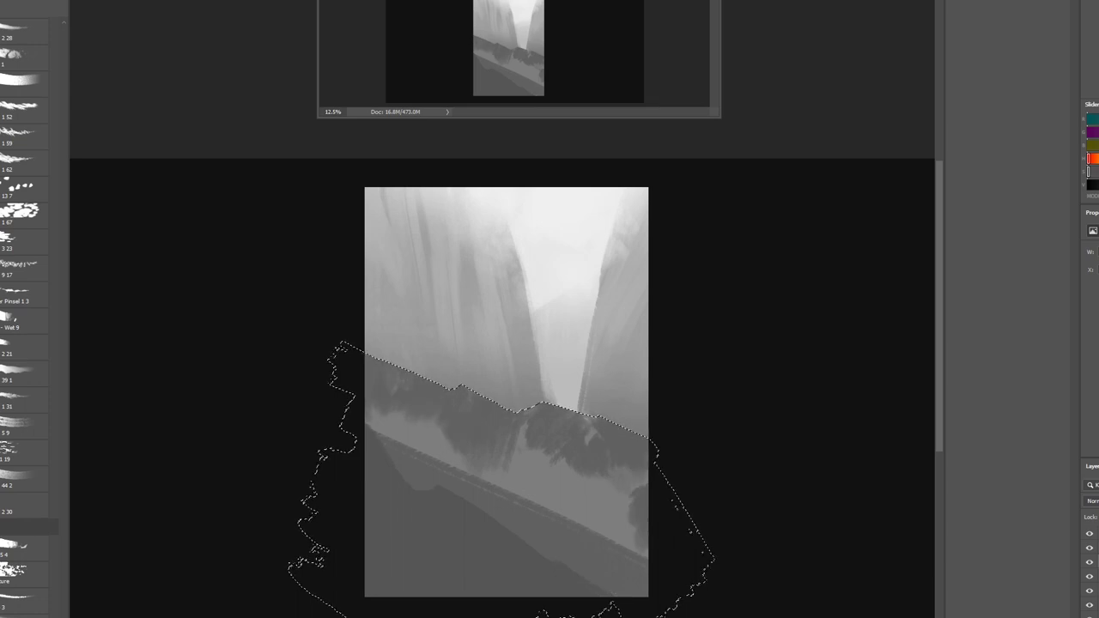
left_click_drag(373, 412, 425, 447)
left_click_drag(463, 498, 567, 485)
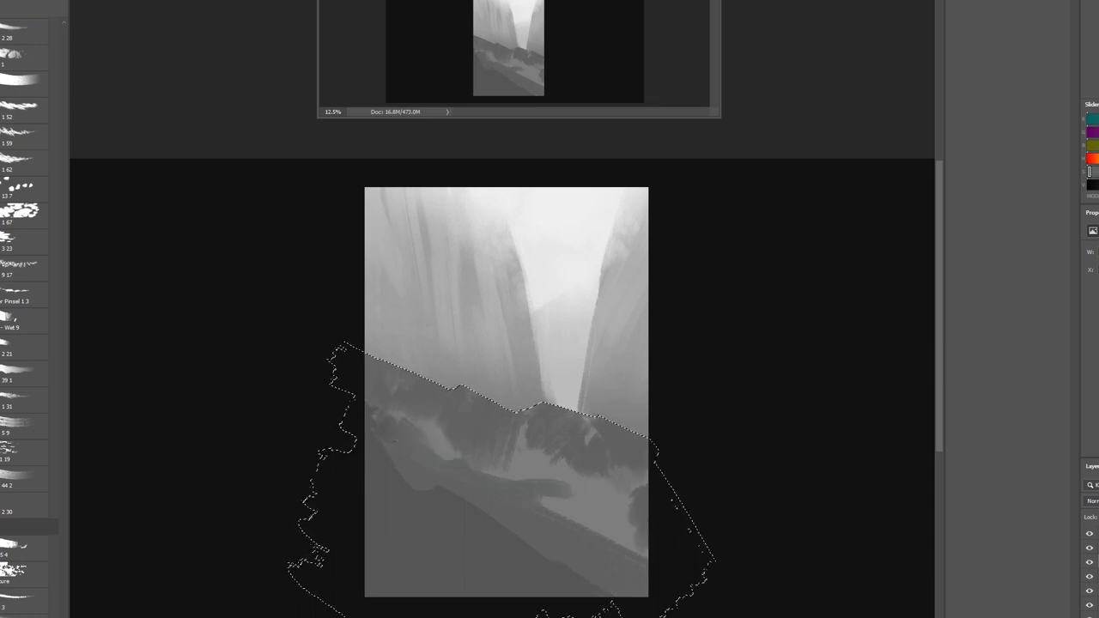
Merge the painting's layers and bring up Levels to darken the lower canvas.
key("ctrl+shift+e")
key("Return")
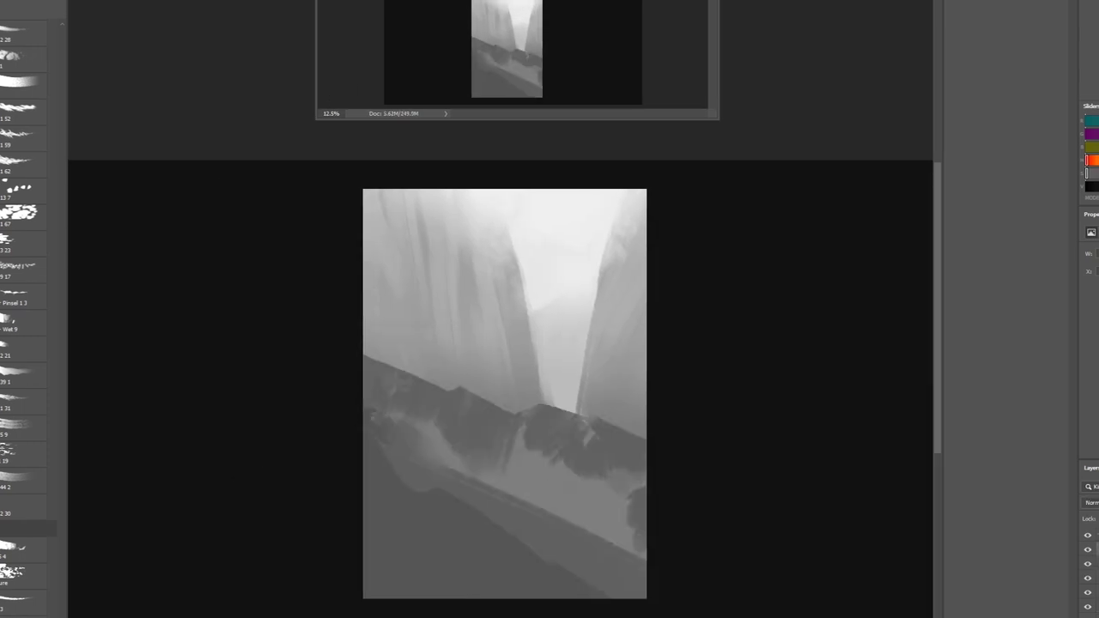
key("ctrl+l")
Apply the Levels darkening and fill a lasso-selected figure silhouette with dark grey.
key("Return")
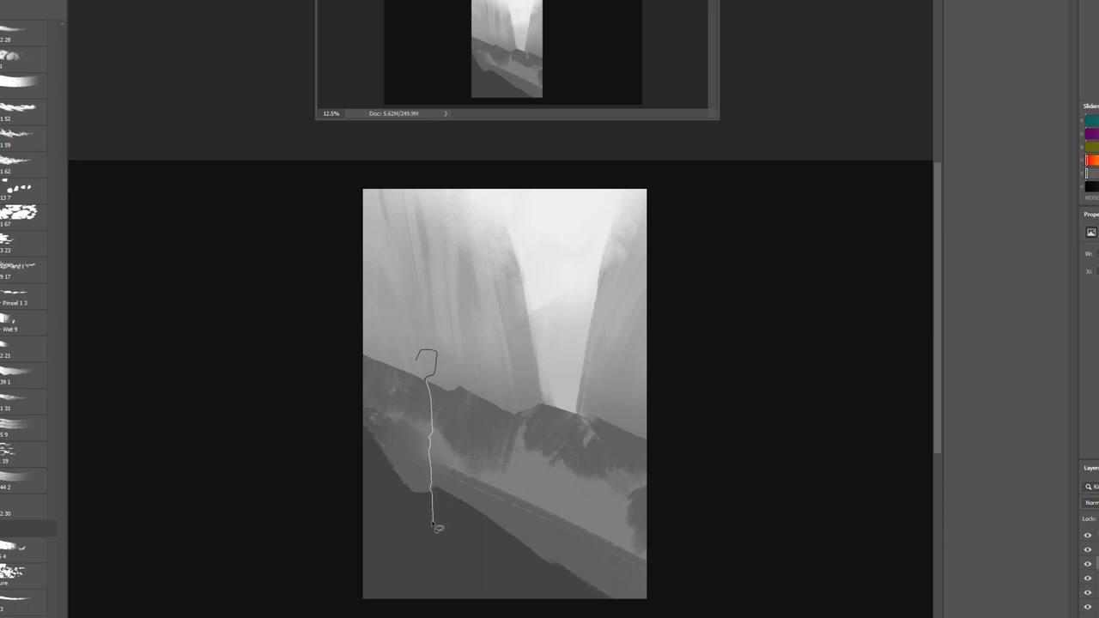
left_click_drag(395, 386, 400, 391)
mouse_move(402, 429)
left_mouse_down()
mouse_move(482, 479)
mouse_move(402, 413)
mouse_move(380, 413)
mouse_move(399, 415)
mouse_move(383, 411)
mouse_move(402, 430)
left_mouse_up()
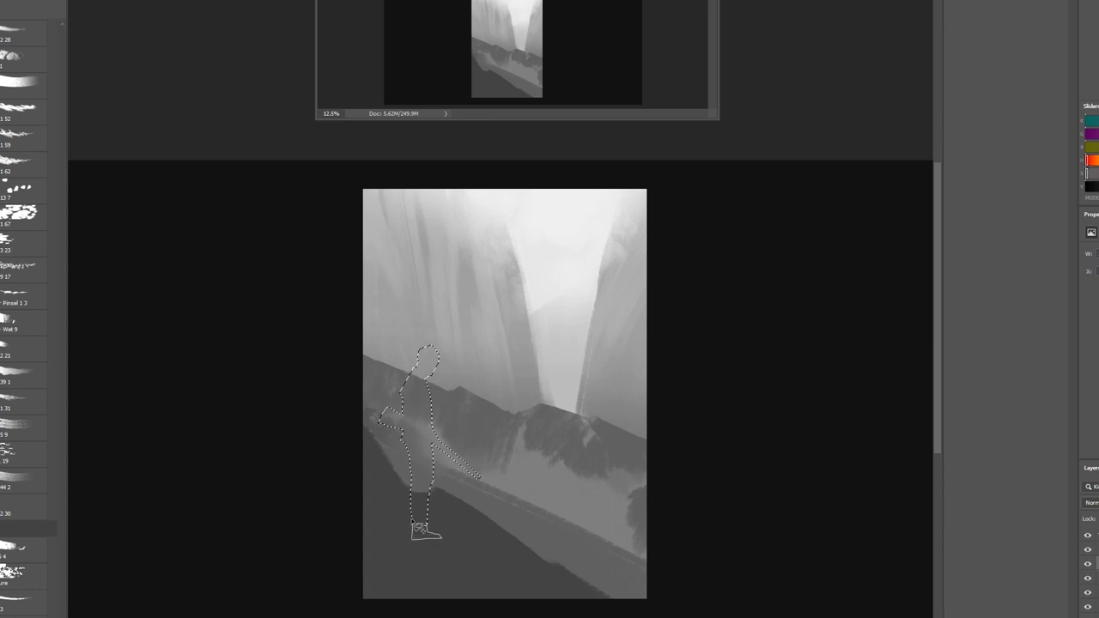
mouse_move(412, 455)
left_mouse_down()
mouse_move(445, 472)
mouse_move(434, 528)
mouse_move(424, 471)
left_mouse_up()
mouse_move(422, 373)
left_mouse_down()
mouse_move(428, 352)
mouse_move(416, 380)
mouse_move(407, 375)
left_mouse_up()
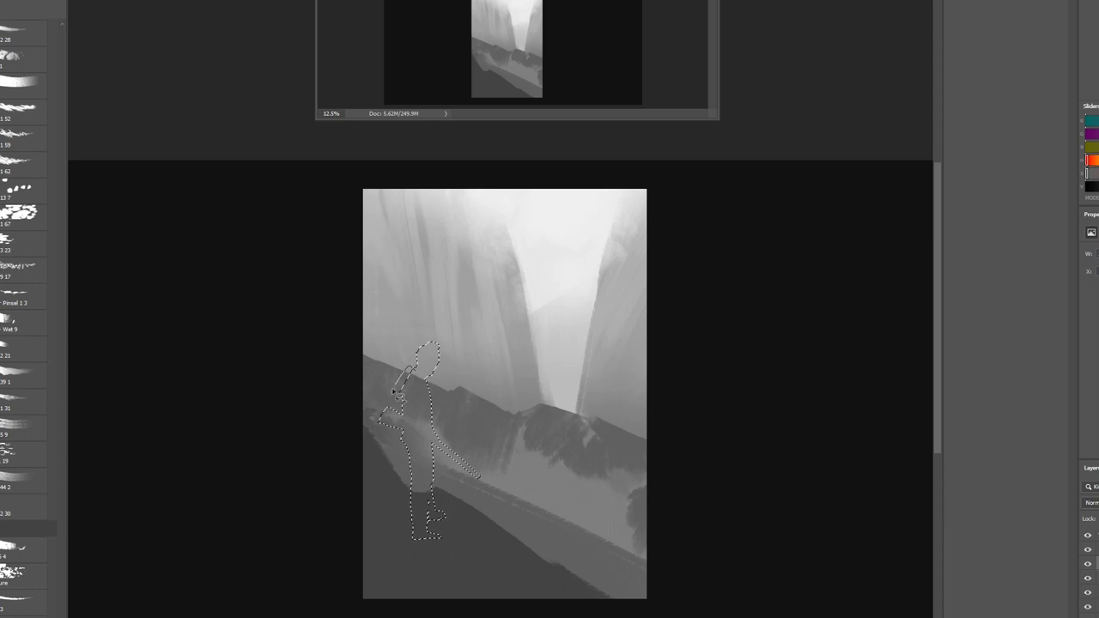
key("alt+BackSpace")
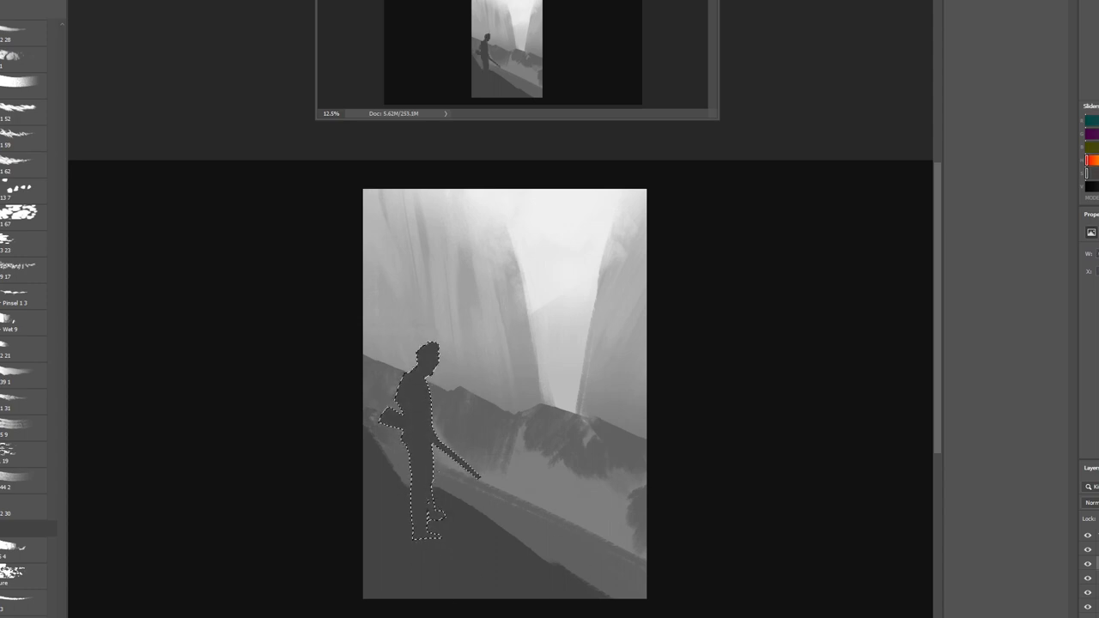
key("ctrl+d")
Paint over the old rifle barrel and paint a longer one from the hand.
scroll(43, 55, "up", 10)
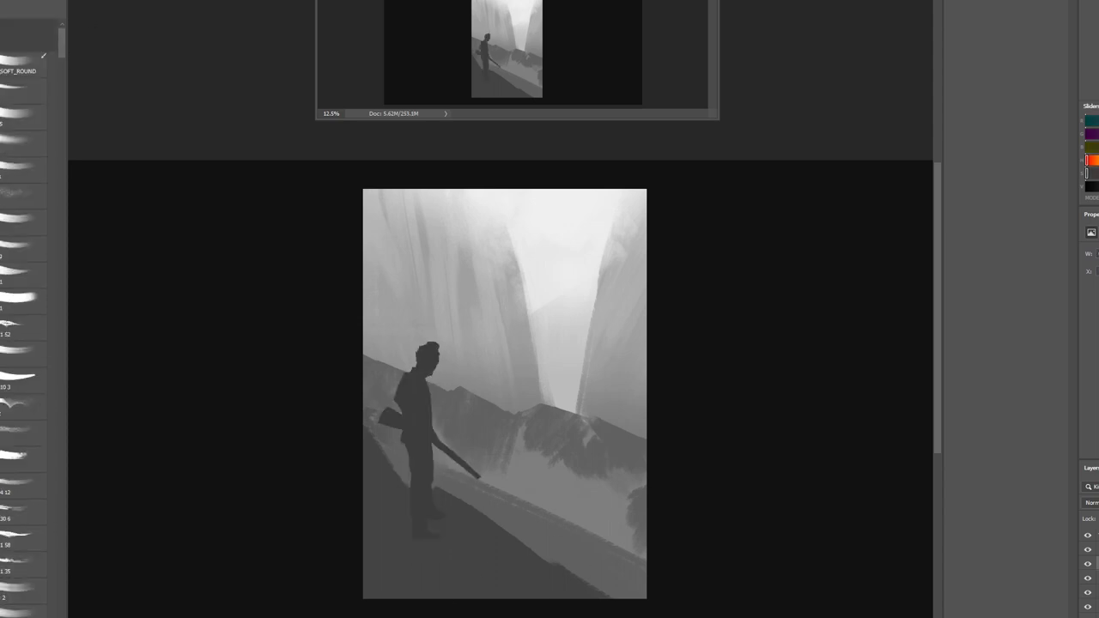
scroll(43, 55, "down", 10)
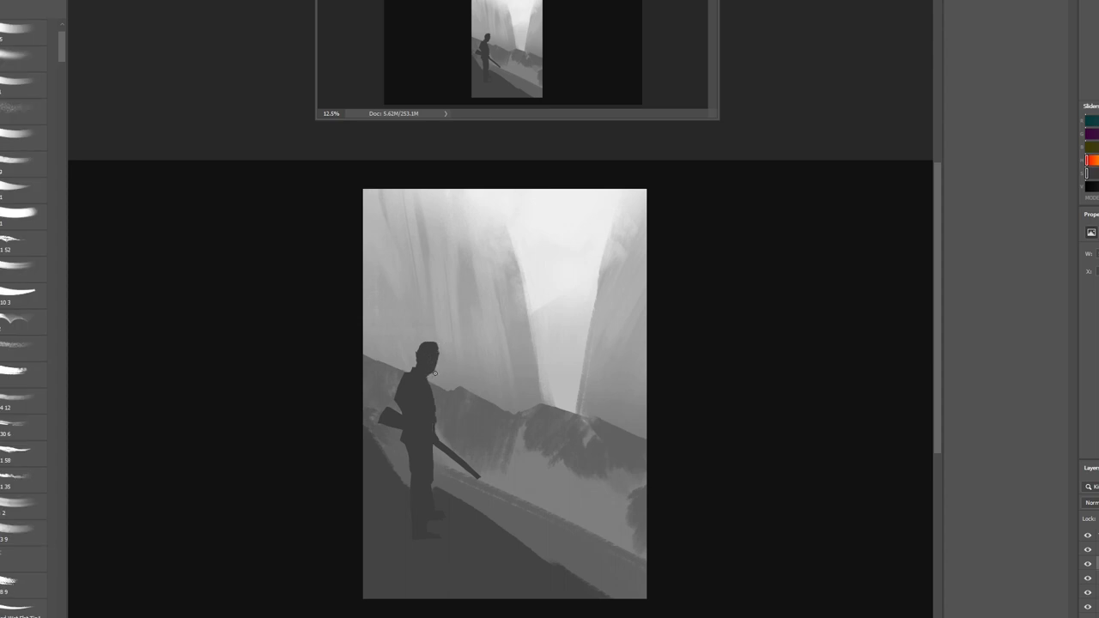
left_click_drag(473, 470, 450, 444)
mouse_move(493, 475)
left_mouse_down()
mouse_move(429, 425)
mouse_move(433, 438)
left_mouse_up()
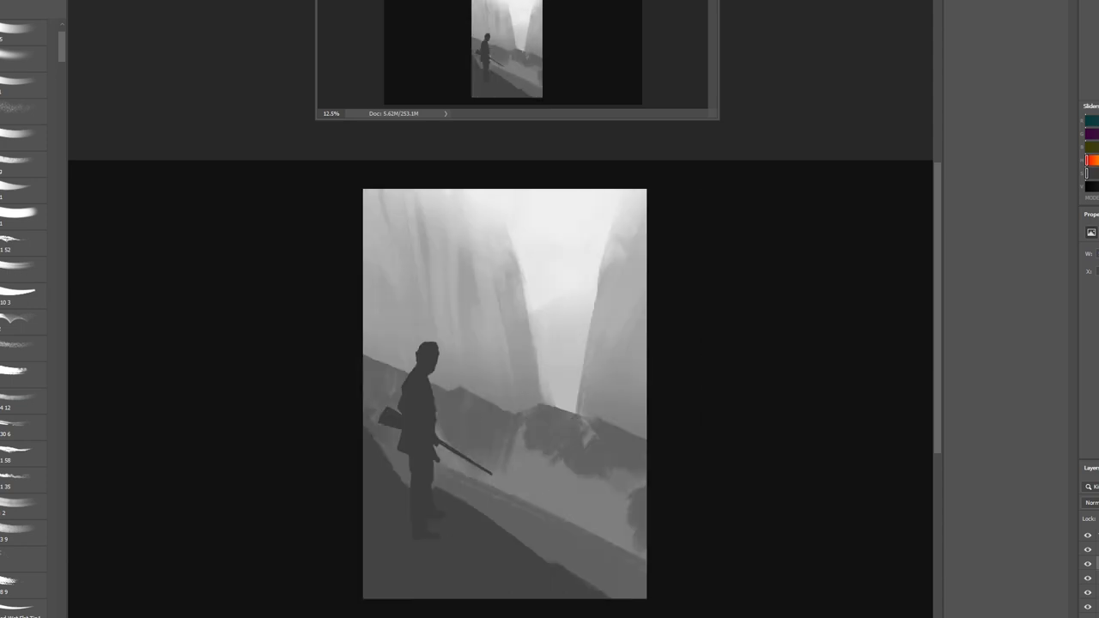
Nudge the backpacker figure slightly right with Free Transform.
key("ctrl+t")
left_click_drag(493, 393, 499, 392)
key("Return")
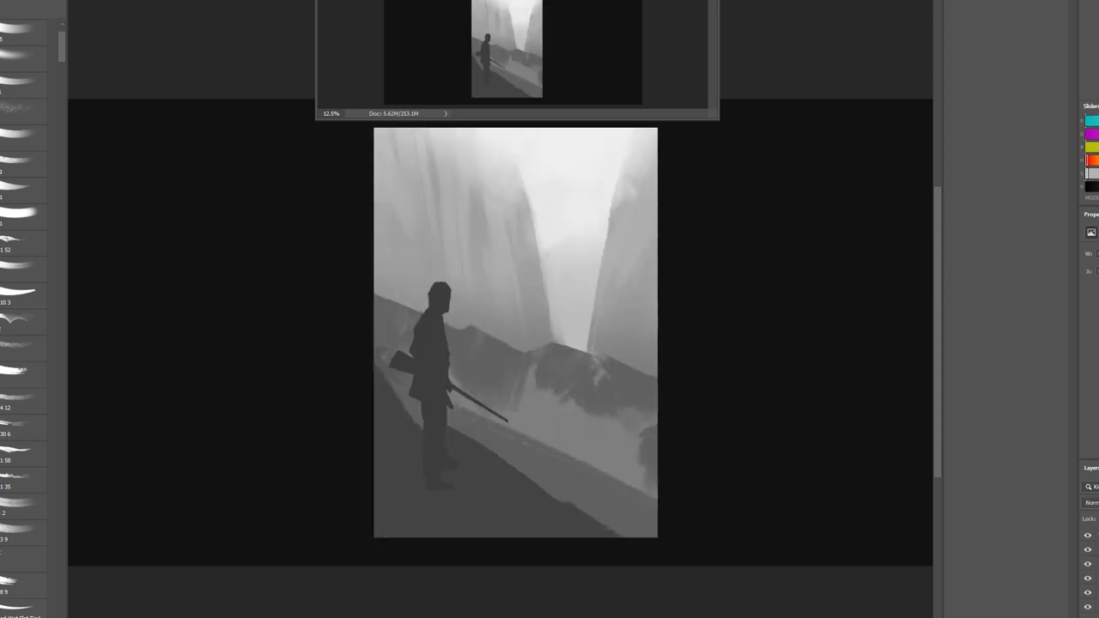
With a sampled grey and smaller brush, paint a tiny rifle-holding figure on the ridge.
left_click(640, 368, "alt")
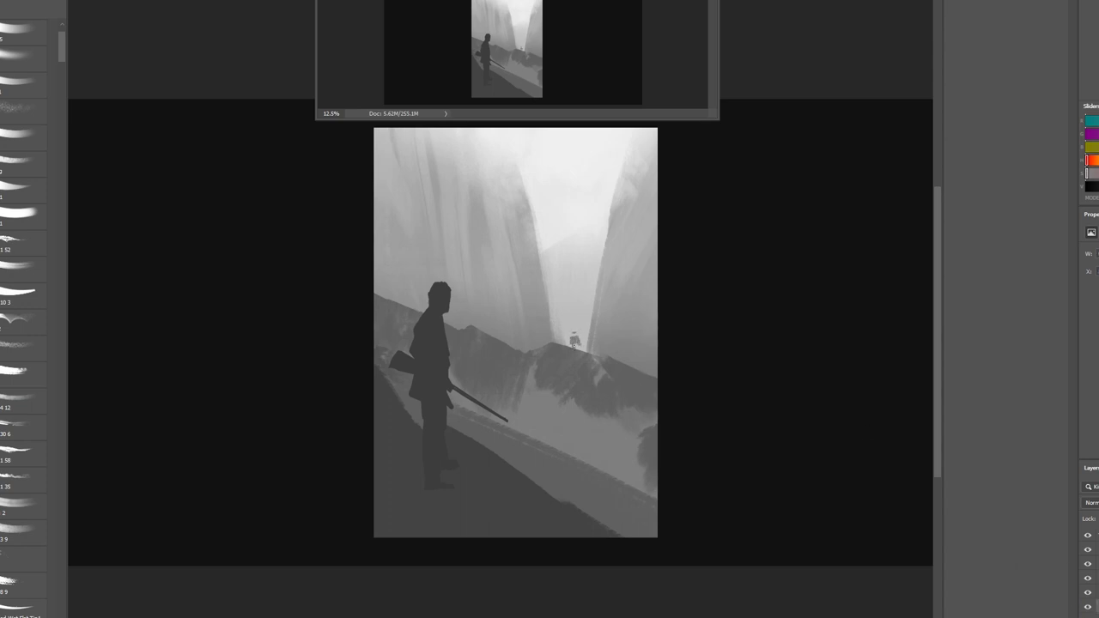
key("bracketleft")
key("bracketleft")
key("bracketleft")
mouse_move(576, 335)
left_mouse_down()
mouse_move(574, 323)
mouse_move(588, 345)
mouse_move(571, 309)
left_mouse_up()
mouse_move(577, 326)
left_mouse_down()
mouse_move(589, 309)
mouse_move(556, 333)
left_mouse_up()
key("h")
Transform the distant figure slightly down onto the ridge, then select the foreground slope.
key("ctrl+t")
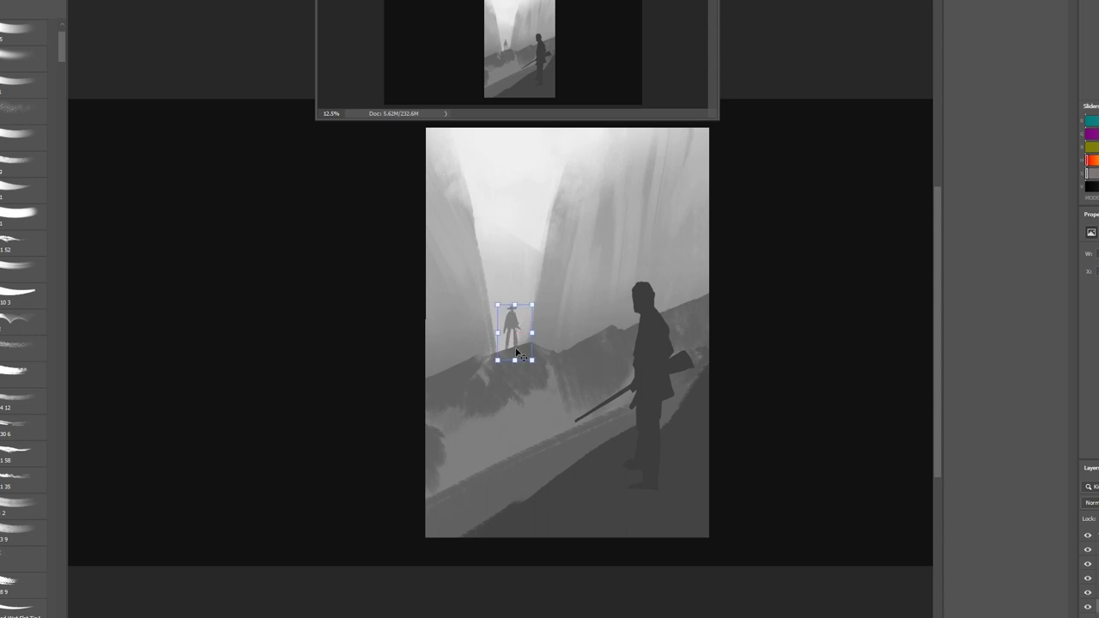
key("h")
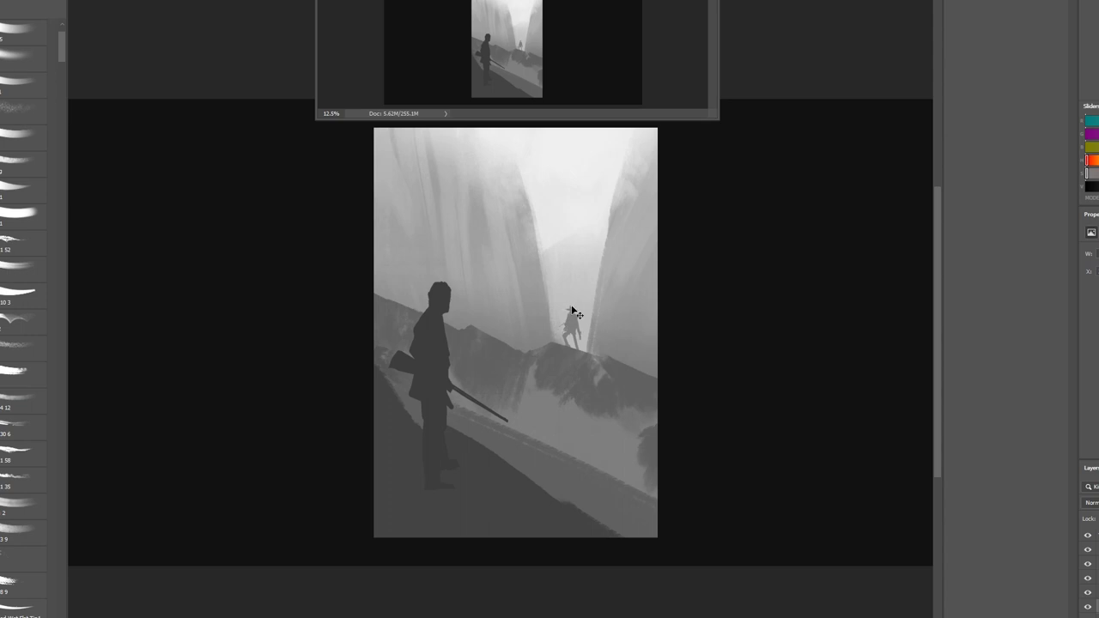
key("h")
key("h")
key("h")
key("h")
key("h")
key("h")
left_click_drag(567, 335, 567, 341)
key("h")
key("h")
left_click_drag(350, 284, 657, 378)
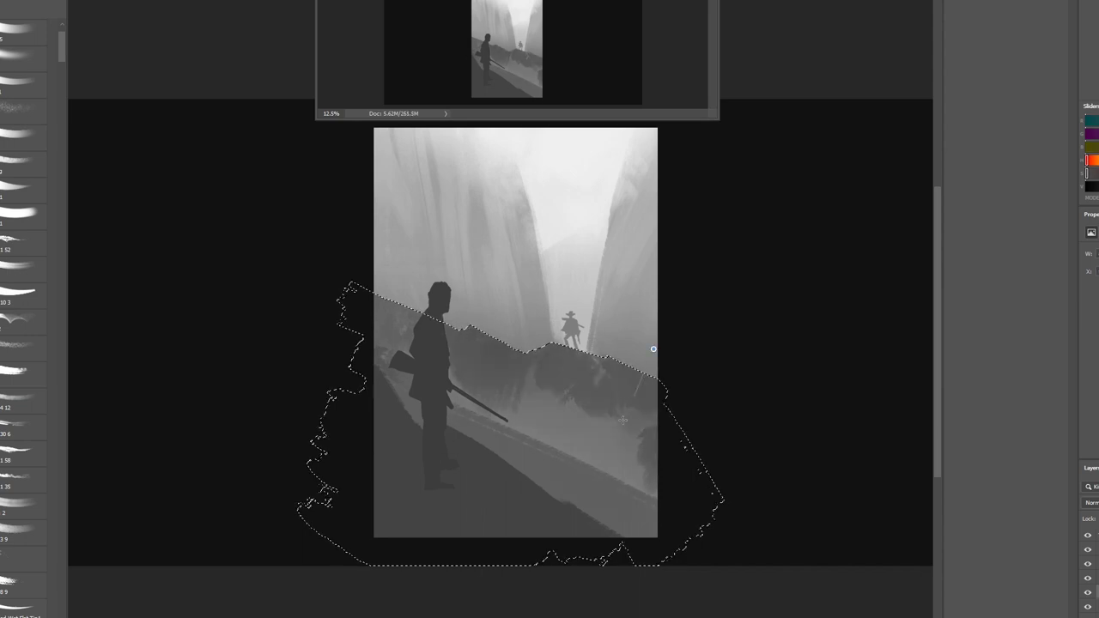
Drop the foreground selection and sample the sky's light grey for fog.
key("b")
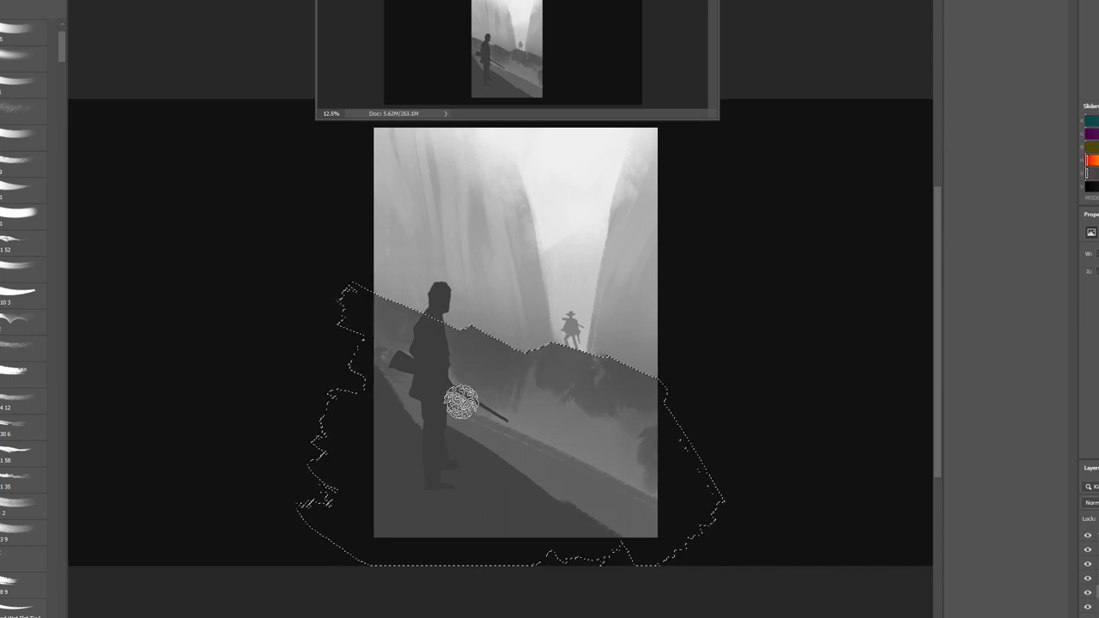
key("ctrl+d")
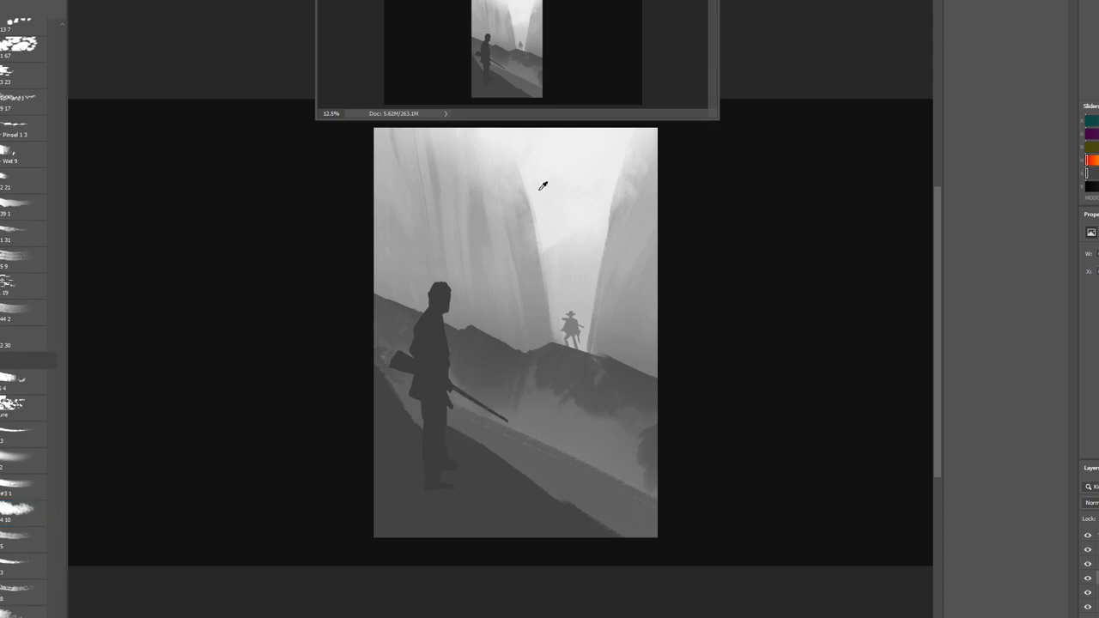
left_click(436, 177)
key("ctrl+z")
Stamp light fog inside lassoed vertical bands along the left and right cliffs.
key("l")
mouse_move(360, 146)
left_mouse_down()
mouse_move(468, 377)
mouse_move(523, 124)
left_mouse_up()
left_click_drag(631, 490, 670, 217)
scroll(21, 213, "up", 5)
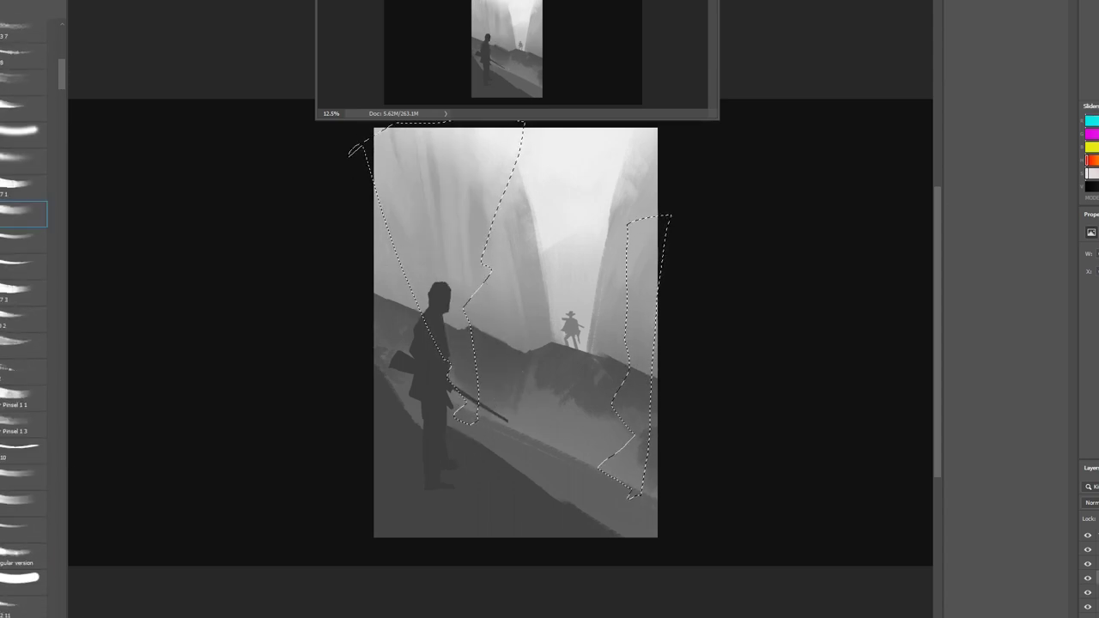
left_click(429, 263)
left_click(446, 159)
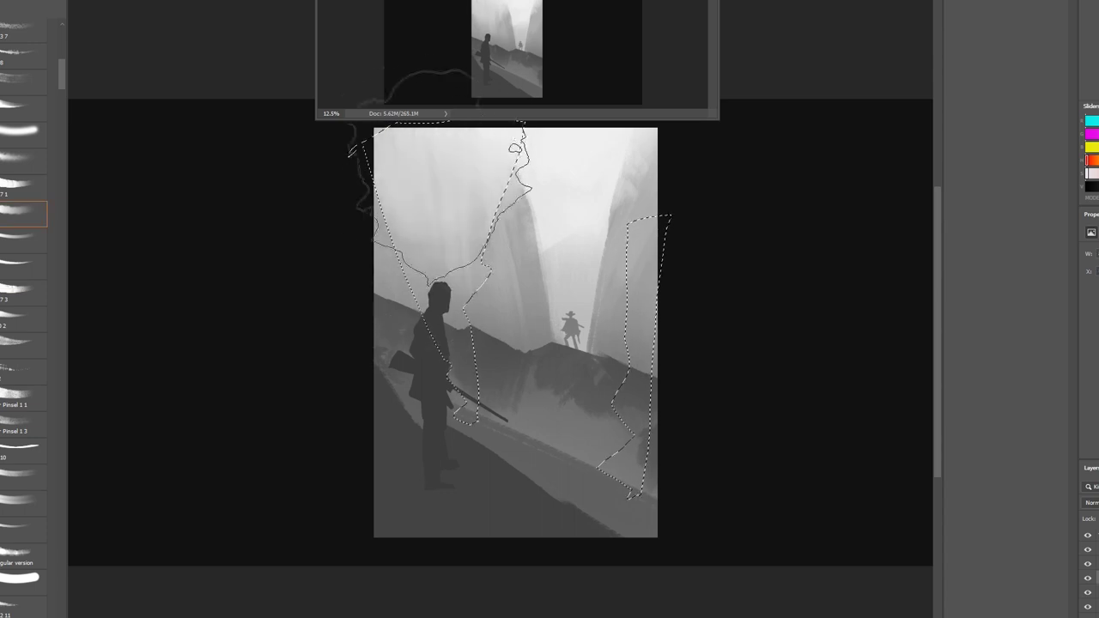
key("ctrl+d")
Stamp bright fog across the upper middle, right side and upper-middle cliff.
left_click(503, 177)
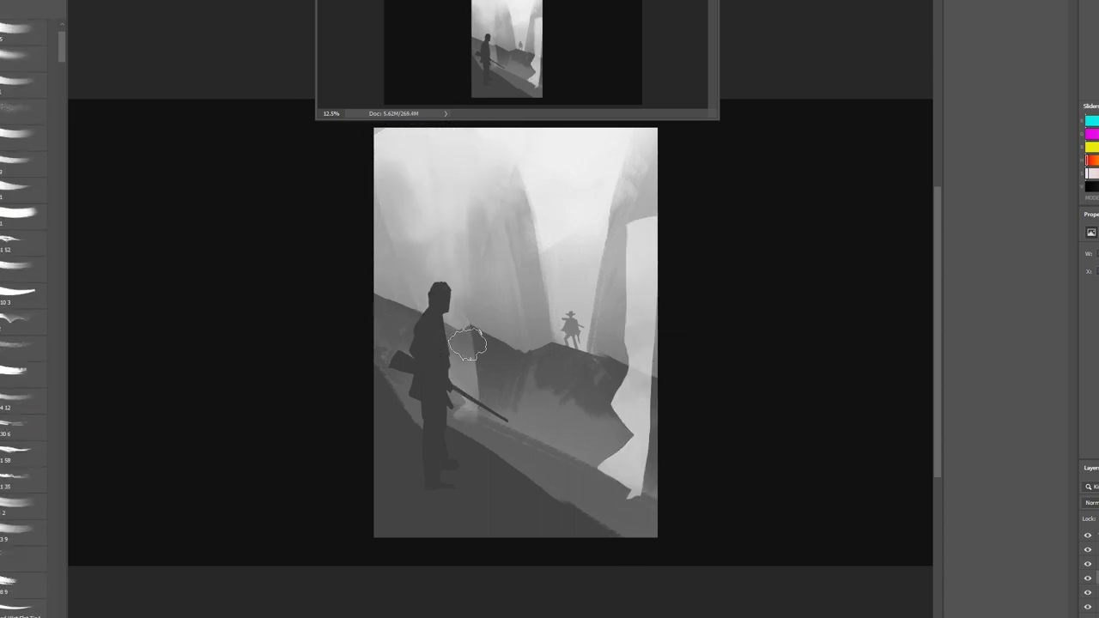
left_click(627, 210)
mouse_move(515, 352)
left_mouse_down()
mouse_move(522, 199)
mouse_move(454, 343)
mouse_move(528, 315)
left_mouse_up()
key("b")
left_click(535, 191)
key("ctrl+d")
Fill a curving lassoed band with white fog and soften it into grey smoke.
key("l")
key("b")
left_click(429, 184)
mouse_move(434, 309)
left_mouse_down()
mouse_move(543, 468)
mouse_move(482, 322)
mouse_move(618, 463)
mouse_move(614, 306)
left_mouse_up()
Add bright fog in a band below the rifle and streaks across the far ridge.
key("l")
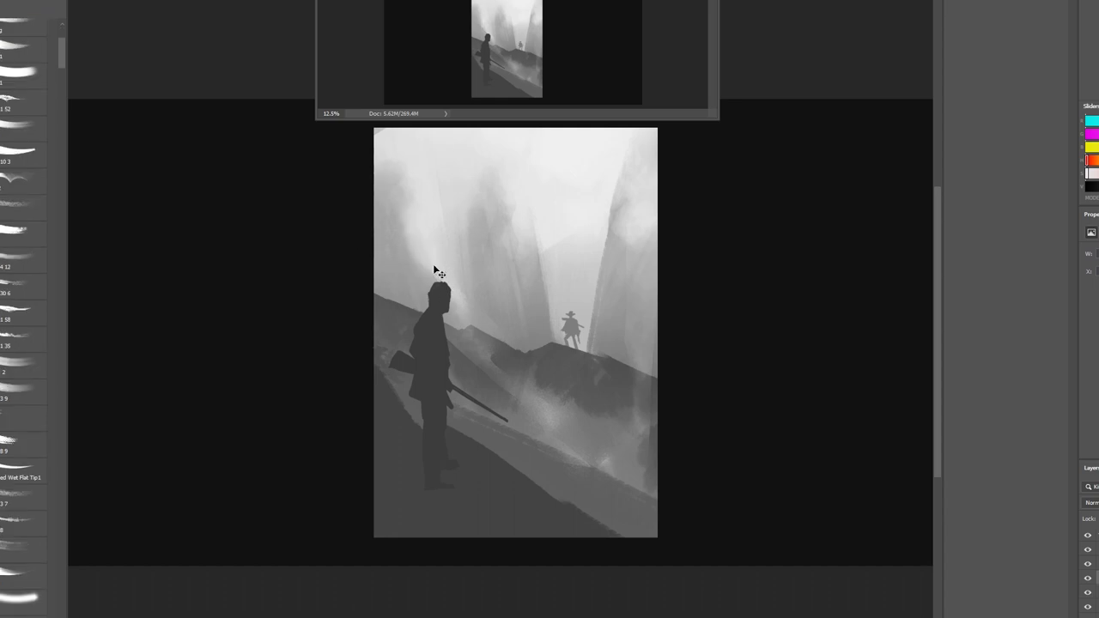
mouse_move(453, 337)
left_mouse_down()
mouse_move(537, 437)
mouse_move(486, 346)
mouse_move(453, 336)
mouse_move(549, 430)
left_mouse_up()
key("b")
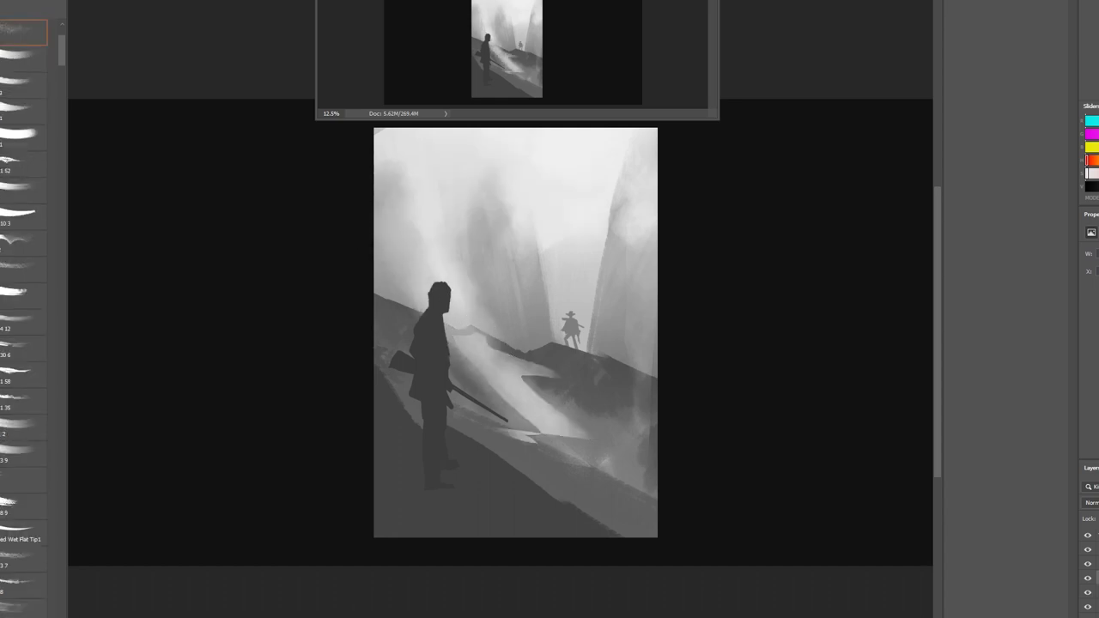
key("ctrl+d")
key("l")
mouse_move(533, 330)
left_mouse_down()
mouse_move(627, 341)
mouse_move(503, 318)
left_mouse_up()
key("b")
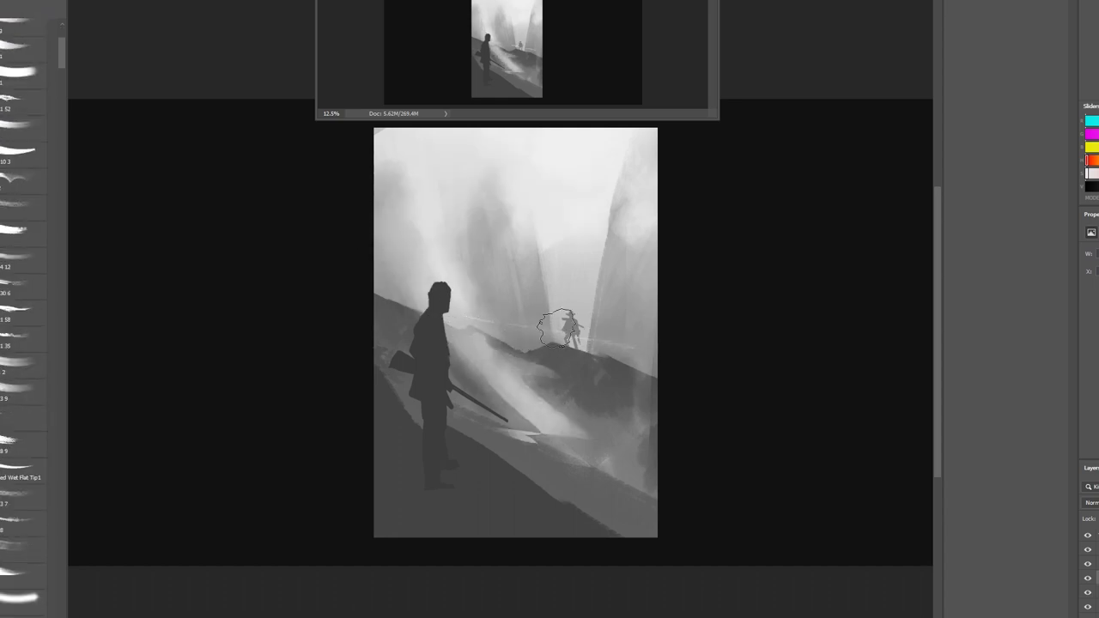
mouse_move(571, 327)
left_mouse_down()
mouse_move(564, 318)
mouse_move(603, 339)
left_mouse_up()
Brighten the vertical light beams and add bright streaks below the distant figure.
left_click_drag(455, 188, 515, 287)
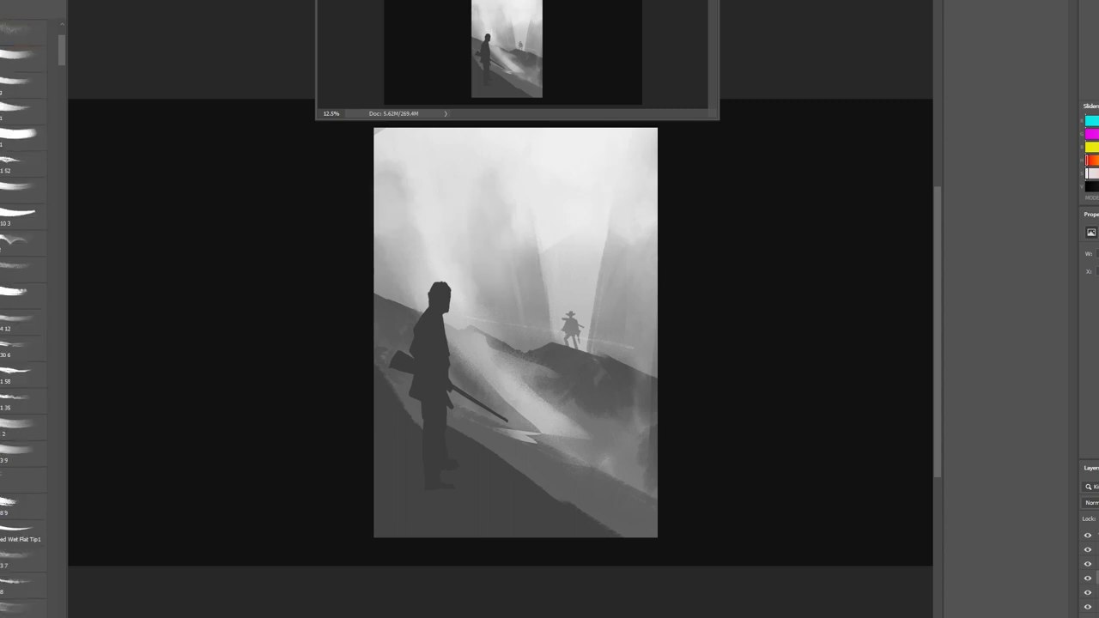
left_click_drag(386, 142, 395, 215)
left_click_drag(619, 189, 640, 413)
key("l")
left_click_drag(487, 432, 468, 356)
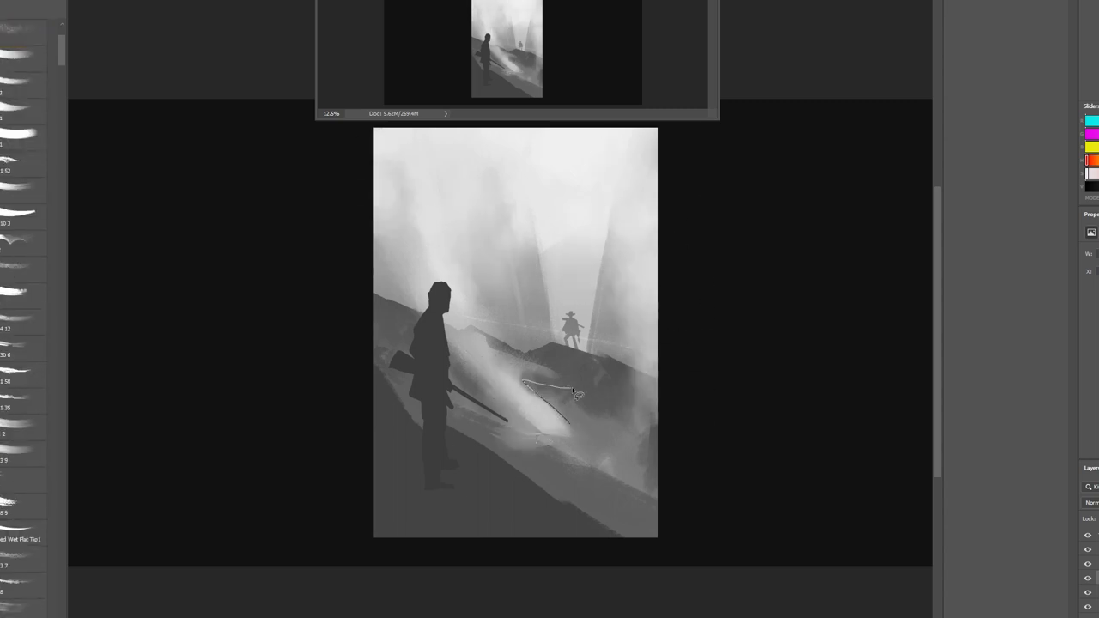
mouse_move(531, 358)
left_mouse_down()
mouse_move(575, 387)
mouse_move(546, 416)
left_mouse_up()
mouse_move(618, 194)
left_mouse_down()
mouse_move(515, 206)
mouse_move(466, 197)
mouse_move(490, 258)
mouse_move(386, 319)
left_mouse_up()
mouse_move(532, 420)
left_mouse_down()
mouse_move(581, 453)
mouse_move(571, 439)
left_mouse_up()
Add light mist beside the backpacker, darken the distant mound and brighten near the rifle tip.
key("h")
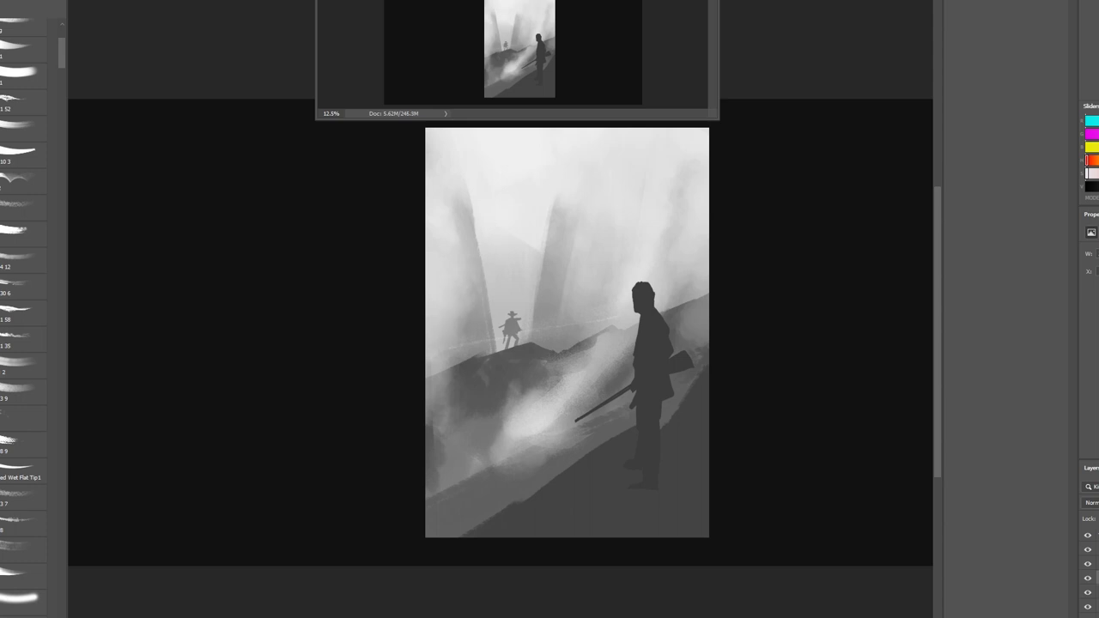
left_click_drag(636, 292, 497, 498)
key("h")
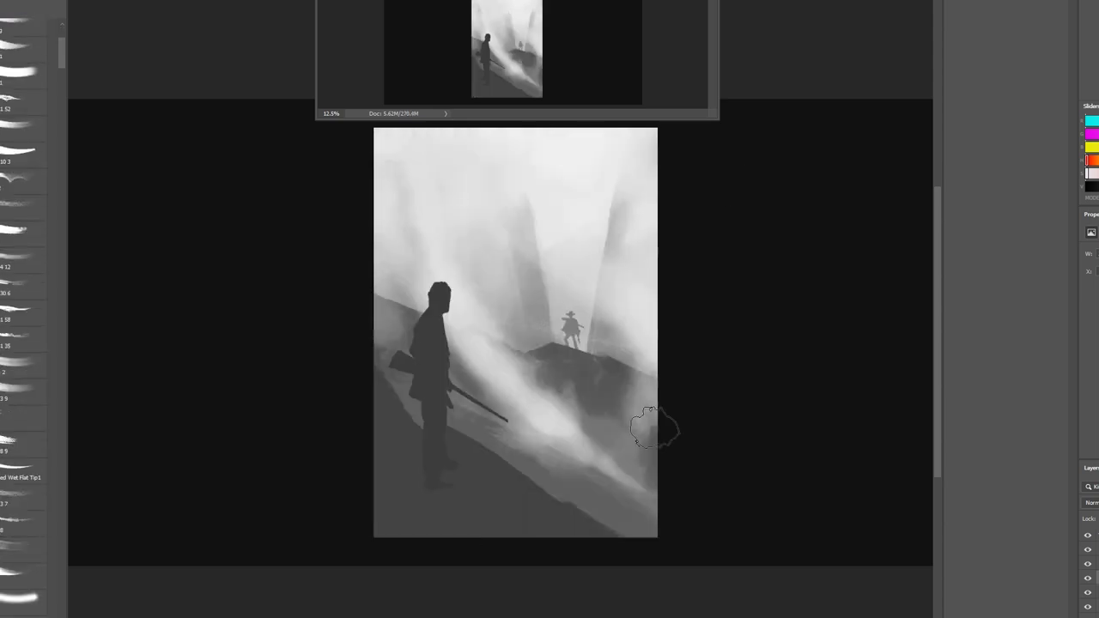
left_click_drag(654, 427, 558, 378)
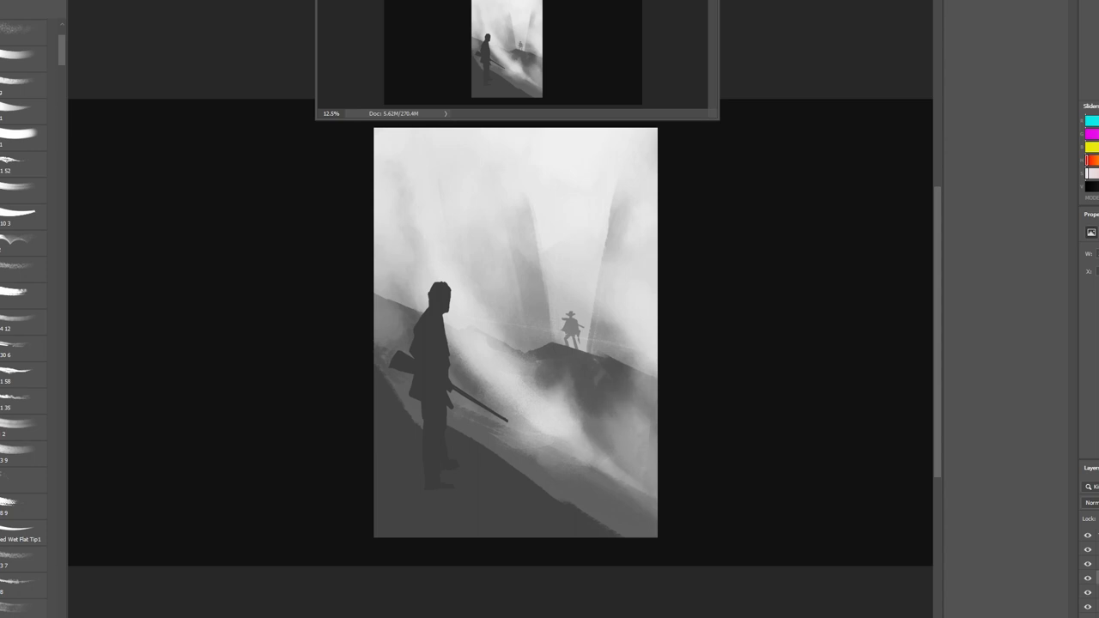
left_click_drag(531, 436, 502, 427)
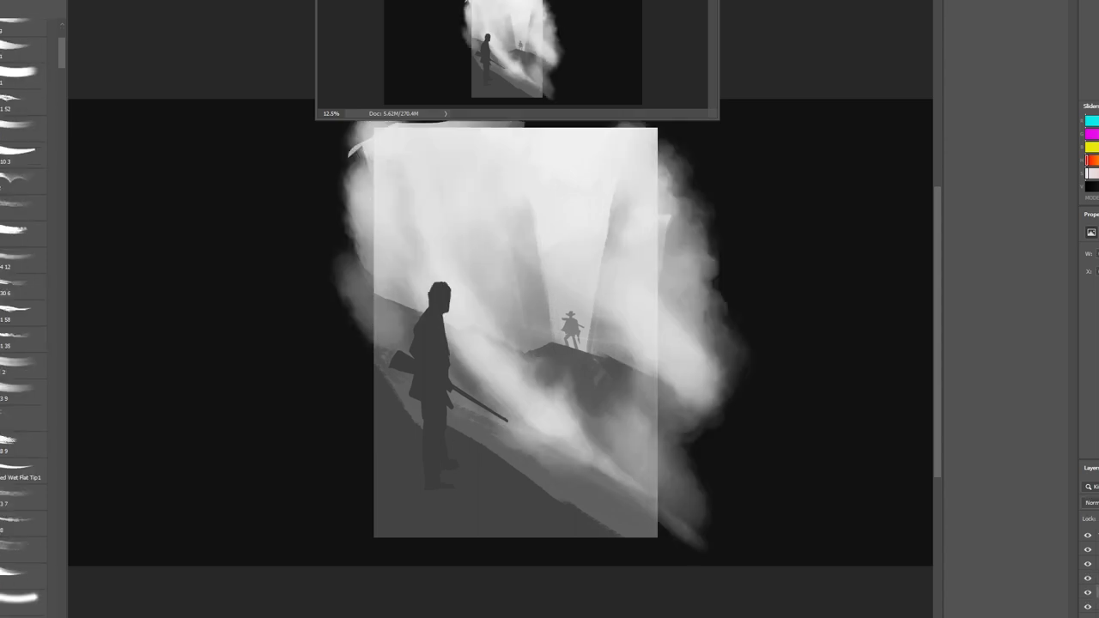
Darken the shadow under the backpacker's feet with a large smoke brush.
key("period")
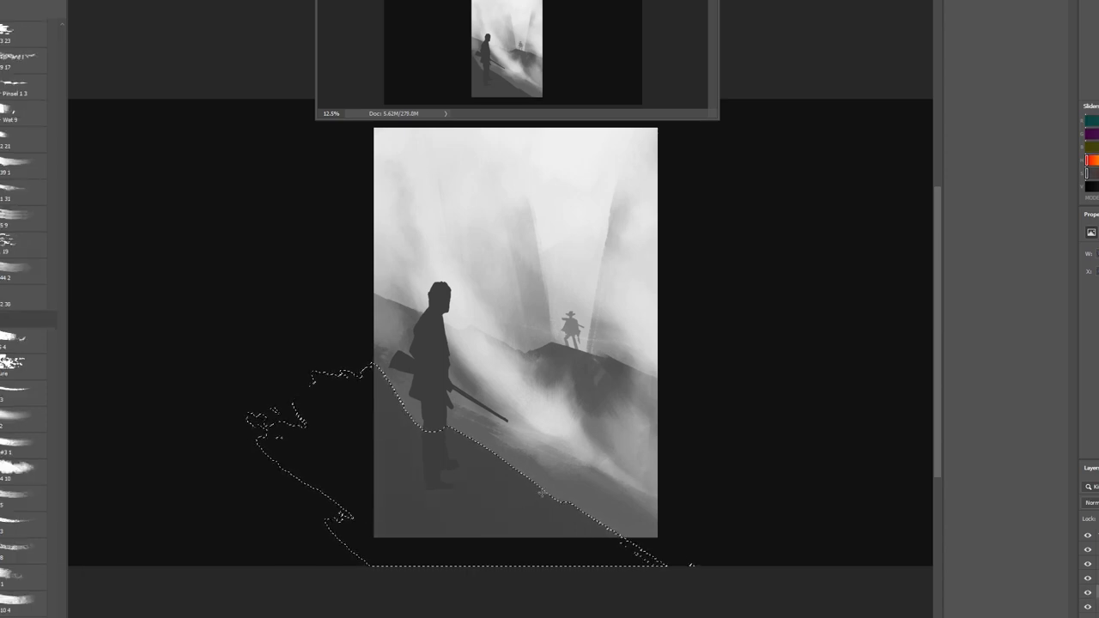
left_click_drag(502, 515, 416, 515)
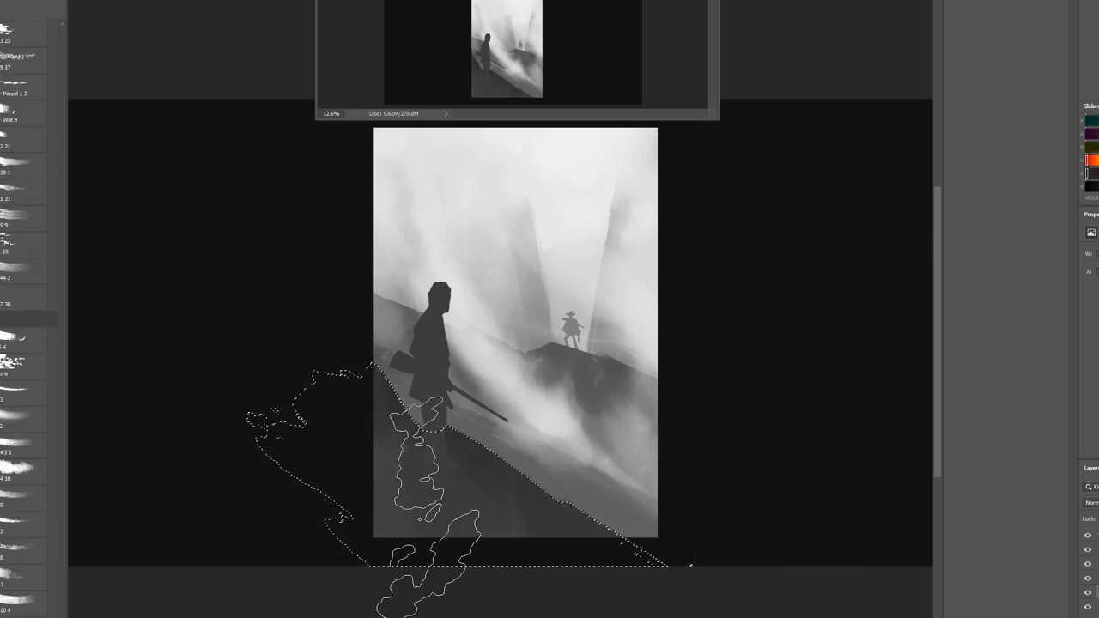
key("ctrl+d")
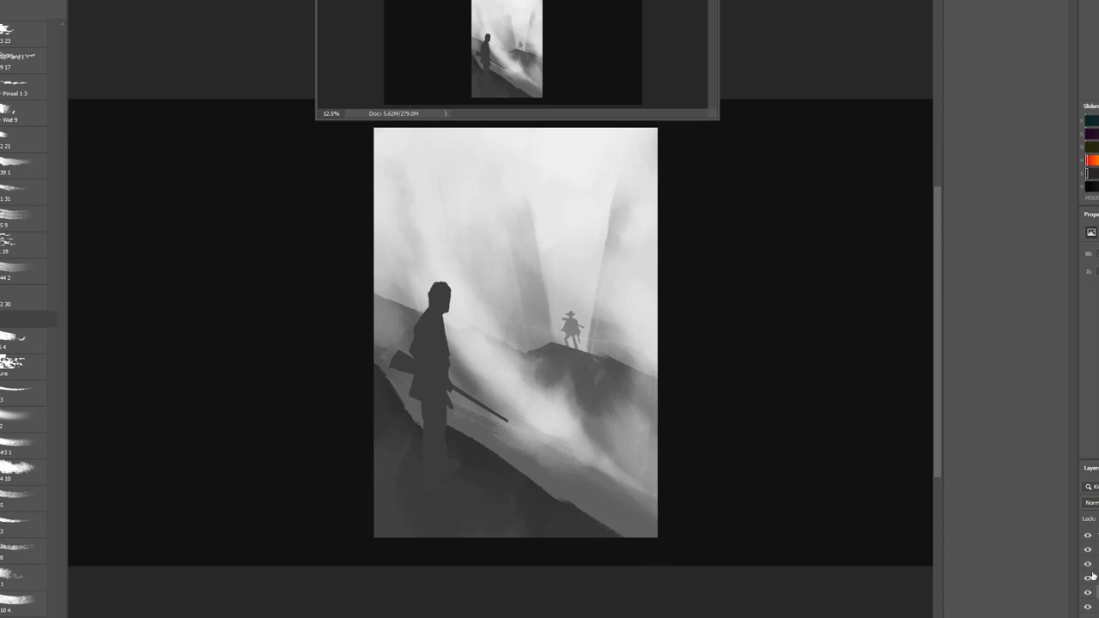
scroll(1093, 575, "down", 1)
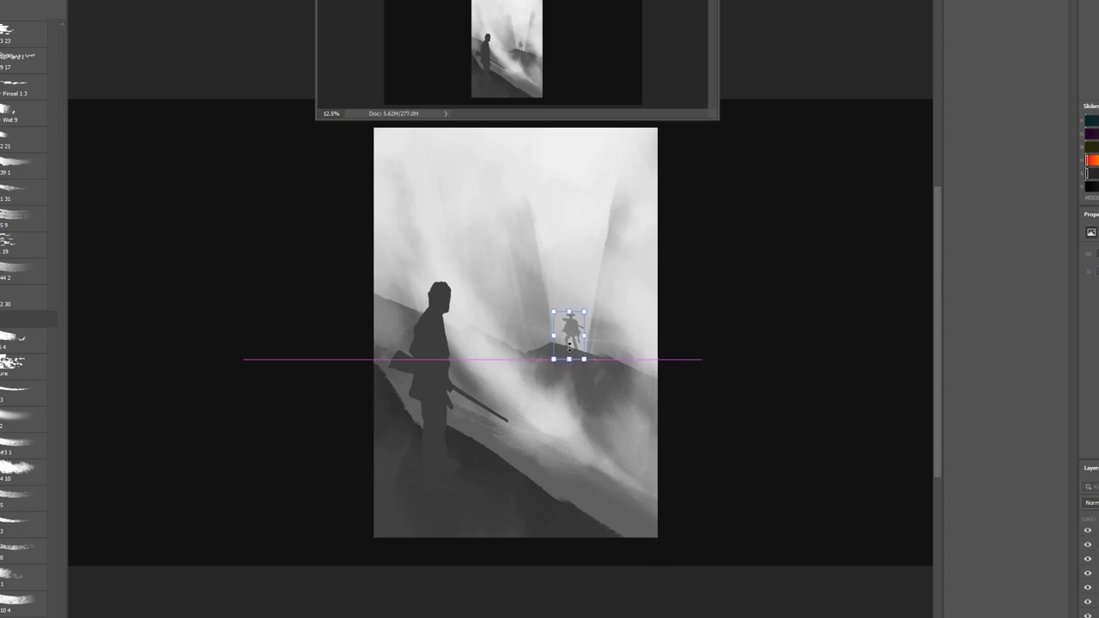
key("h")
key("h")
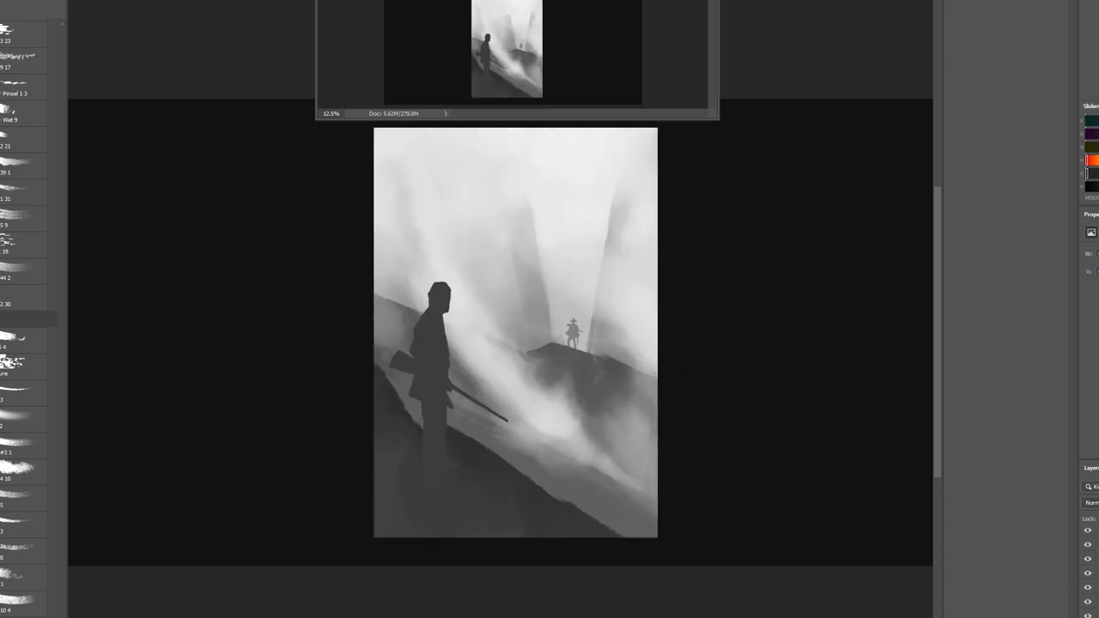
Zoom in and paint a hat brim and dark legs on the distant figure.
key("ctrl+plus")
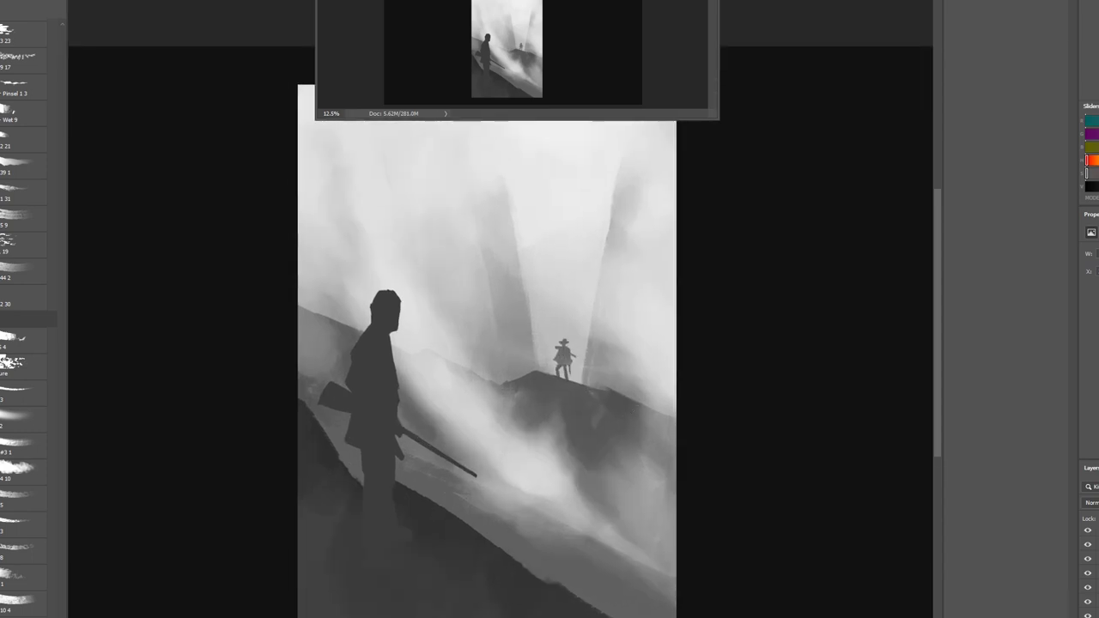
left_click_drag(556, 342, 569, 342)
left_click(557, 372)
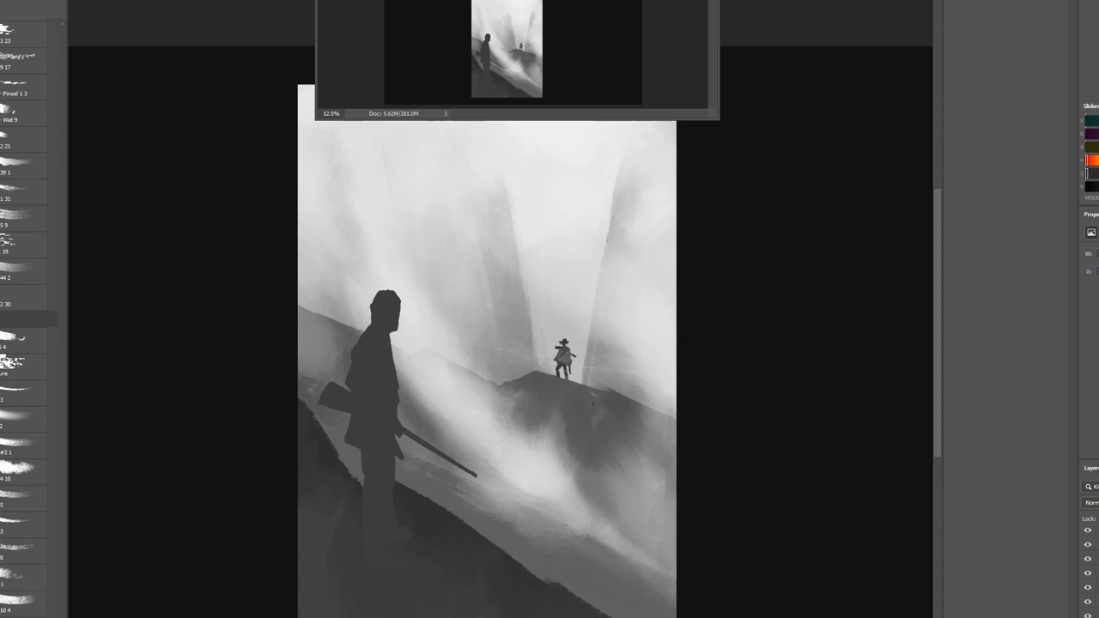
Darken and streak the ridge mound below the distant figure with a darker grey.
left_click(1096, 176)
left_click_drag(617, 394, 502, 451)
left_click_drag(515, 378, 601, 407)
mouse_move(532, 463)
left_mouse_down()
mouse_move(650, 447)
mouse_move(608, 382)
left_mouse_up()
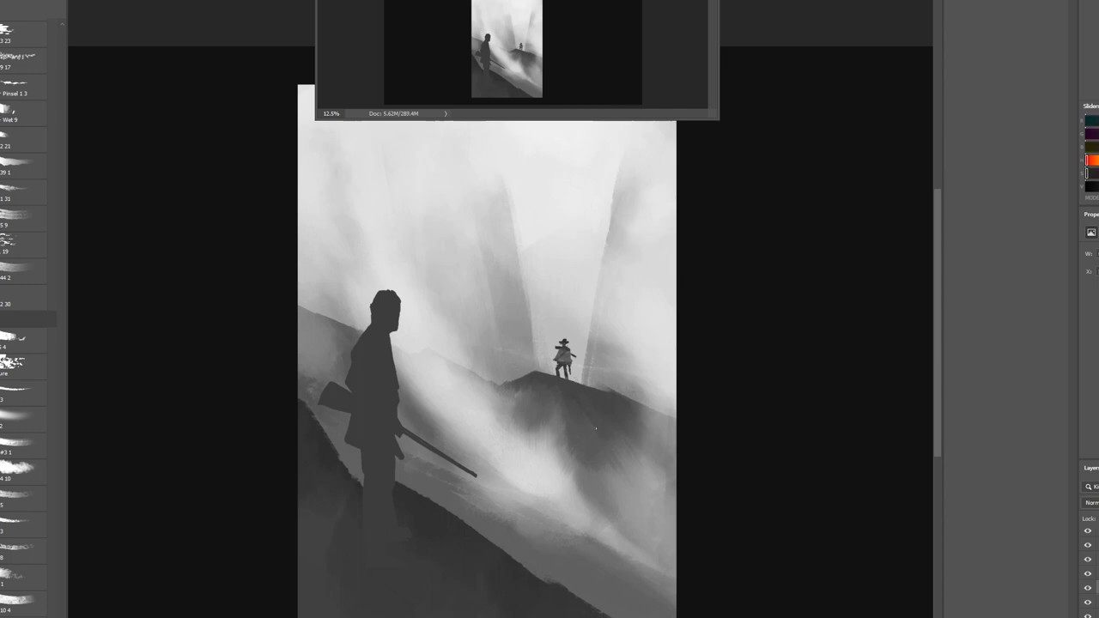
key("ctrl+0")
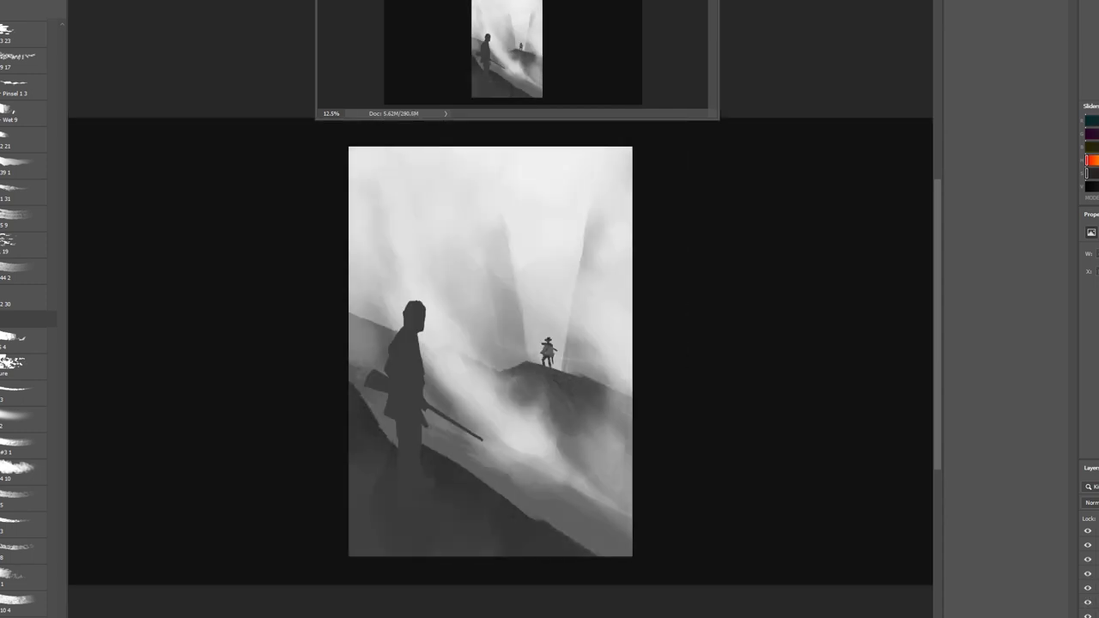
Add a final small stroke to the distant figure and check it mirrored.
scroll(577, 327, "up", 2)
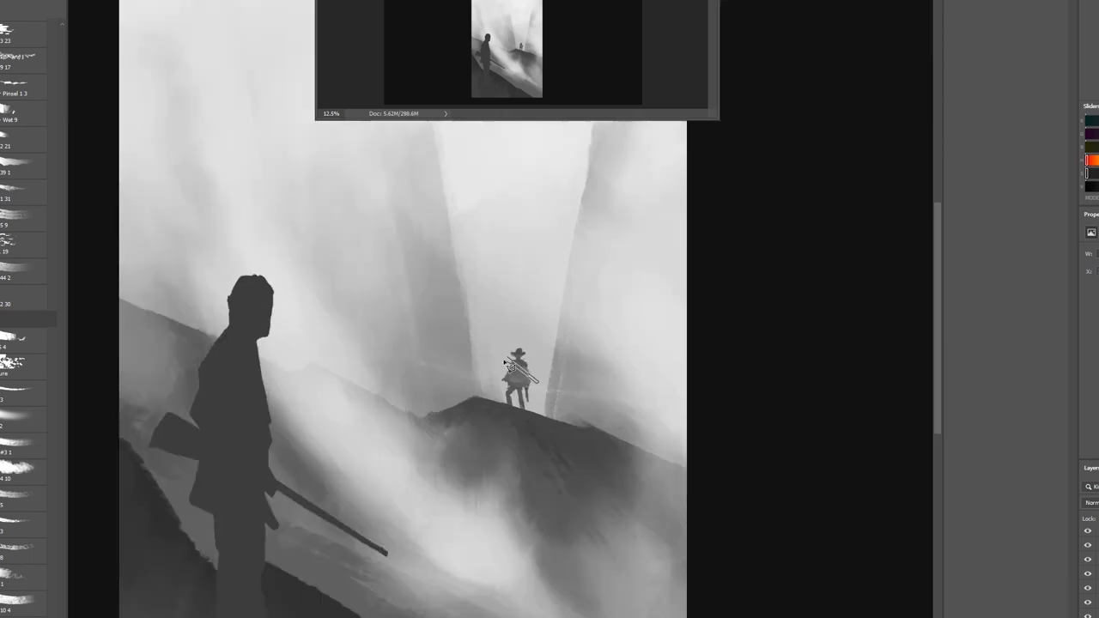
mouse_move(521, 367)
left_mouse_down()
mouse_move(532, 384)
mouse_move(532, 344)
left_mouse_up()
key("ctrl+shift+h")
key("ctrl+shift+h")
Darken the slope beneath the soldier inside a freehand lasso selection.
key("ctrl+0")
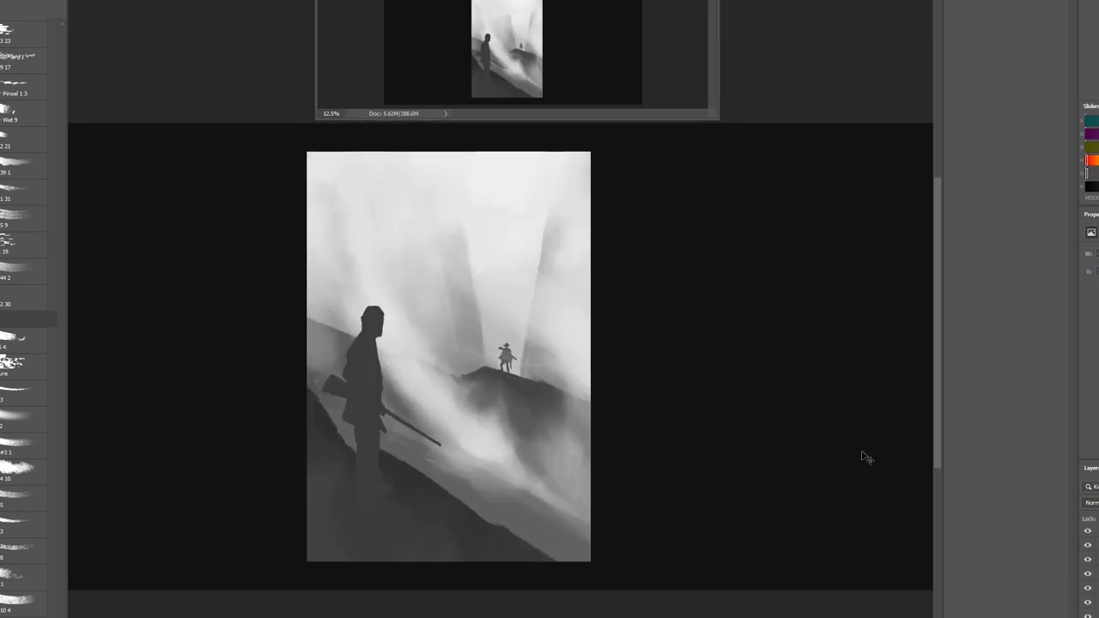
left_click_drag(305, 391, 623, 589)
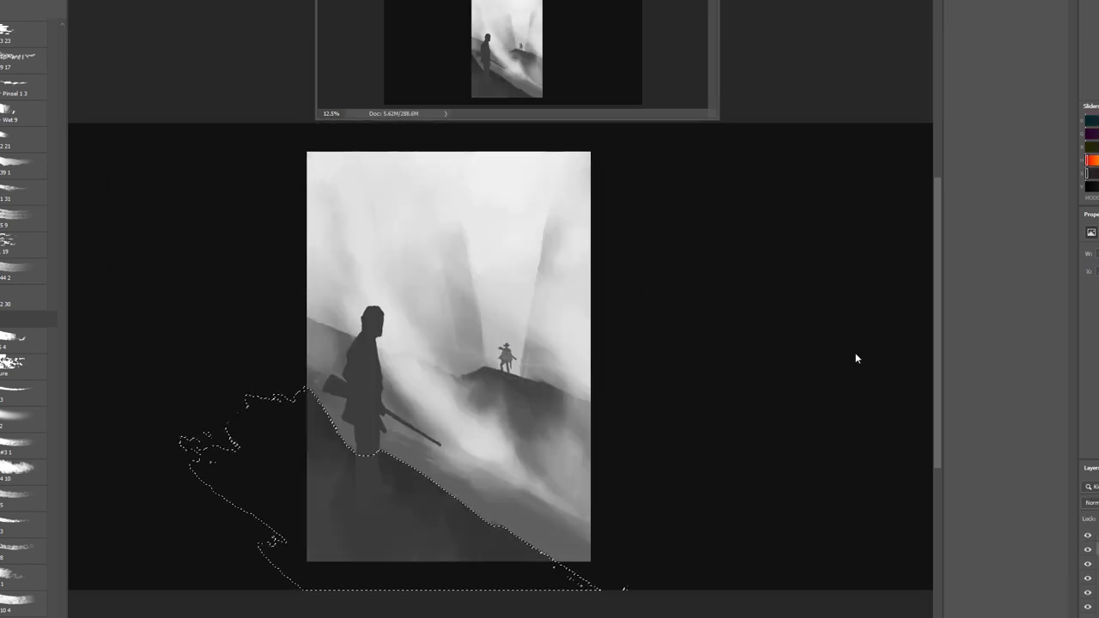
mouse_move(324, 519)
left_mouse_down()
mouse_move(404, 498)
mouse_move(326, 549)
mouse_move(343, 515)
mouse_move(376, 614)
left_mouse_up()
key("ctrl+d")
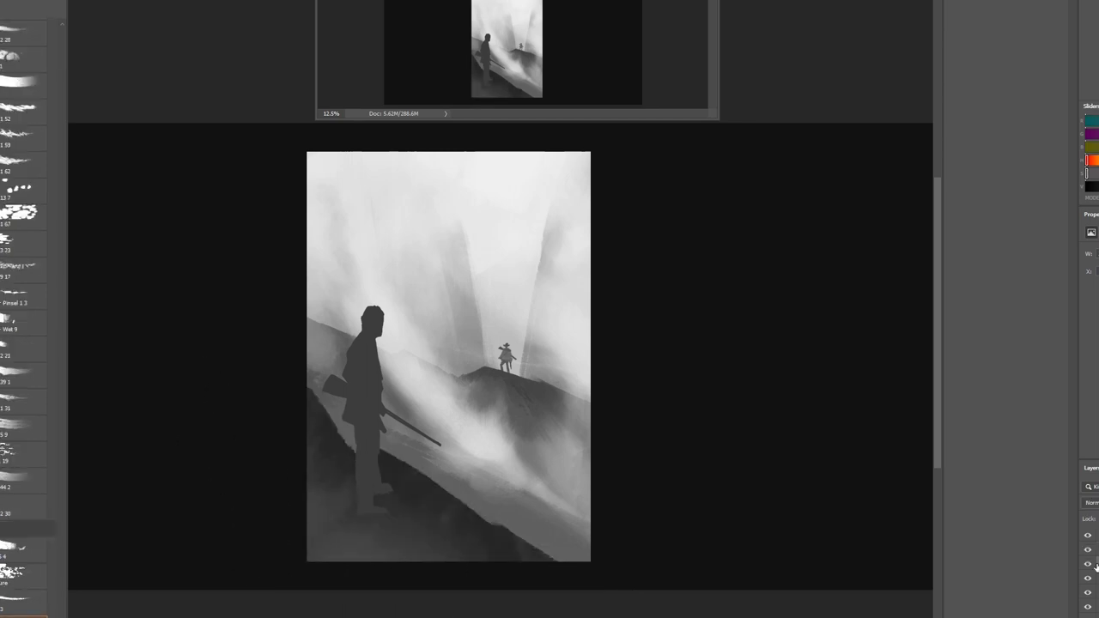
Compare the slope with a layer toggled and blend away the light strip at the left edge.
left_click(1089, 568)
left_click(1089, 569)
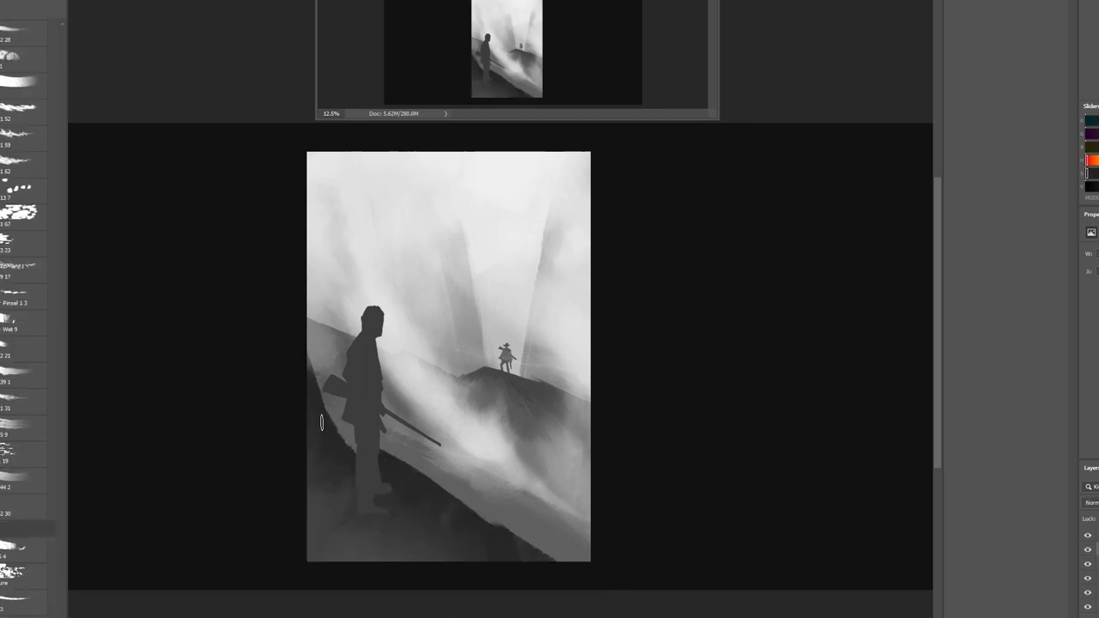
left_click_drag(311, 359, 298, 359)
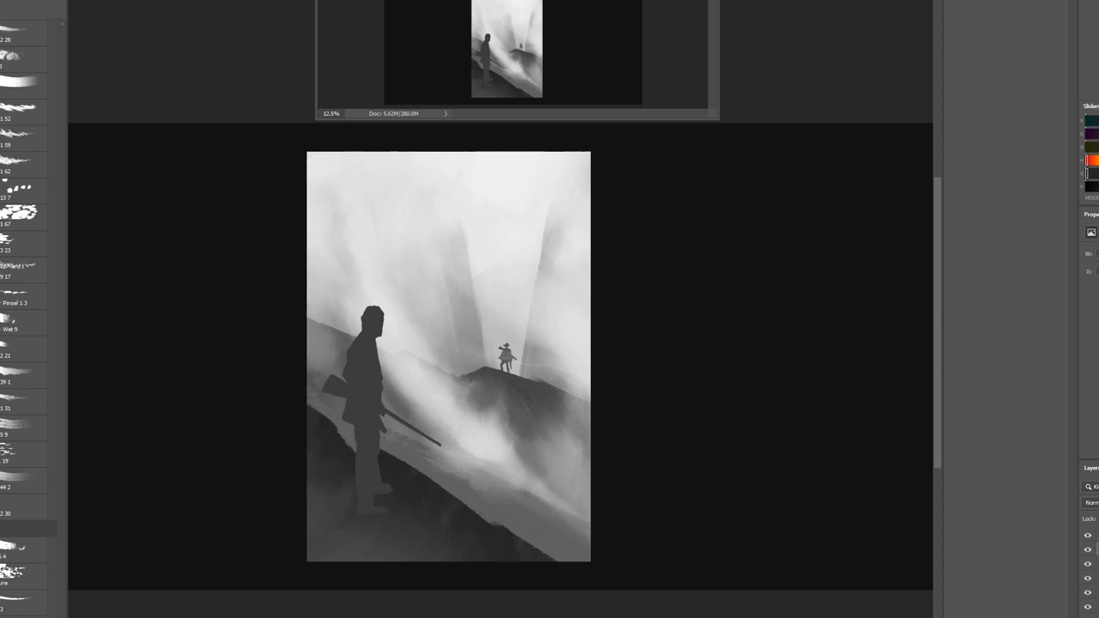
scroll(25, 344, "up", 5)
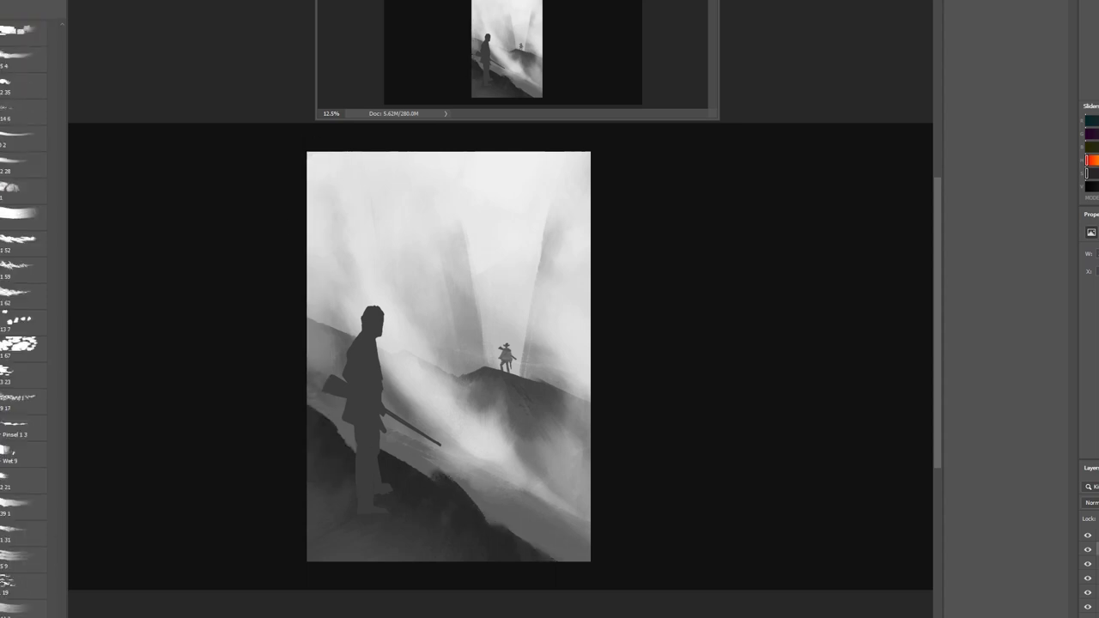
key("ctrl+shift+h")
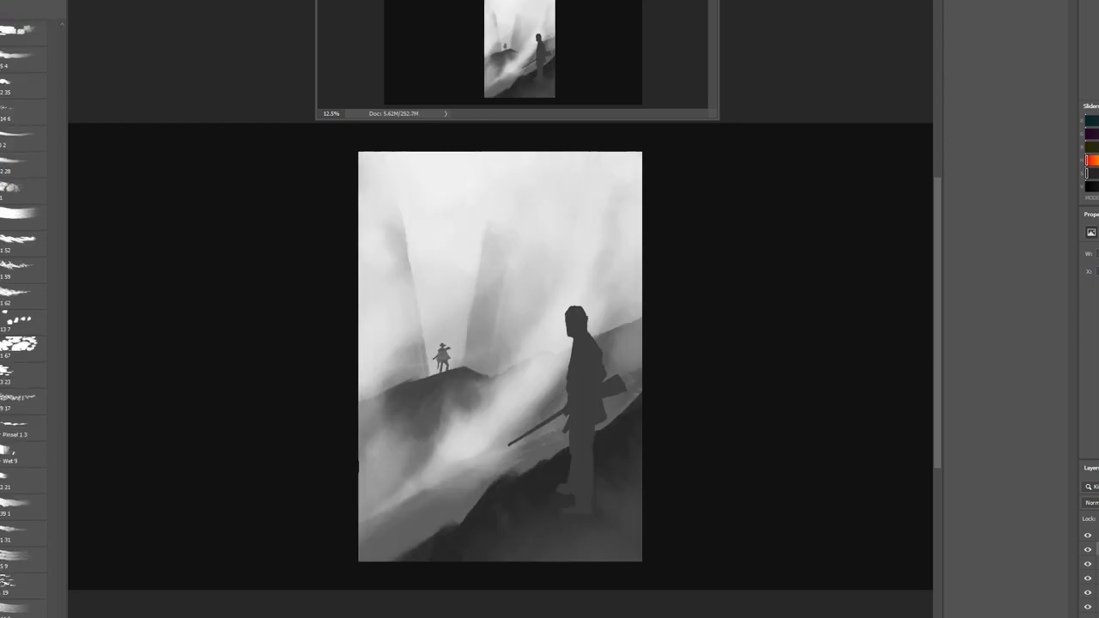
On the mirrored canvas, brighten the bottom-right corner with a sampled grey.
left_click(553, 342, "alt")
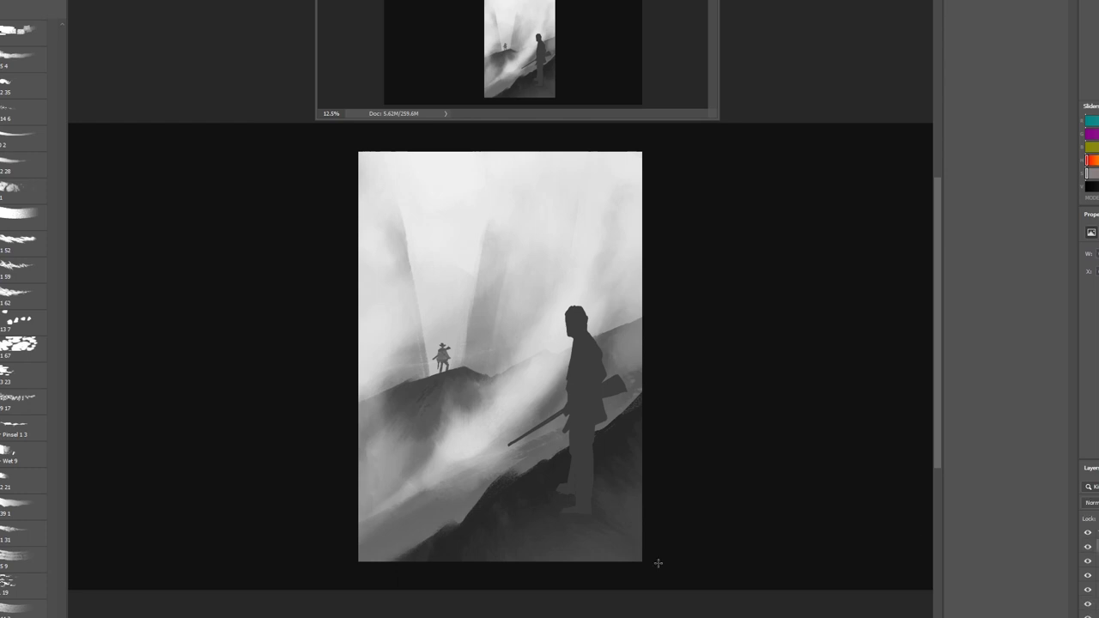
left_click_drag(657, 563, 619, 538)
scroll(75, 99, "up", 5)
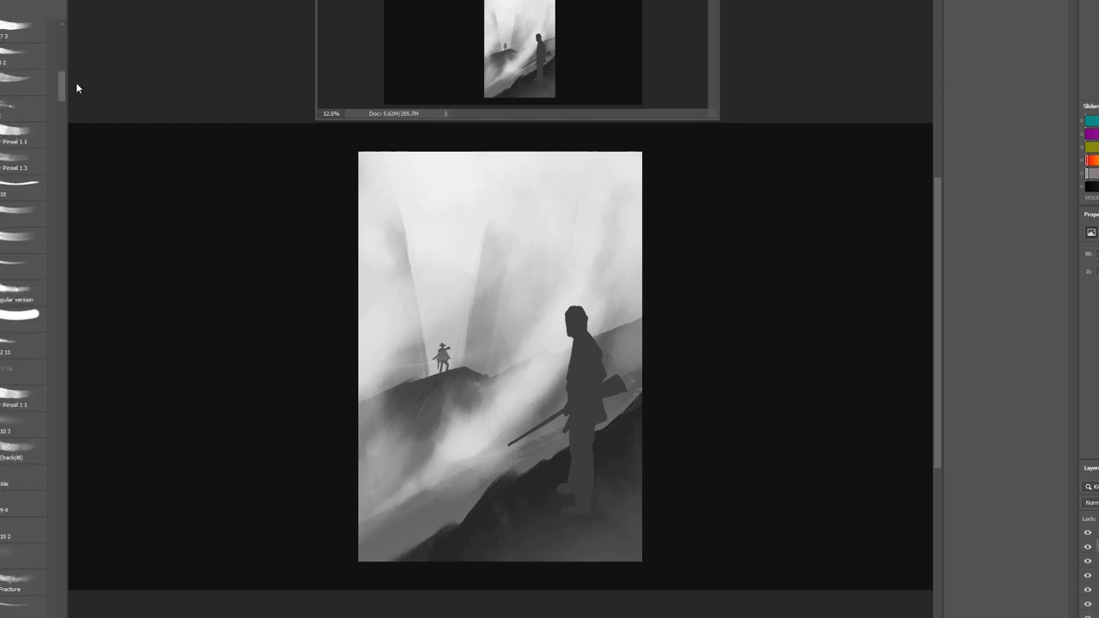
left_click(21, 189)
Restore the canvas orientation and paint scatter-brush fog over the soldier's lower legs, undoing the last stroke.
key("h")
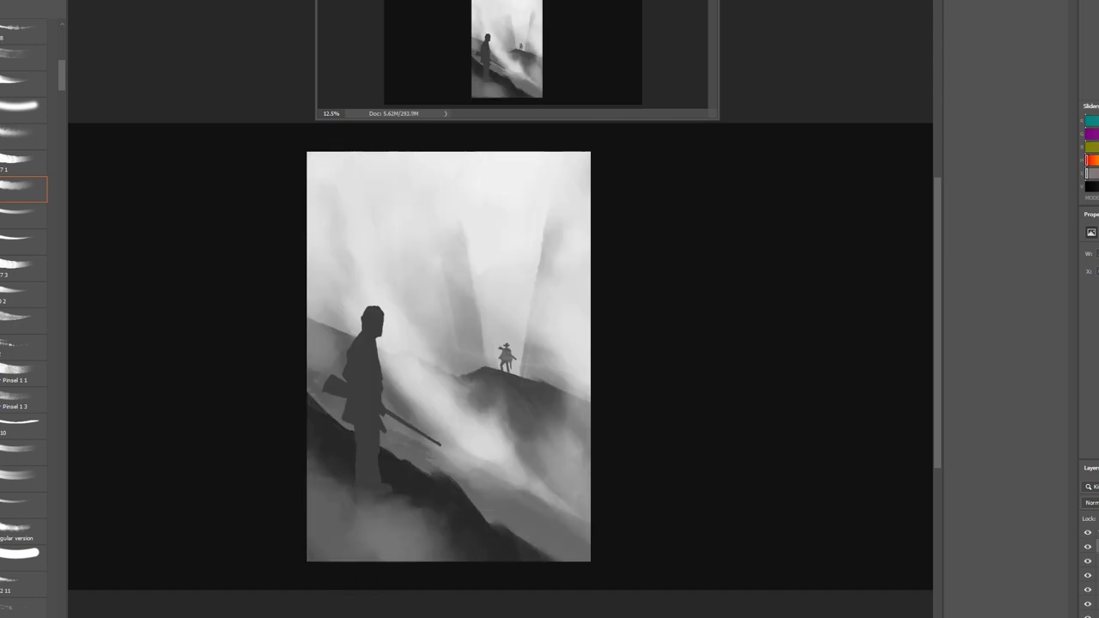
key("period")
mouse_move(328, 456)
left_mouse_down()
mouse_move(378, 515)
mouse_move(352, 540)
left_mouse_up()
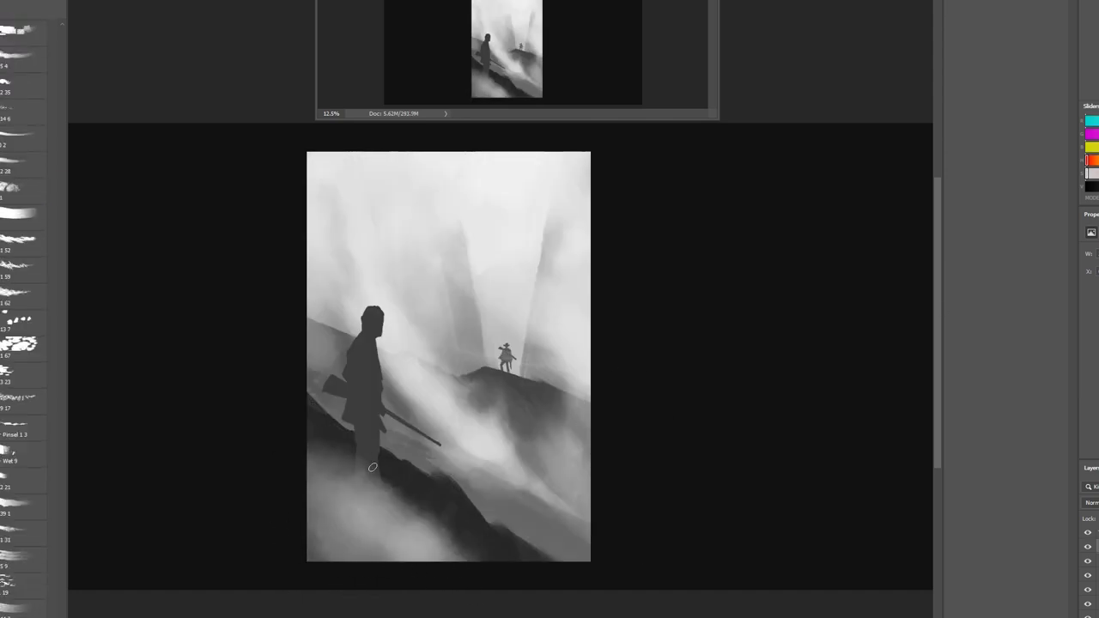
key("ctrl+z")
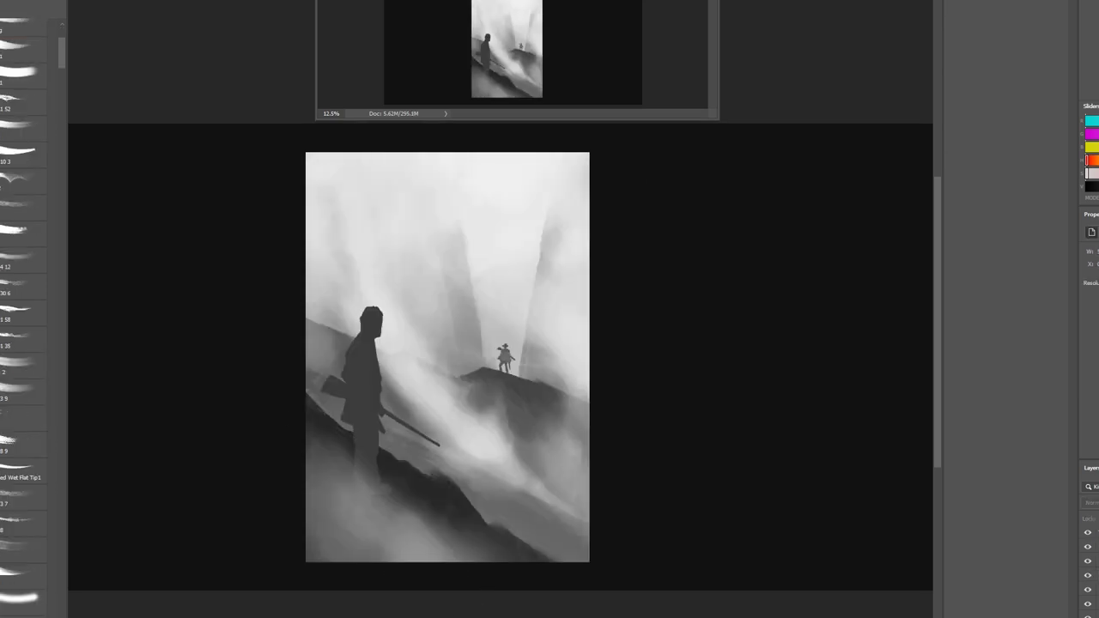
Repaint fog by the legs and darken the soldier's coat, keeping the rifle stock dark.
mouse_move(391, 412)
left_mouse_down()
mouse_move(369, 498)
mouse_move(382, 343)
mouse_move(403, 478)
left_mouse_up()
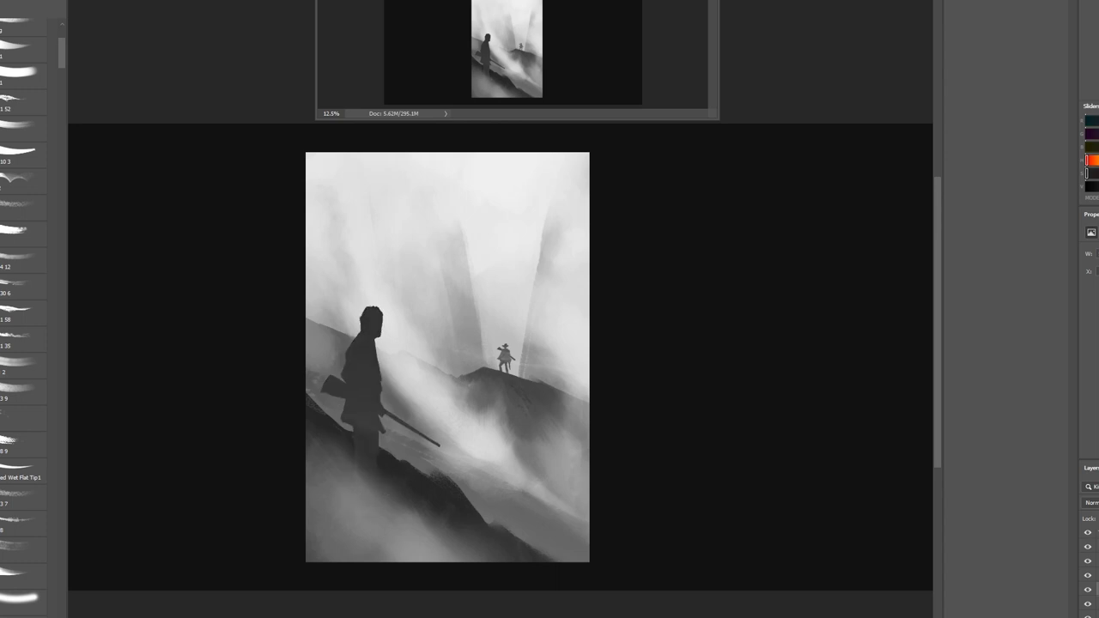
mouse_move(344, 408)
left_mouse_down()
mouse_move(353, 378)
mouse_move(359, 410)
left_mouse_up()
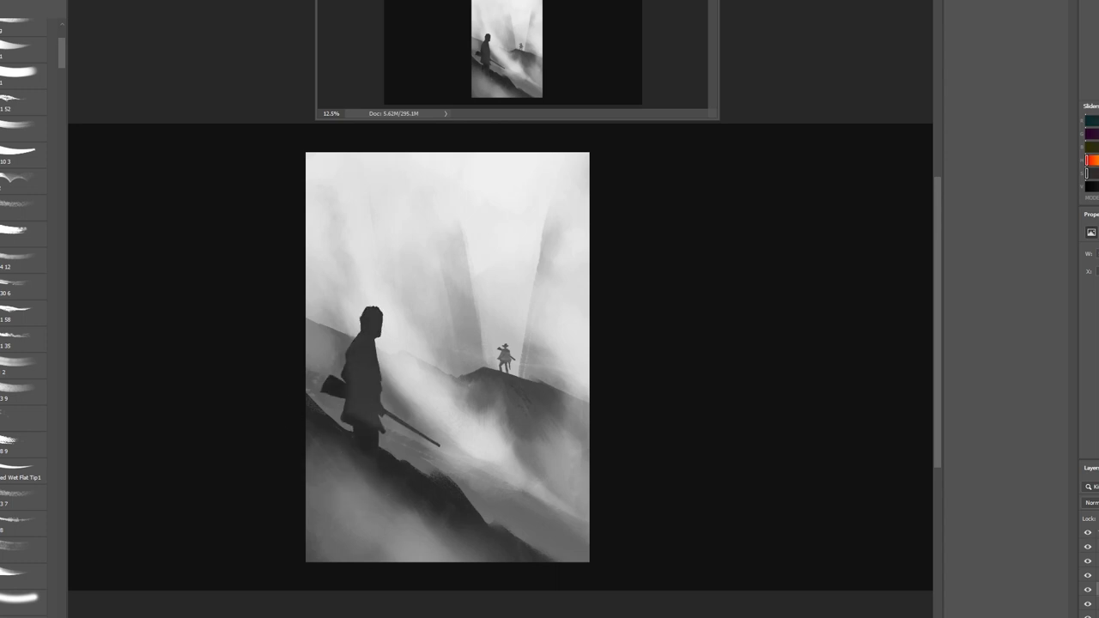
key("period")
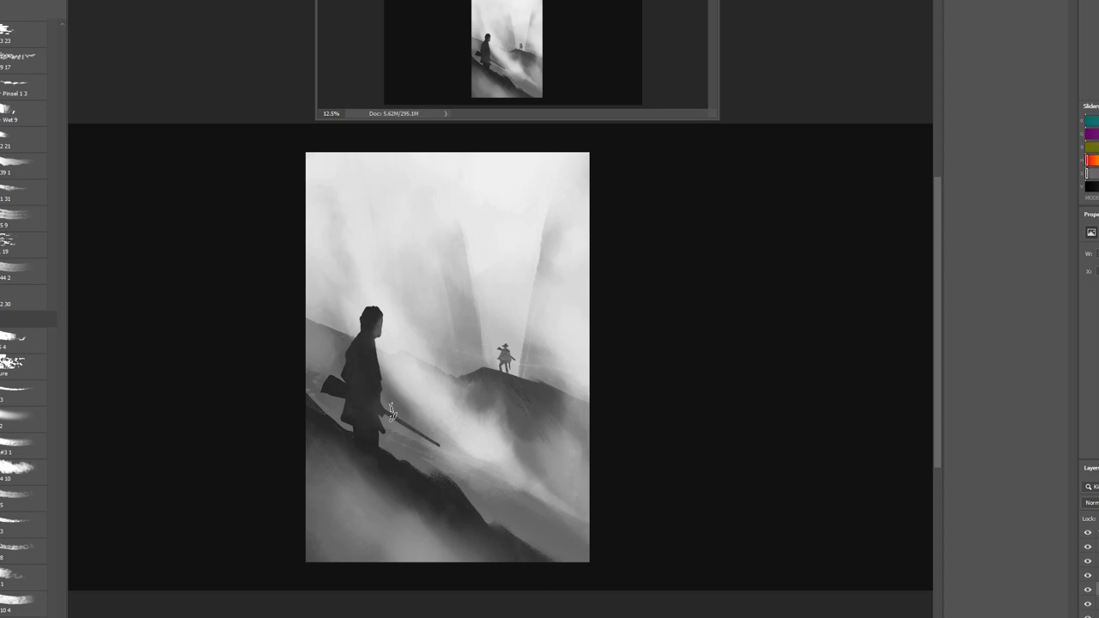
left_click_drag(328, 383, 334, 399)
key("ctrl+z")
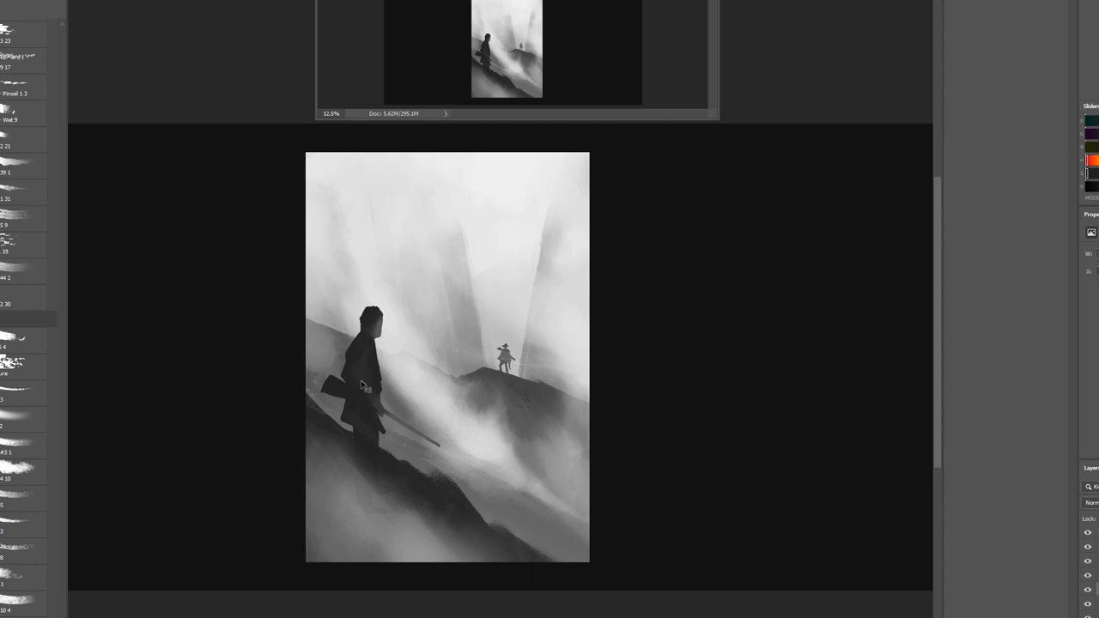
Switch back to the earlier brush and dark colour, then toggle a layer to compare the sky.
key("comma")
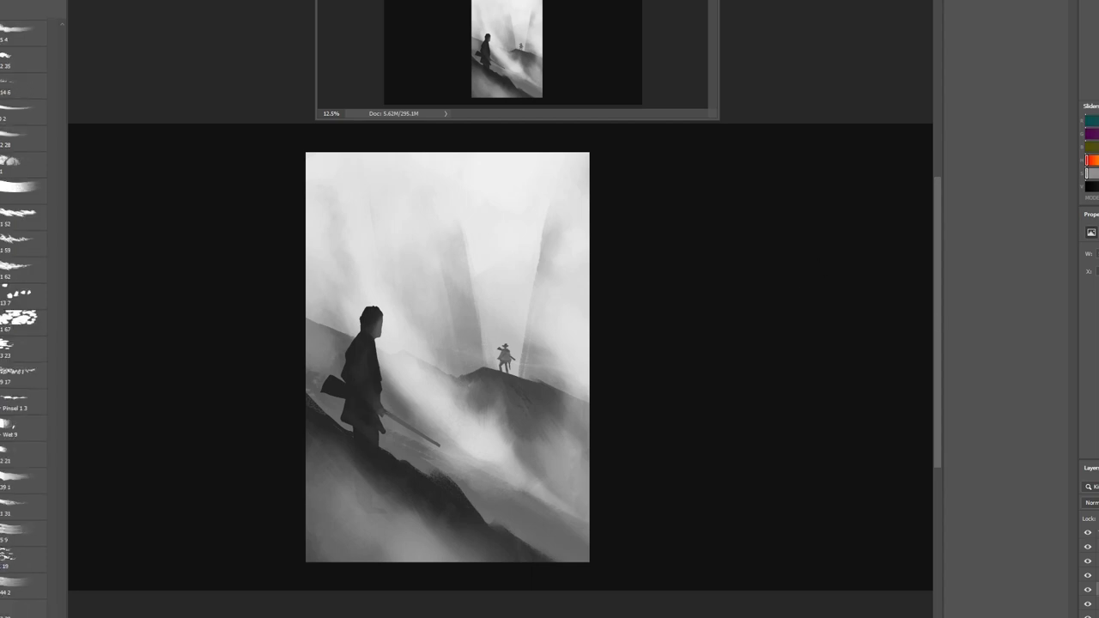
left_click(437, 447, "alt")
left_click(407, 422, "alt")
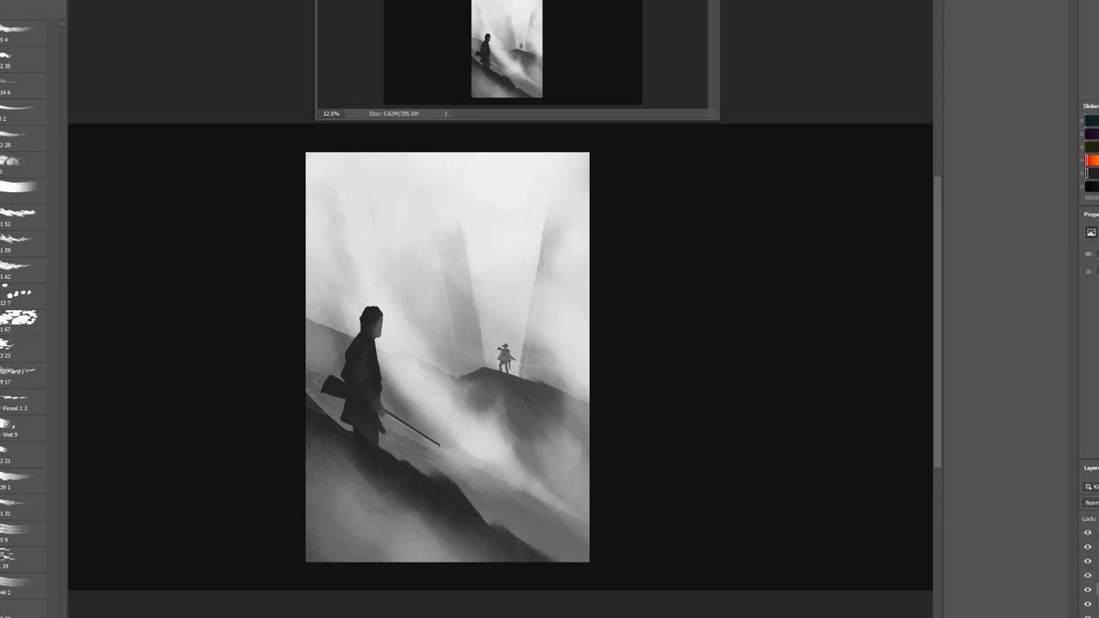
left_click(1093, 580)
left_click(1084, 593)
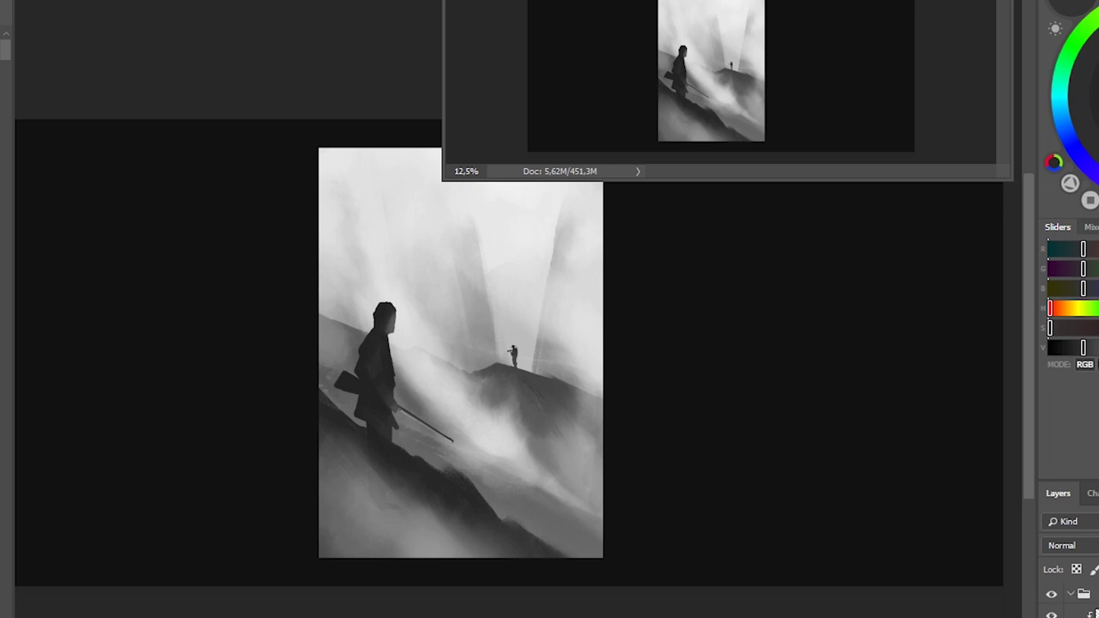
Paste a smoke photo and cut away its dark rocks and beach area.
key("ctrl+v")
key("ctrl+t")
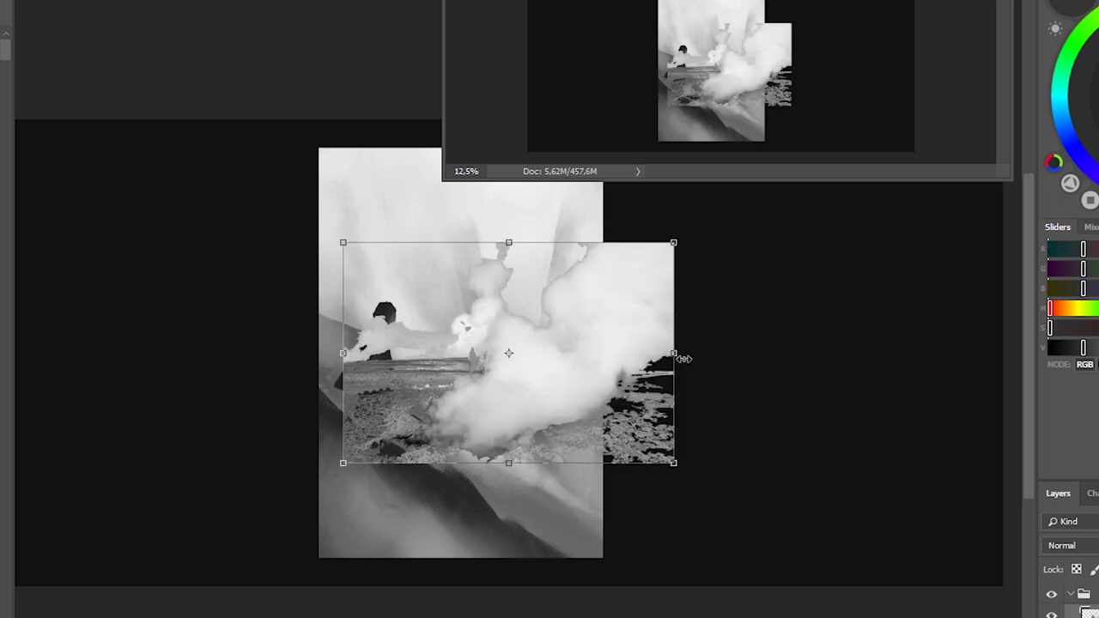
key("Return")
mouse_move(537, 455)
left_mouse_down()
mouse_move(649, 425)
mouse_move(626, 463)
mouse_move(663, 388)
mouse_move(608, 430)
mouse_move(632, 394)
mouse_move(544, 440)
mouse_move(604, 417)
mouse_move(628, 387)
mouse_move(669, 368)
mouse_move(542, 446)
left_mouse_up()
mouse_move(542, 447)
left_mouse_down()
mouse_move(451, 459)
mouse_move(395, 412)
mouse_move(433, 348)
mouse_move(449, 498)
left_mouse_up()
key("Delete")
key("ctrl+d")
Move, flip horizontally and tilt the smoke layer, then hide it from view.
key("ctrl+t")
left_click_drag(552, 326, 590, 369)
right_click(706, 392)
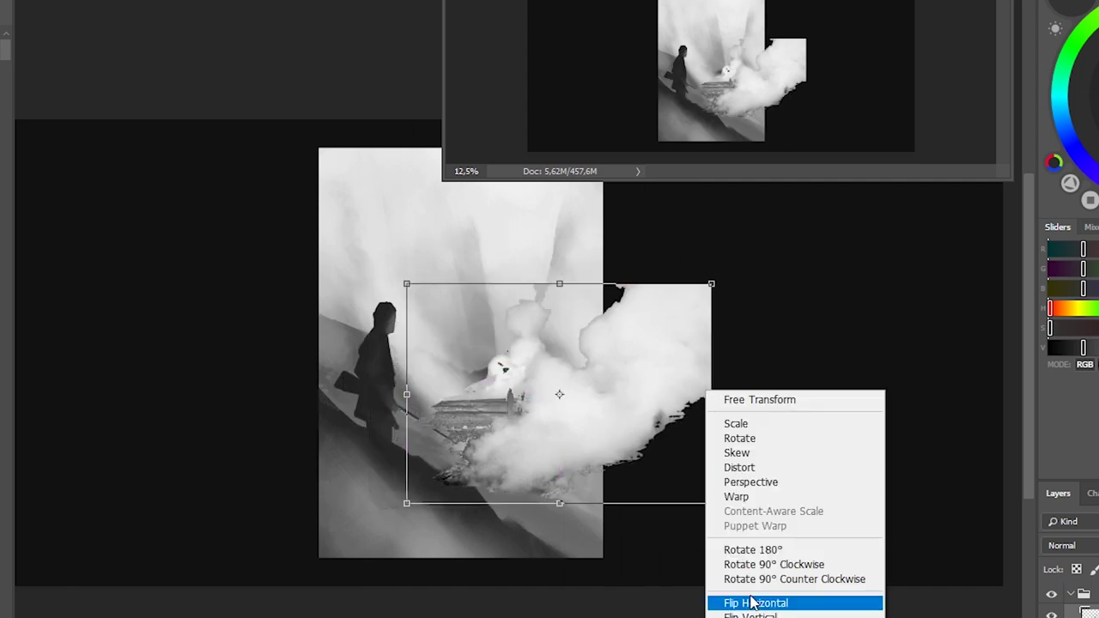
left_click(752, 603)
left_click_drag(589, 455, 515, 455)
left_click_drag(645, 435, 626, 422)
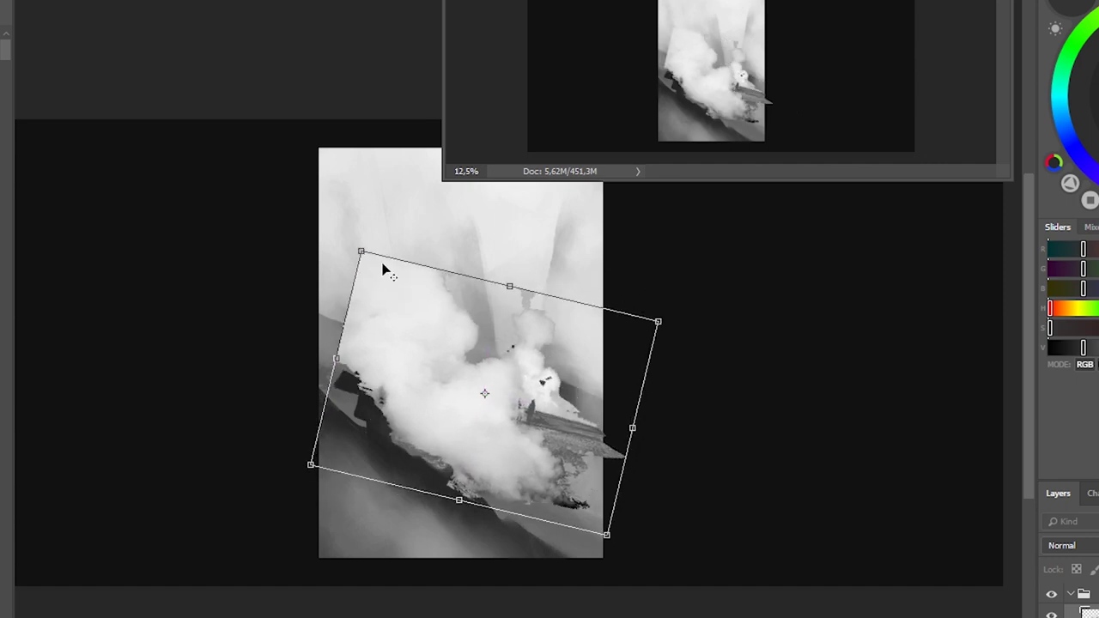
left_click_drag(384, 270, 430, 253)
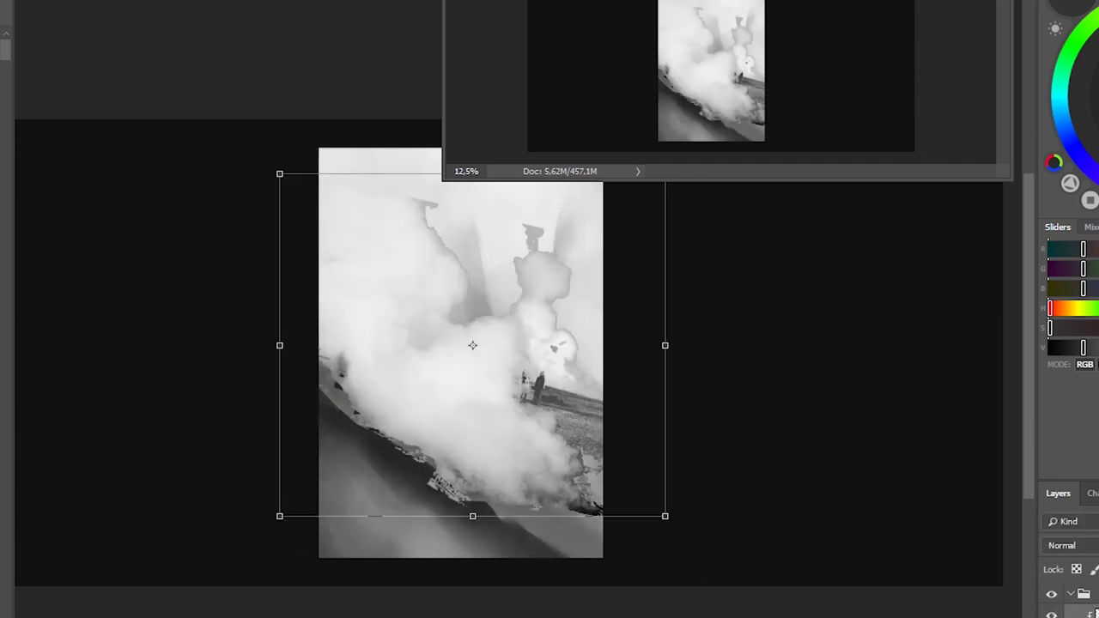
key("Escape")
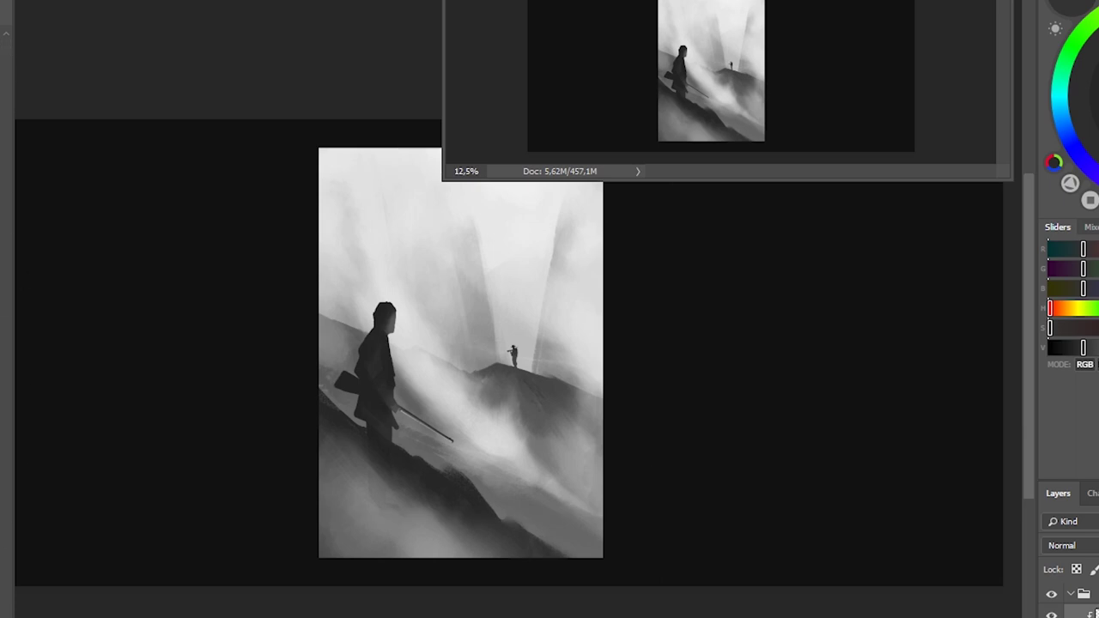
Switch to white and toggle the fog layer on and off to compare.
key("x")
key("x")
key("x")
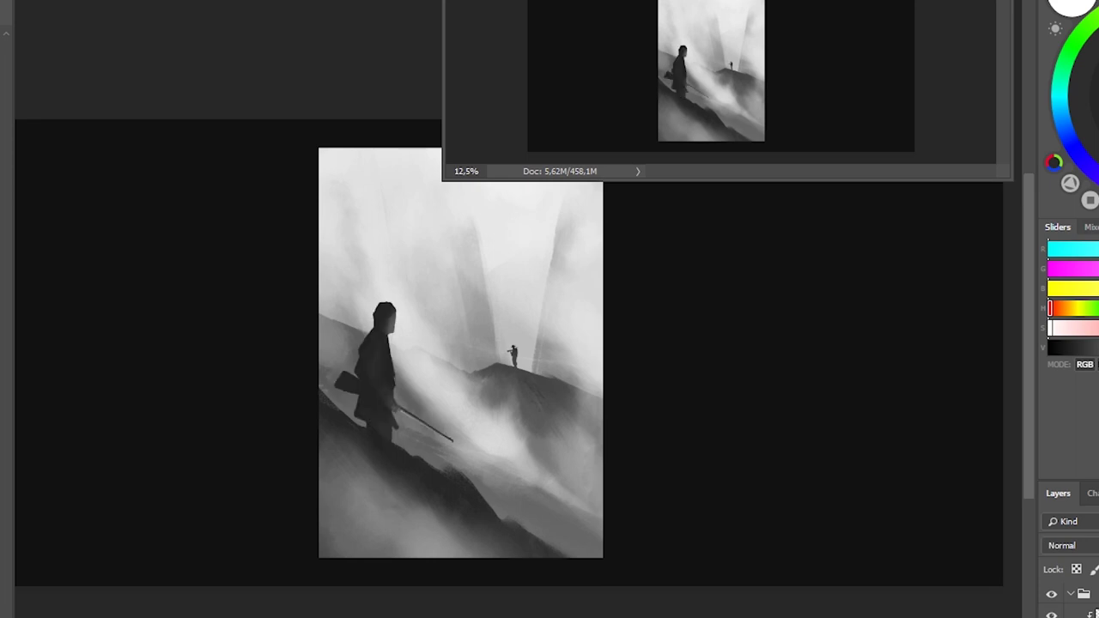
left_click(1051, 613)
left_click(1051, 613)
scroll(1073, 601, "down", 1)
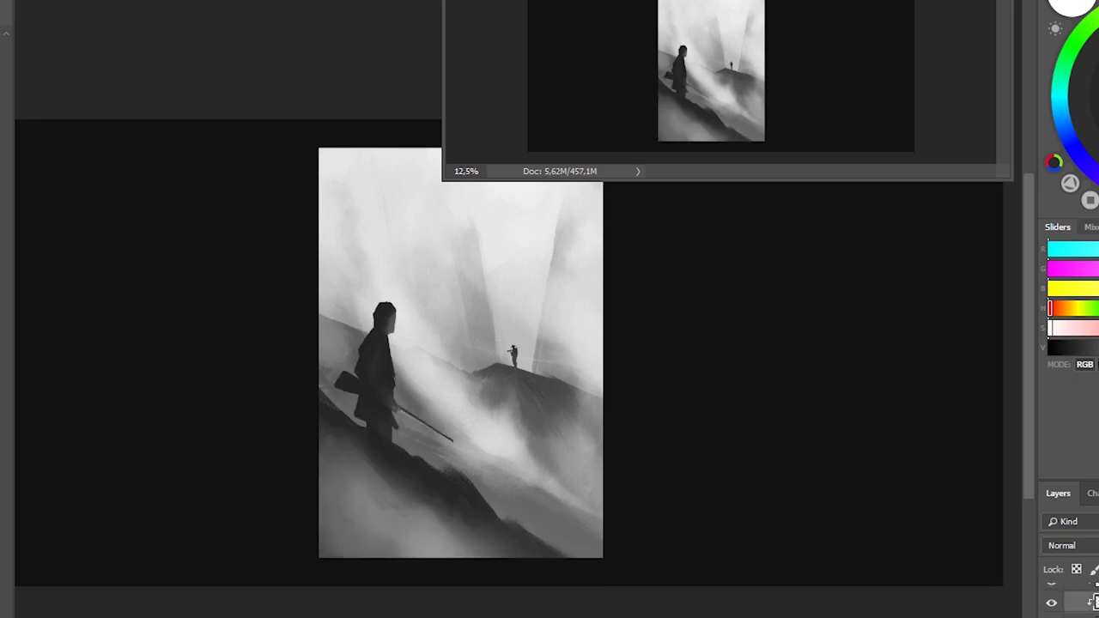
left_click(1051, 602)
left_click(1051, 603)
left_click(1051, 603)
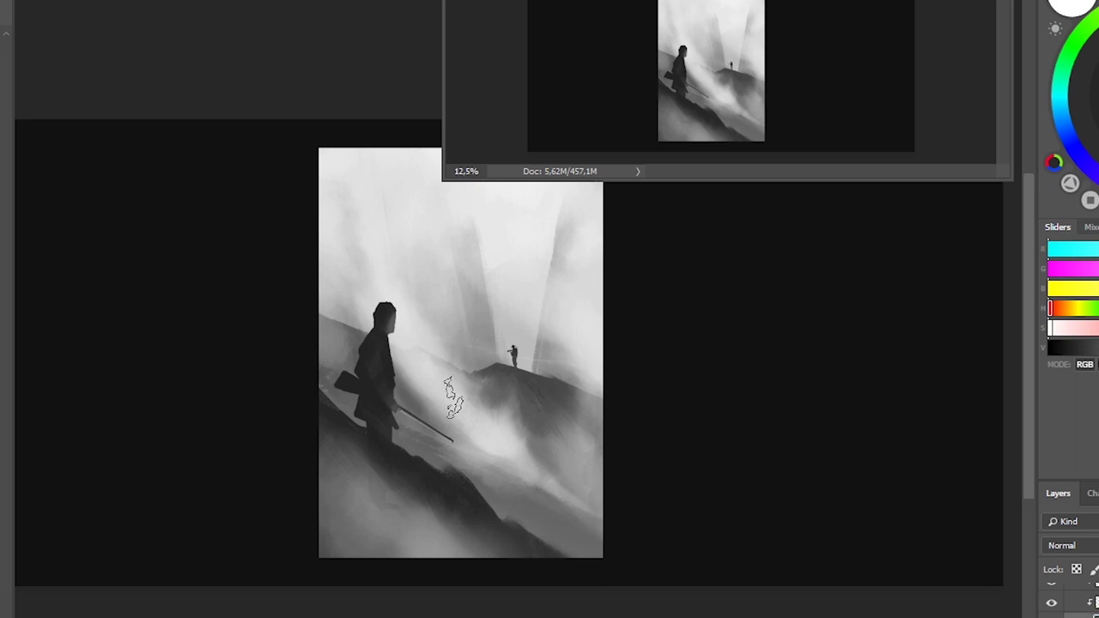
left_click(1051, 603)
left_click(1051, 602)
Paint bright fog beside the soldier, along the upper-left edge and below the distant ridge.
mouse_move(436, 373)
left_mouse_down()
mouse_move(442, 304)
mouse_move(453, 296)
mouse_move(432, 249)
mouse_move(398, 245)
left_mouse_up()
key("x")
key("x")
key("x")
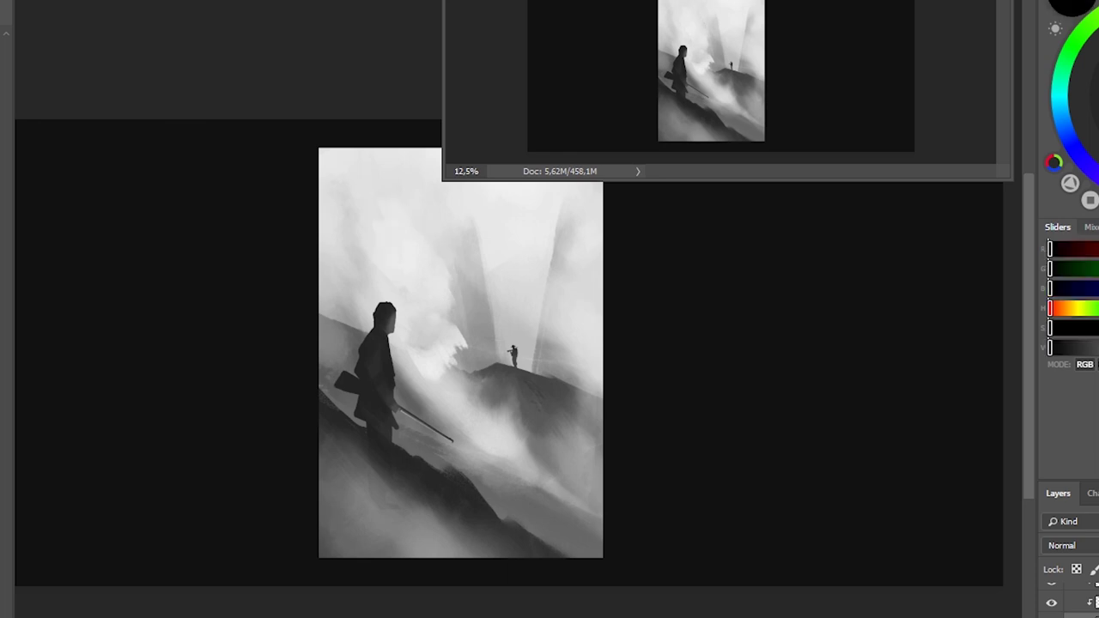
key("x")
mouse_move(333, 171)
left_mouse_down()
mouse_move(340, 371)
mouse_move(468, 404)
mouse_move(453, 355)
mouse_move(513, 438)
mouse_move(524, 361)
mouse_move(519, 446)
mouse_move(515, 378)
mouse_move(546, 494)
mouse_move(537, 505)
mouse_move(481, 447)
mouse_move(524, 498)
left_mouse_up()
left_click_drag(515, 395, 498, 347)
mouse_move(516, 424)
left_mouse_down()
mouse_move(473, 380)
mouse_move(493, 352)
mouse_move(485, 339)
left_mouse_up()
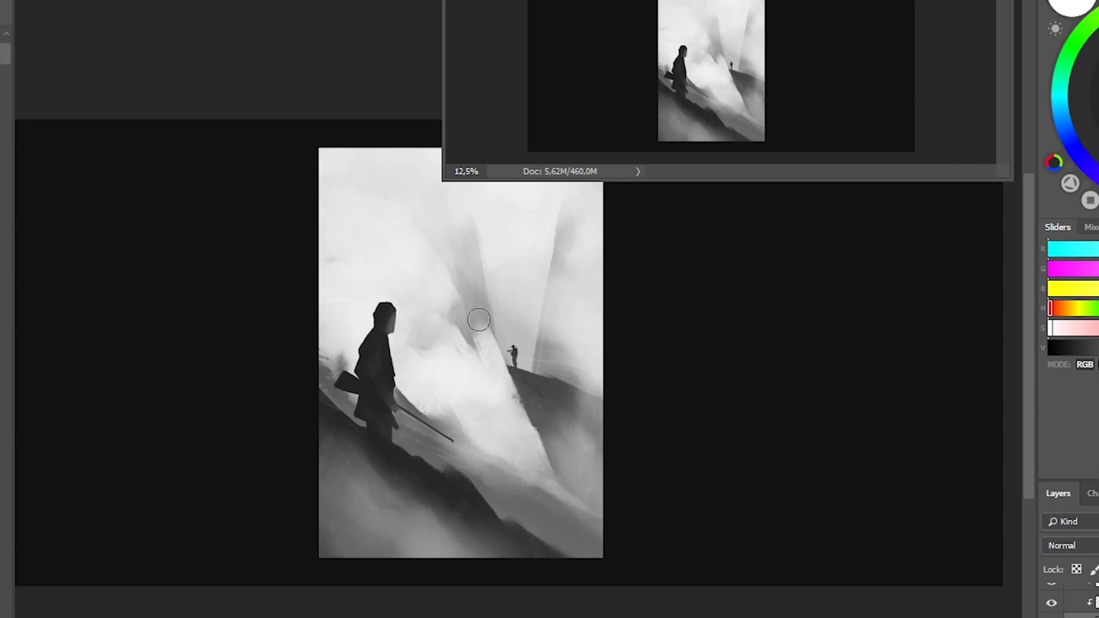
Paint dark strokes along the ridge below the distant figure, checking on the mirrored canvas.
key("x")
left_click_drag(478, 319, 528, 416)
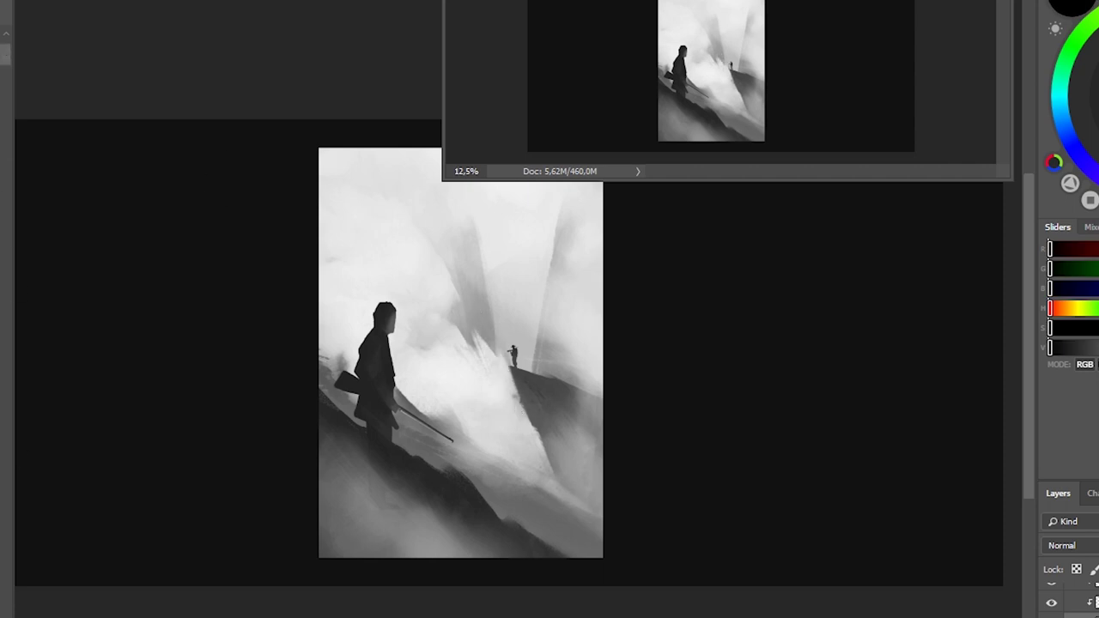
key("h")
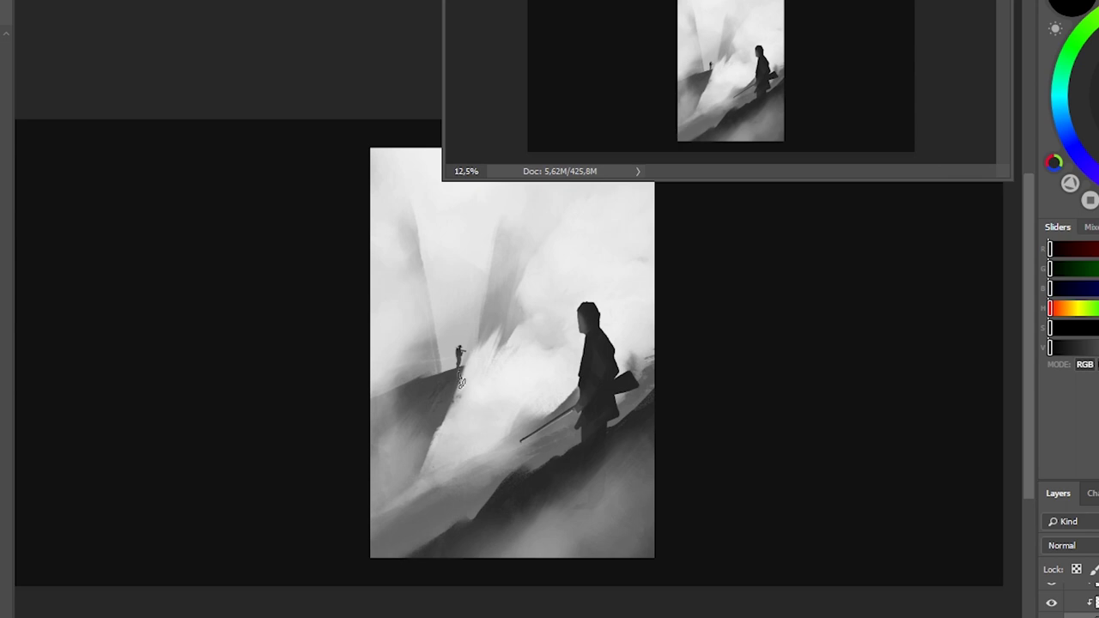
key("x")
key("x")
mouse_move(468, 357)
left_mouse_down()
mouse_move(418, 479)
mouse_move(473, 467)
mouse_move(532, 412)
left_mouse_up()
key("x")
key("x")
key("x")
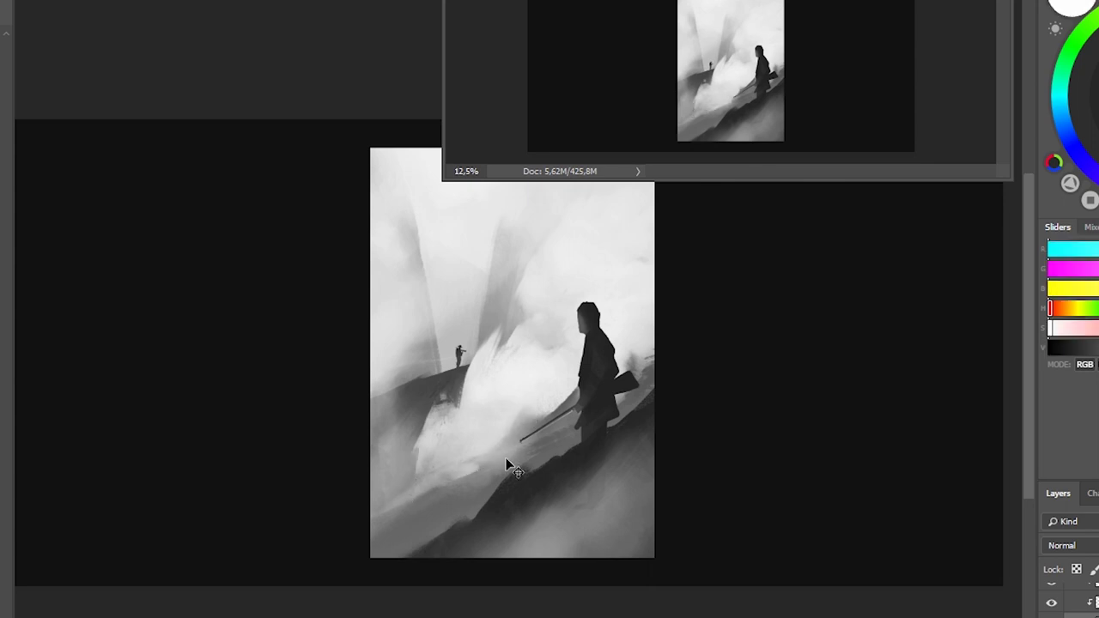
key("x")
key("x")
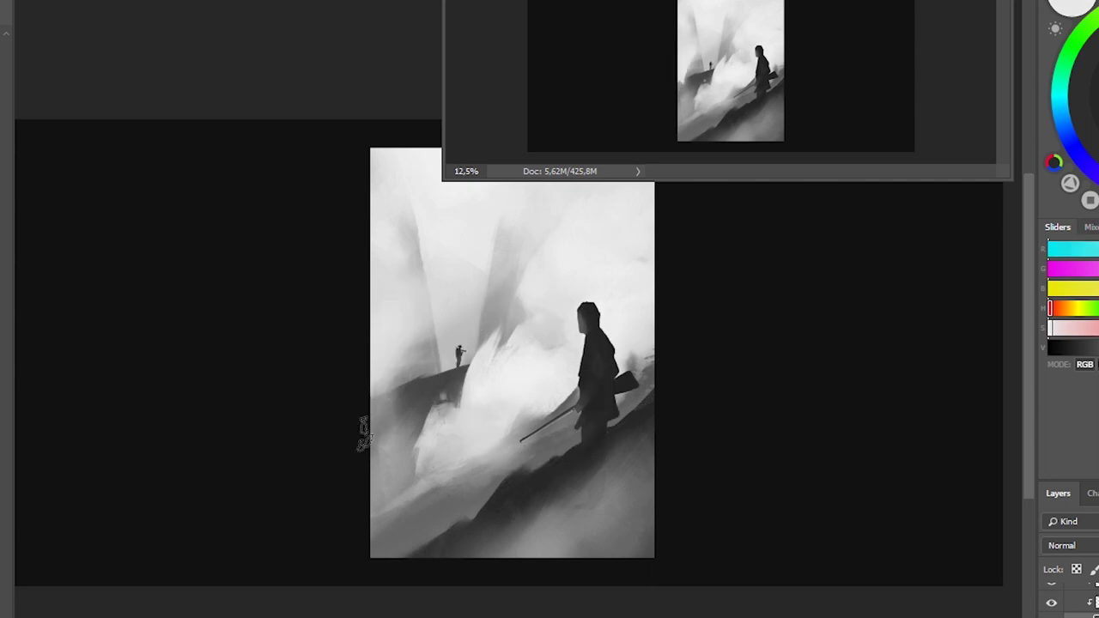
Brighten the left edge and lower-right edge with faint light strokes.
left_click_drag(403, 481, 378, 305)
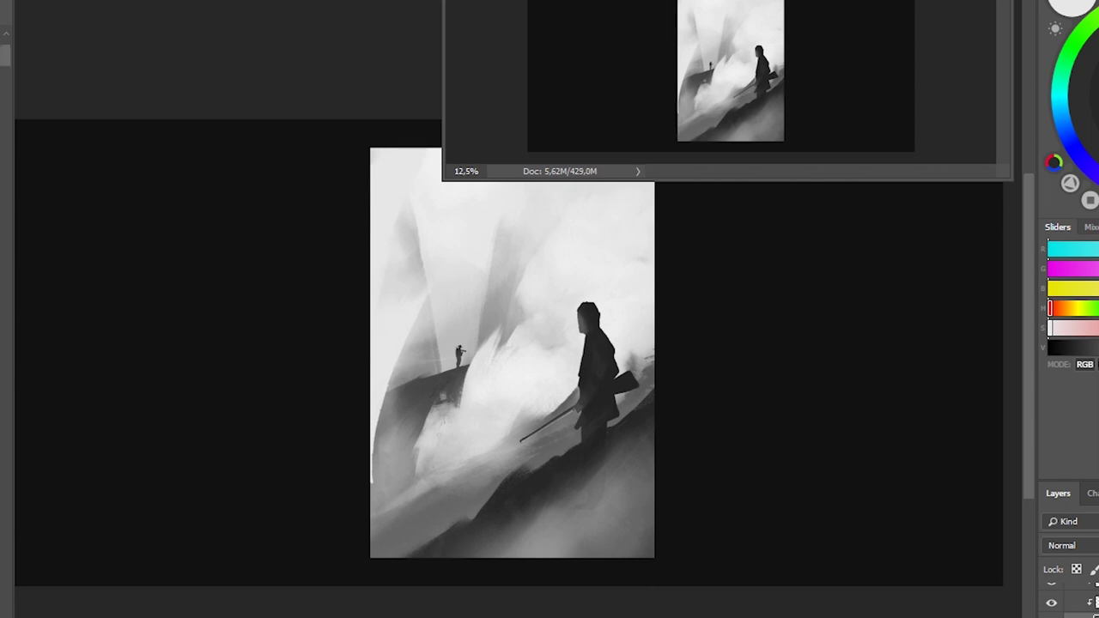
left_click_drag(380, 451, 405, 330)
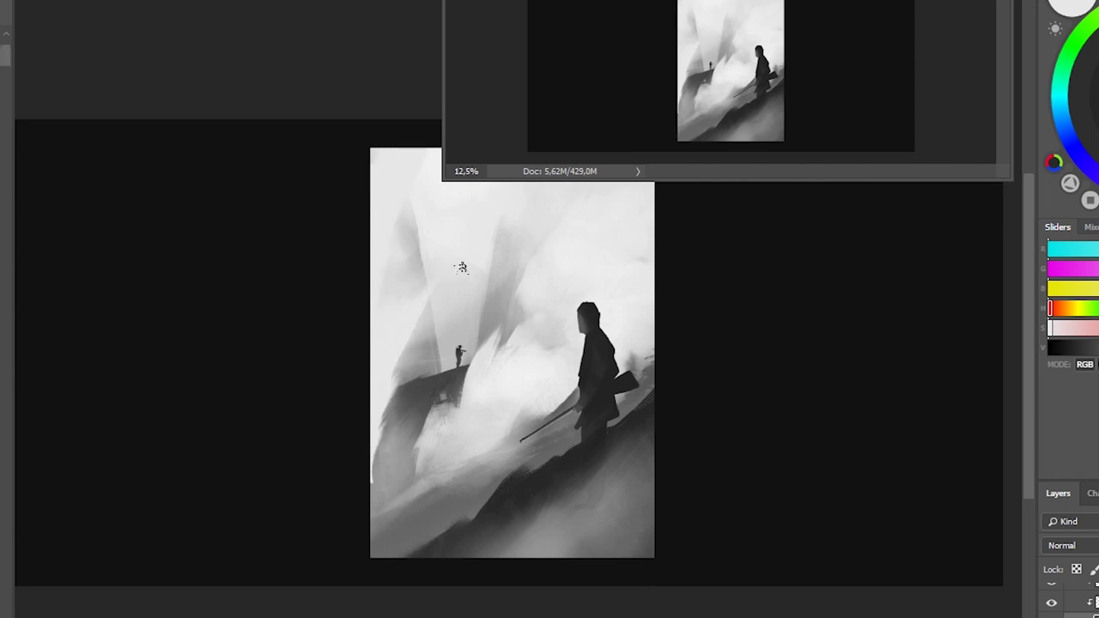
key("ctrl+shift+h")
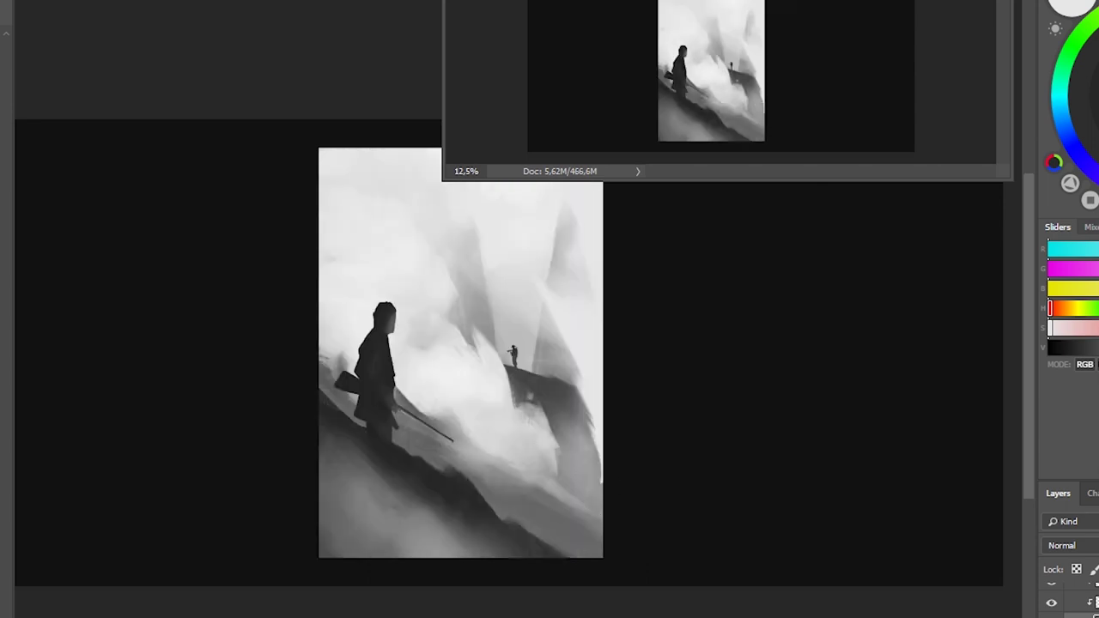
mouse_move(593, 468)
left_mouse_down()
mouse_move(605, 500)
mouse_move(588, 511)
left_mouse_up()
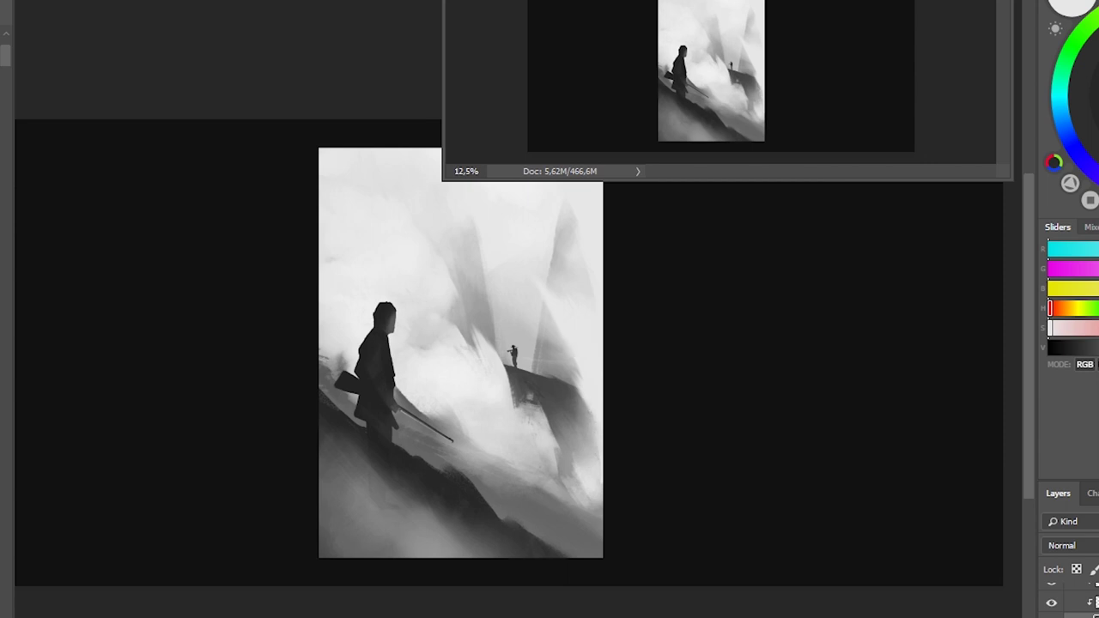
Highlight the distant figure's back and shoulder and lighten the slope to its right.
key("ctrl+plus")
left_click_drag(675, 480, 702, 508)
left_click_drag(584, 443, 596, 504)
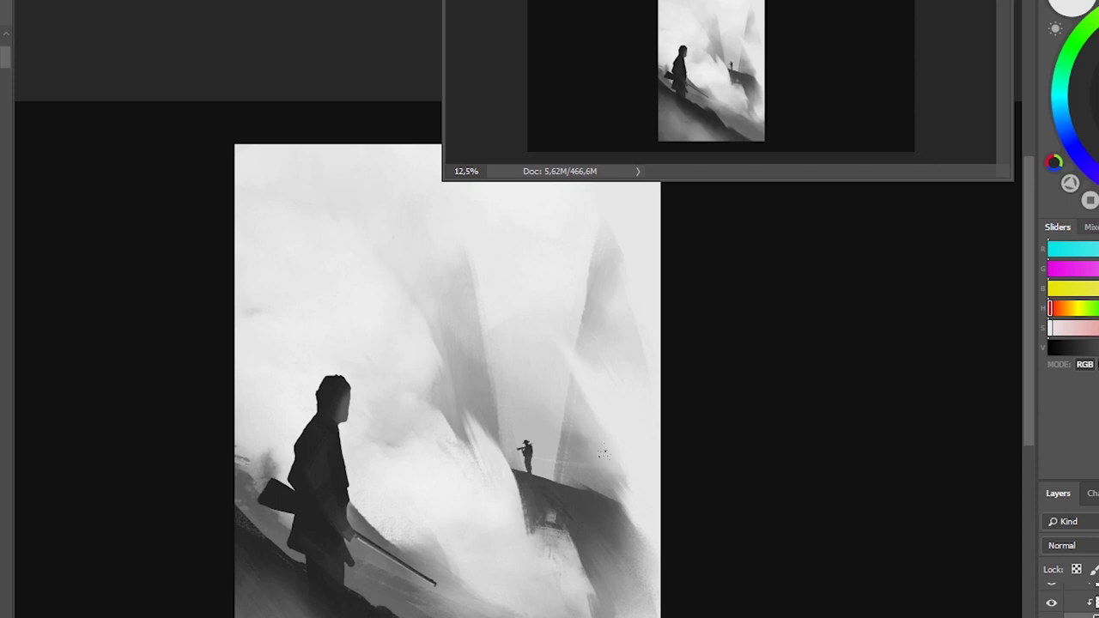
scroll(652, 412, "up", 3)
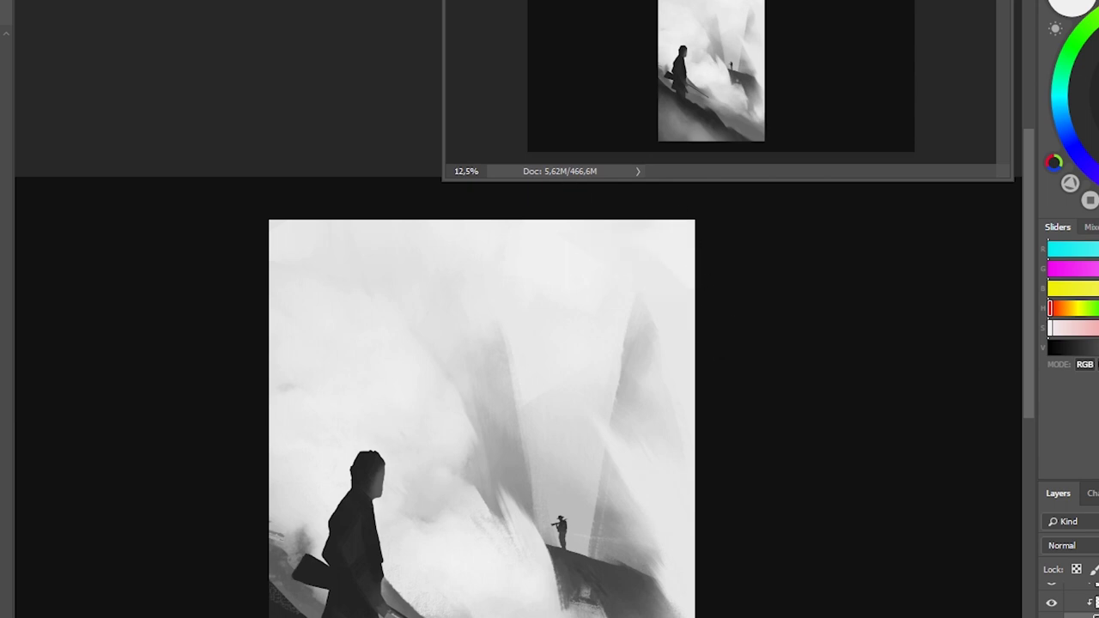
scroll(362, 359, "down", 2)
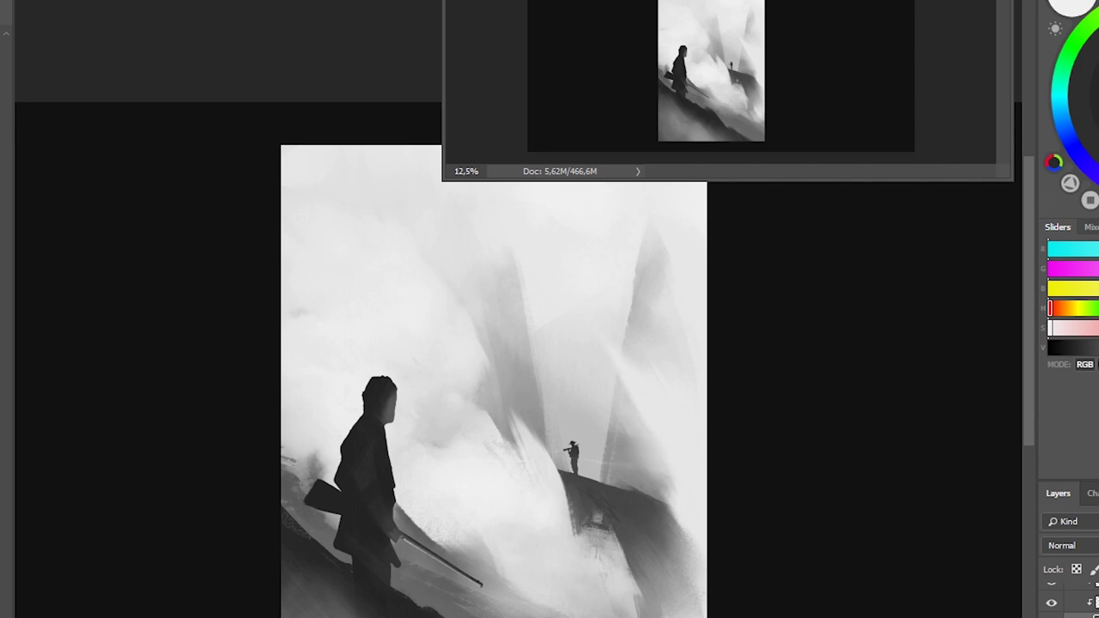
mouse_move(572, 444)
left_mouse_down()
mouse_move(506, 399)
mouse_move(519, 339)
left_mouse_up()
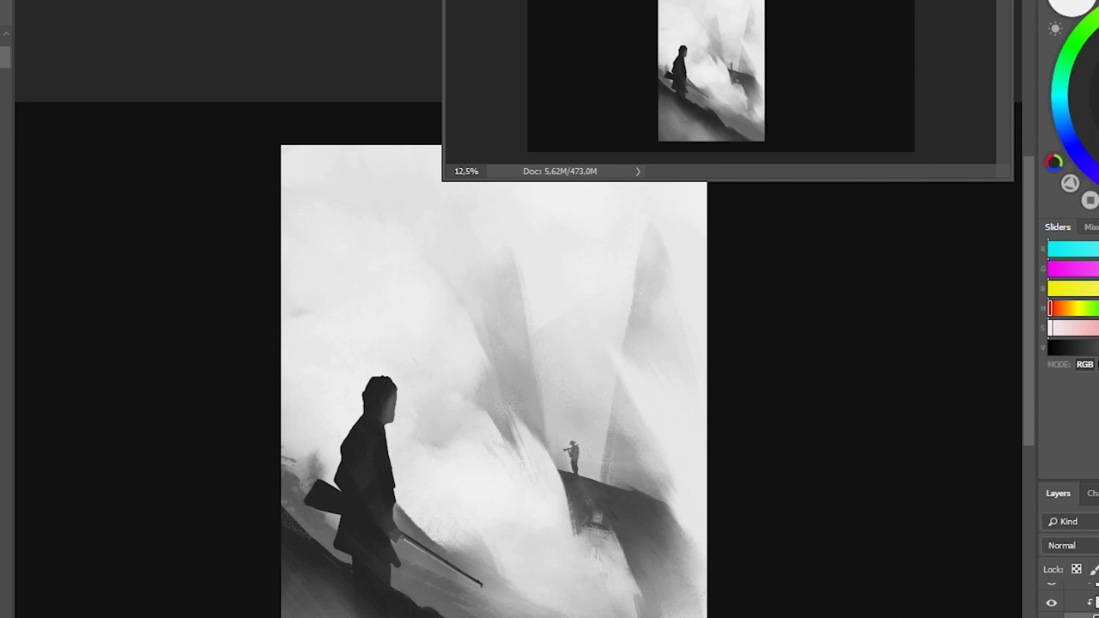
left_click_drag(639, 537, 668, 594)
Try a dark stroke on the lower-right slope, then undo it.
key("ctrl+minus")
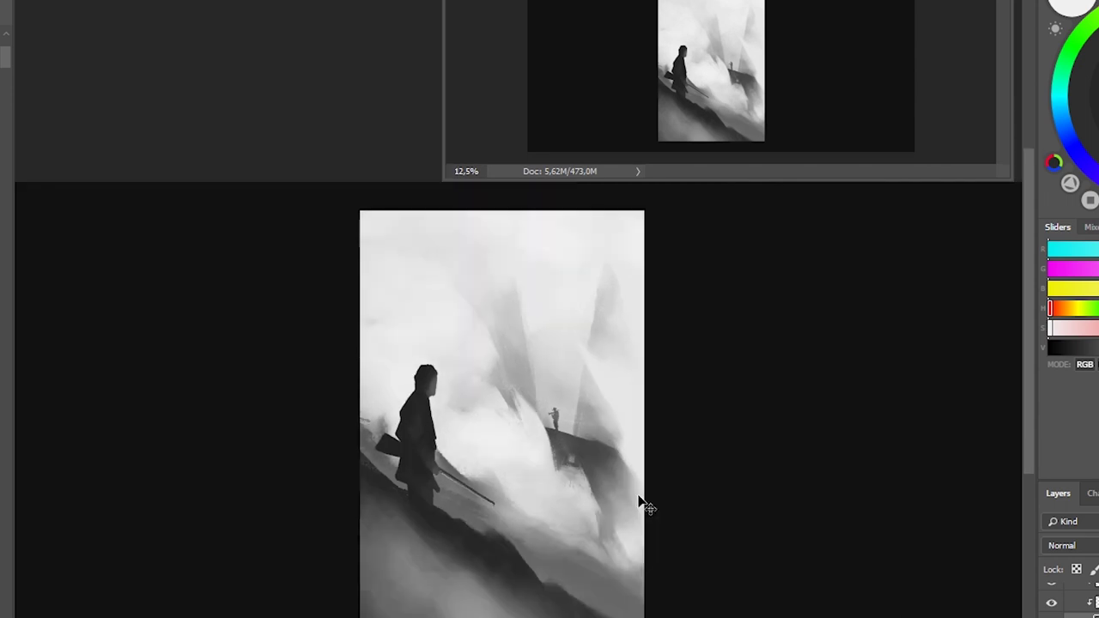
key("h")
key("h")
left_click(1051, 604)
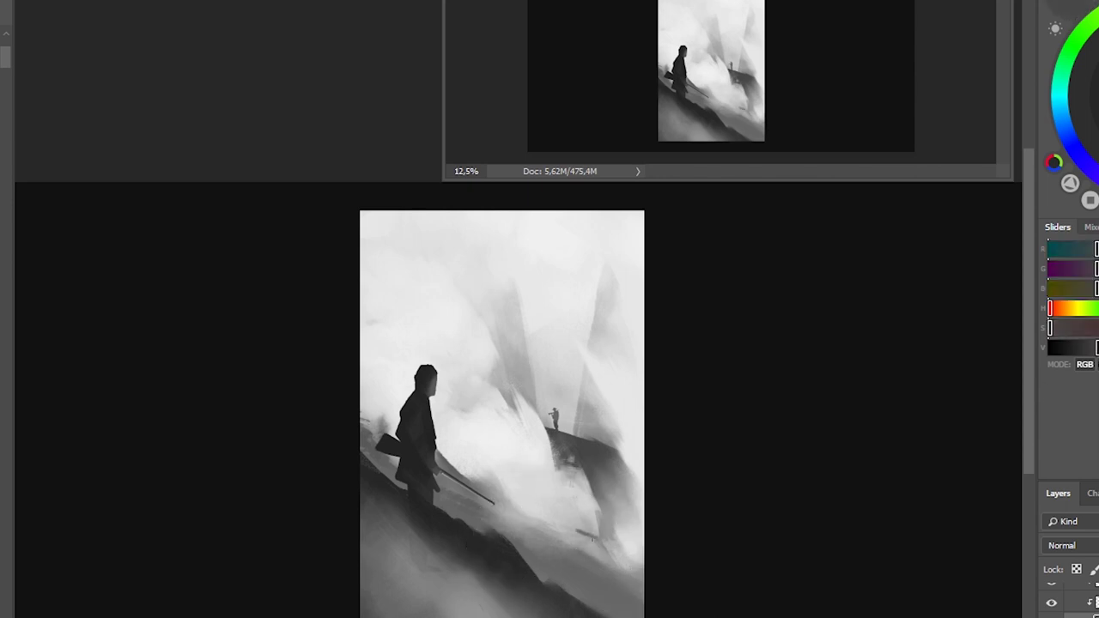
left_click_drag(542, 520, 600, 538)
key("ctrl+z")
key("ctrl+z")
key("ctrl+z")
Select a triangle of the lower-left slope and lighten its fog.
key("ctrl+shift+h")
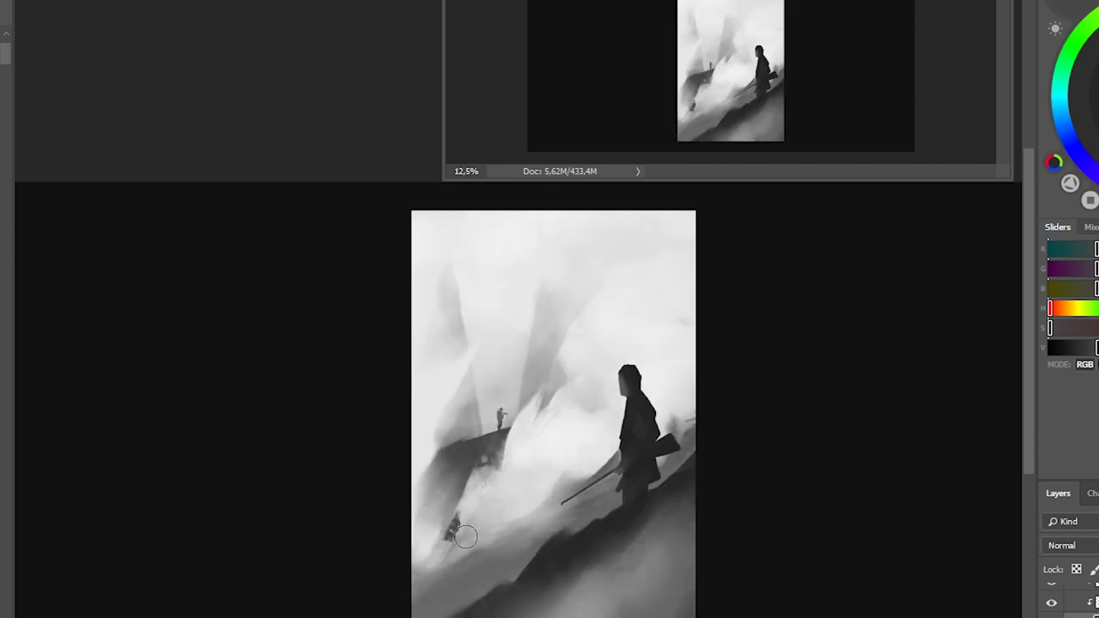
mouse_move(459, 538)
left_mouse_down()
mouse_move(459, 520)
mouse_move(505, 519)
mouse_move(456, 540)
left_mouse_up()
key("b")
key("ctrl+d")
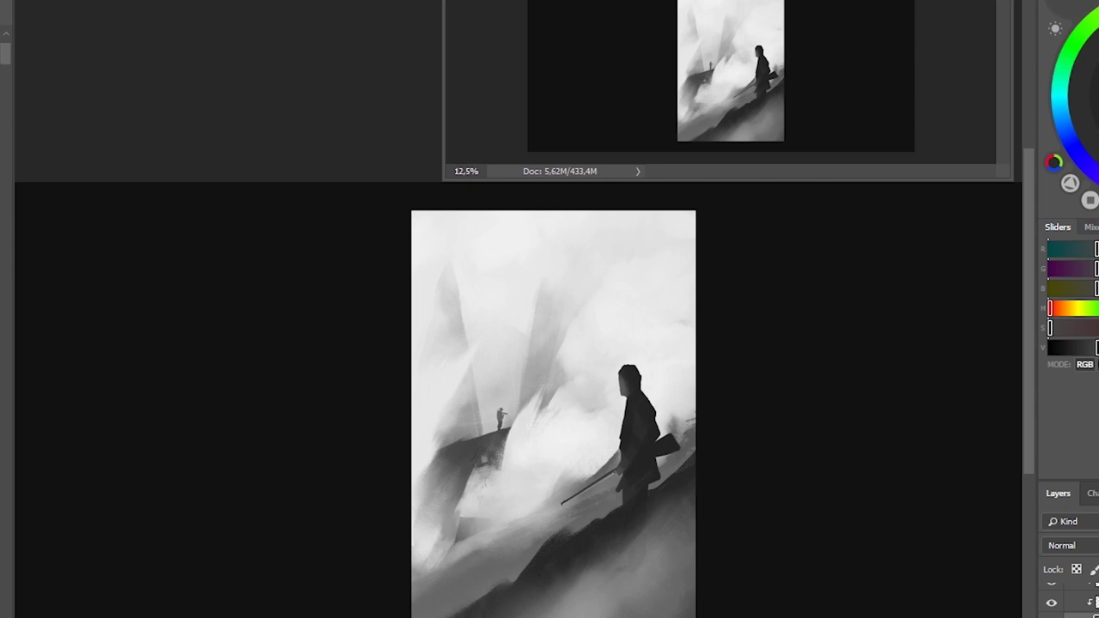
left_click_drag(464, 532, 507, 523)
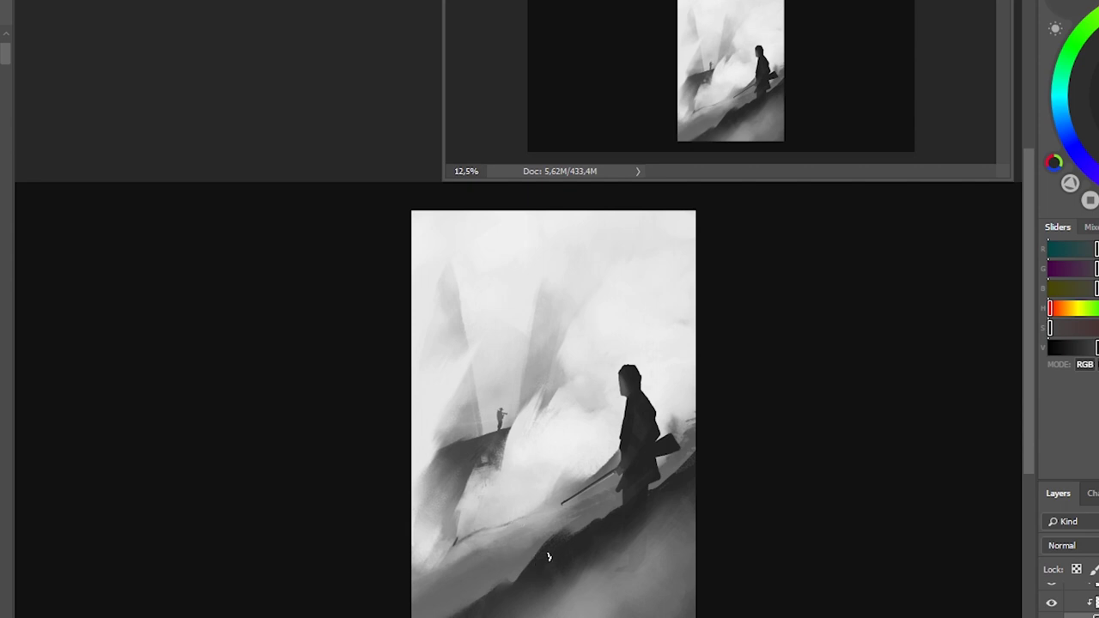
Paste the smoke texture, rotate it about -33° and enlarge it over the lower slope.
key("ctrl+v")
left_click_drag(601, 487, 712, 418)
key("ctrl+t")
left_click_drag(652, 481, 616, 486)
left_click_drag(704, 507, 770, 508)
left_click_drag(857, 503, 935, 535)
key("Return")
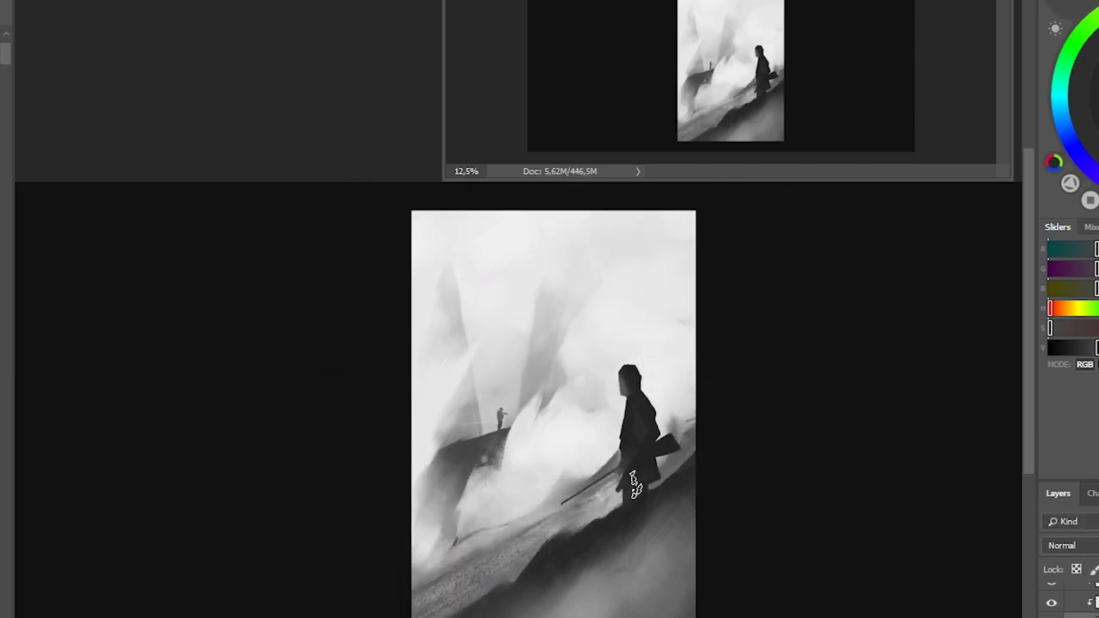
key("d")
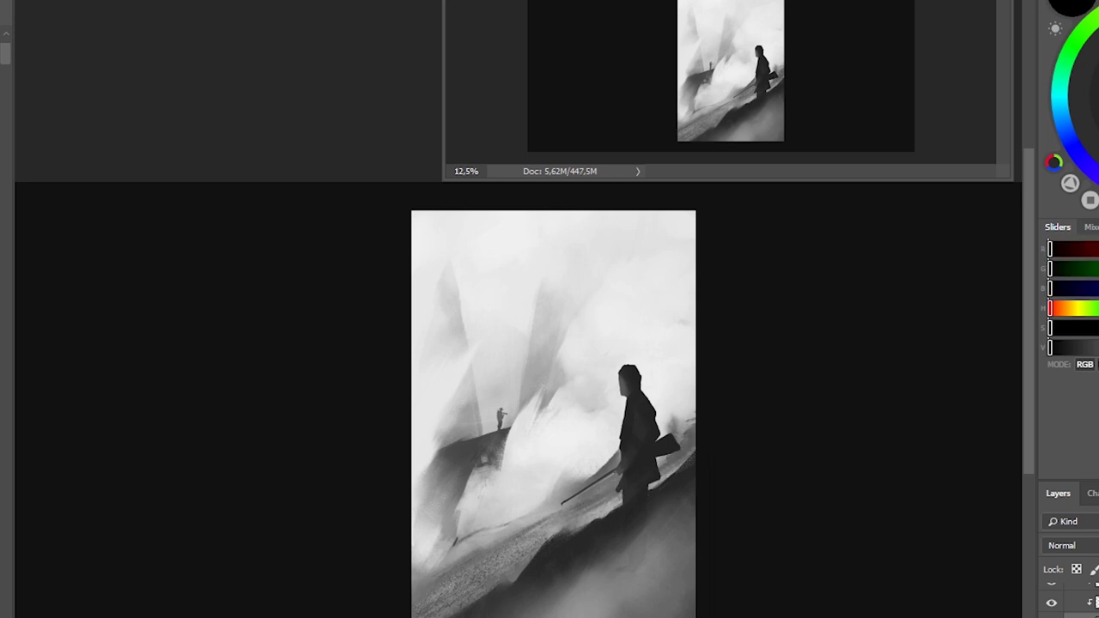
left_click(1061, 545)
Compare Overlay, Soft Light and Normal on the texture layer and settle on Soft Light.
key("Escape")
double_click(1069, 601)
left_click(748, 71)
scroll(893, 511, "up", 2)
left_click_drag(892, 511, 959, 448)
left_click(1061, 545)
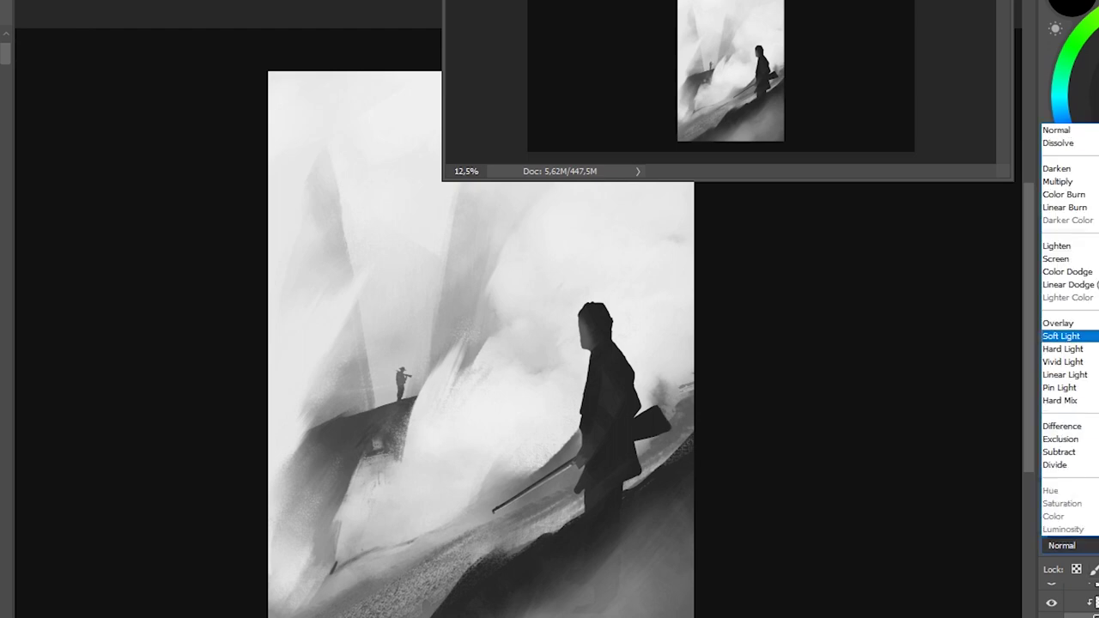
left_click(1058, 323)
left_click(1061, 545)
left_click(1062, 336)
left_click(1061, 545)
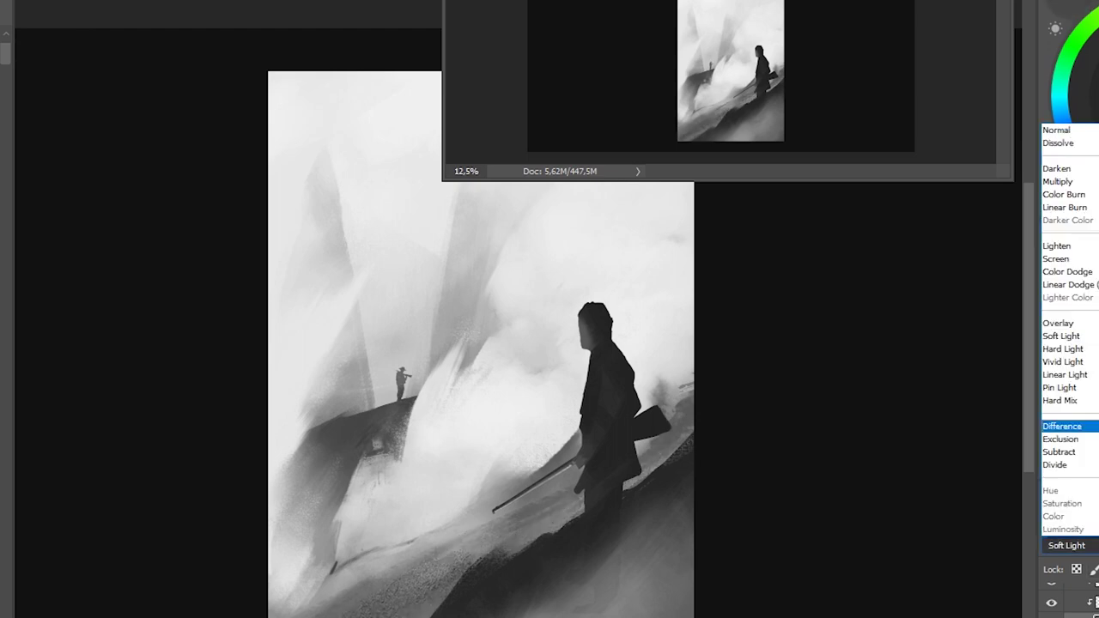
left_click(1058, 130)
left_click(1061, 546)
left_click(1065, 336)
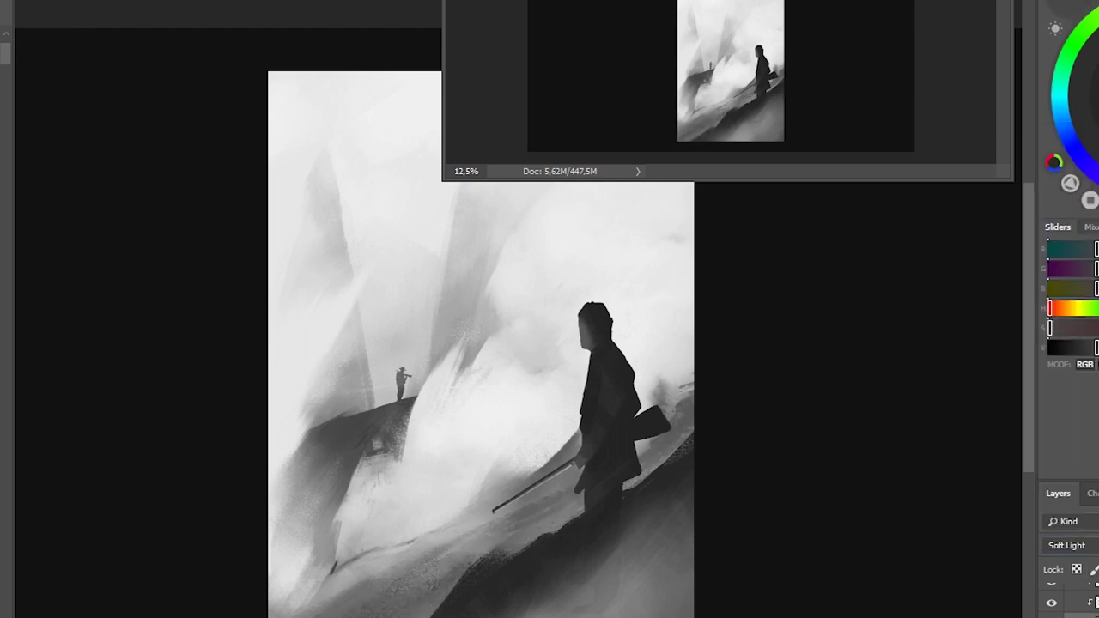
Paint a light stroke up the lower-left hillside, comparing before and after.
key("x")
key("x")
key("x")
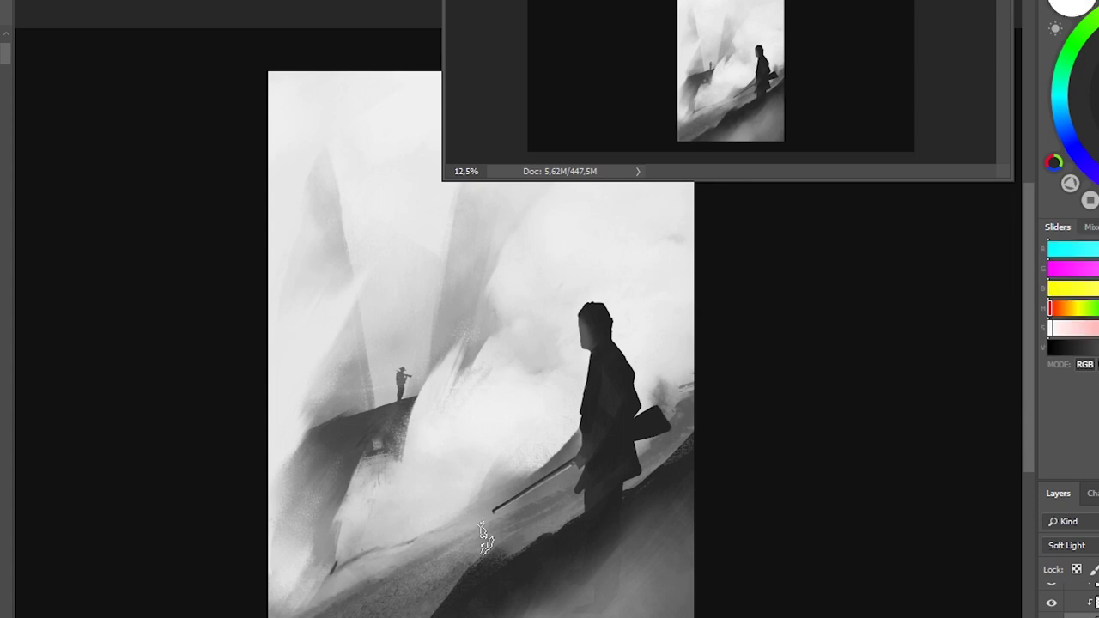
key("x")
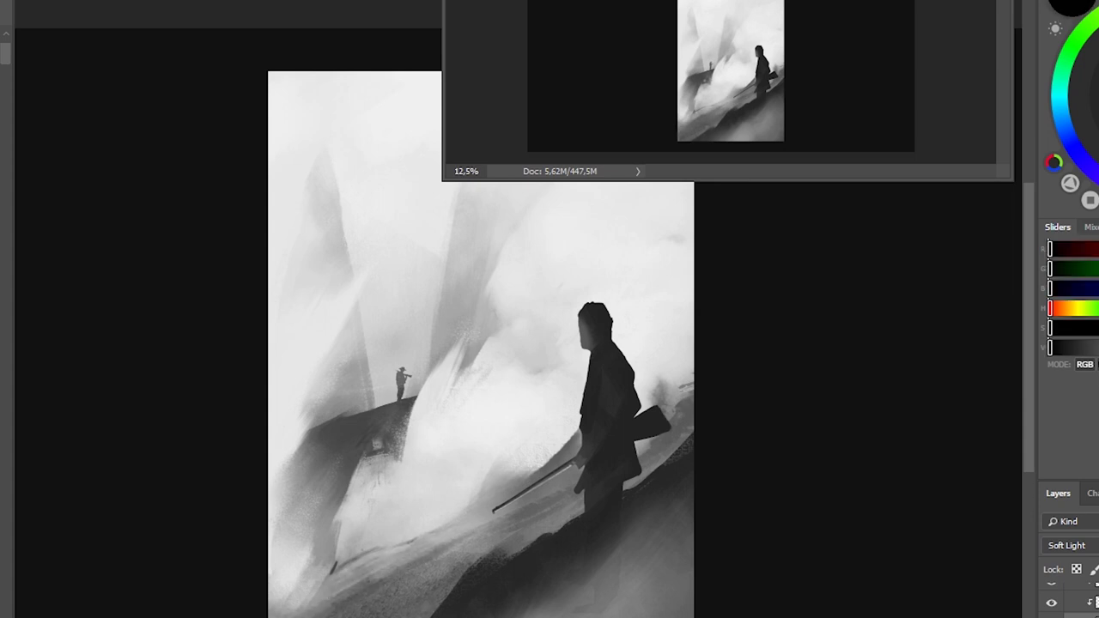
key("x")
key("x")
key("x")
key("x")
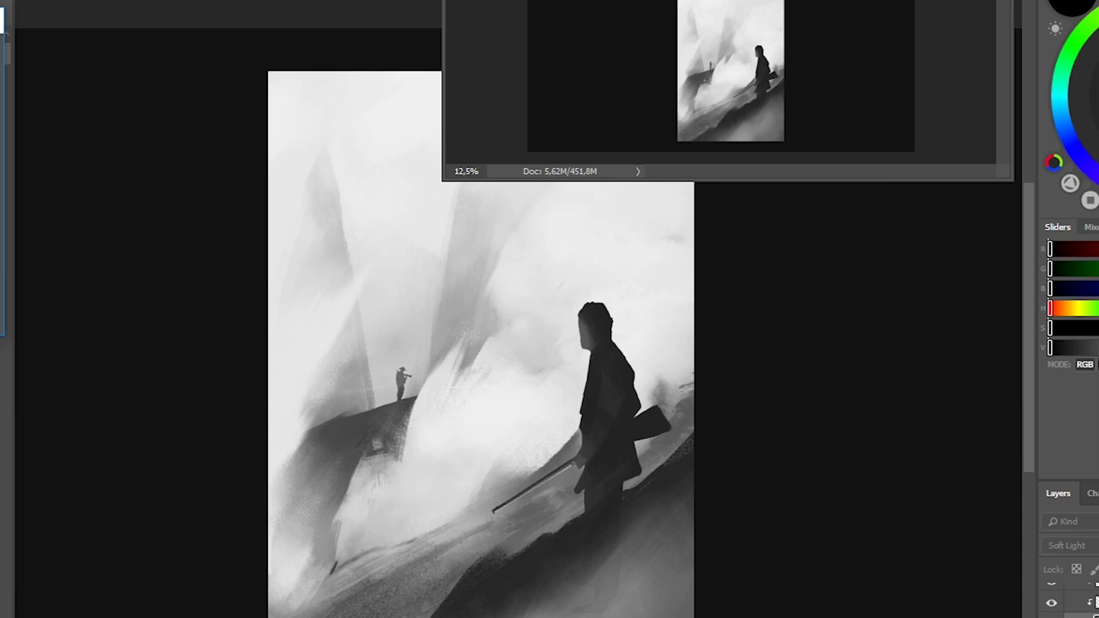
key("ctrl+z")
key("ctrl+z")
key("ctrl+z")
key("ctrl+z")
key("ctrl+z")
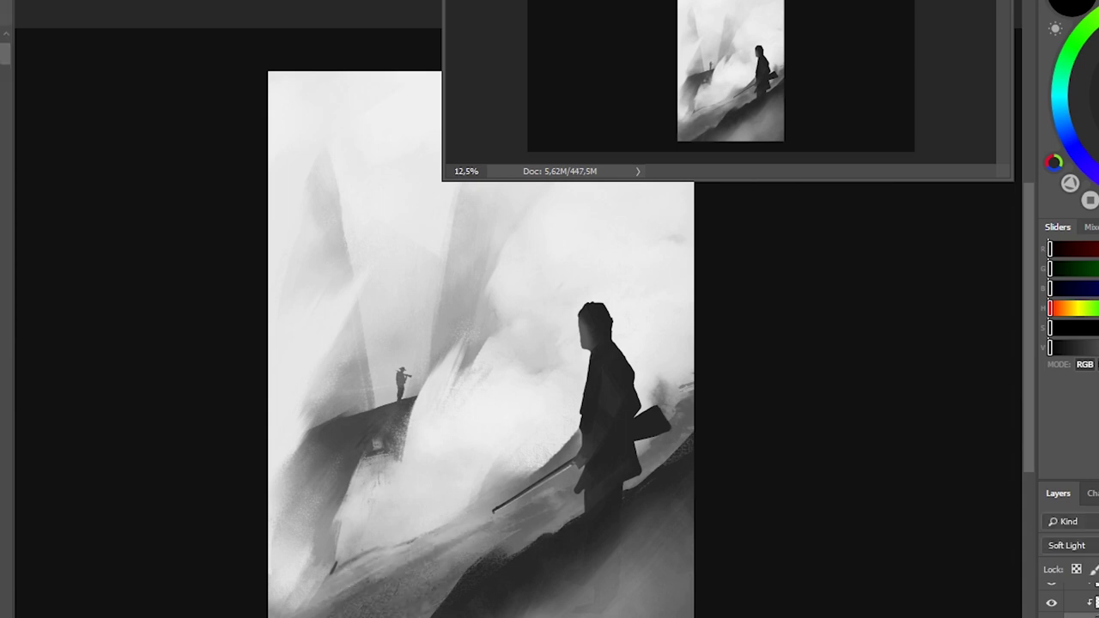
key("ctrl+z")
key("ctrl+z")
key("ctrl+z")
key("ctrl+z")
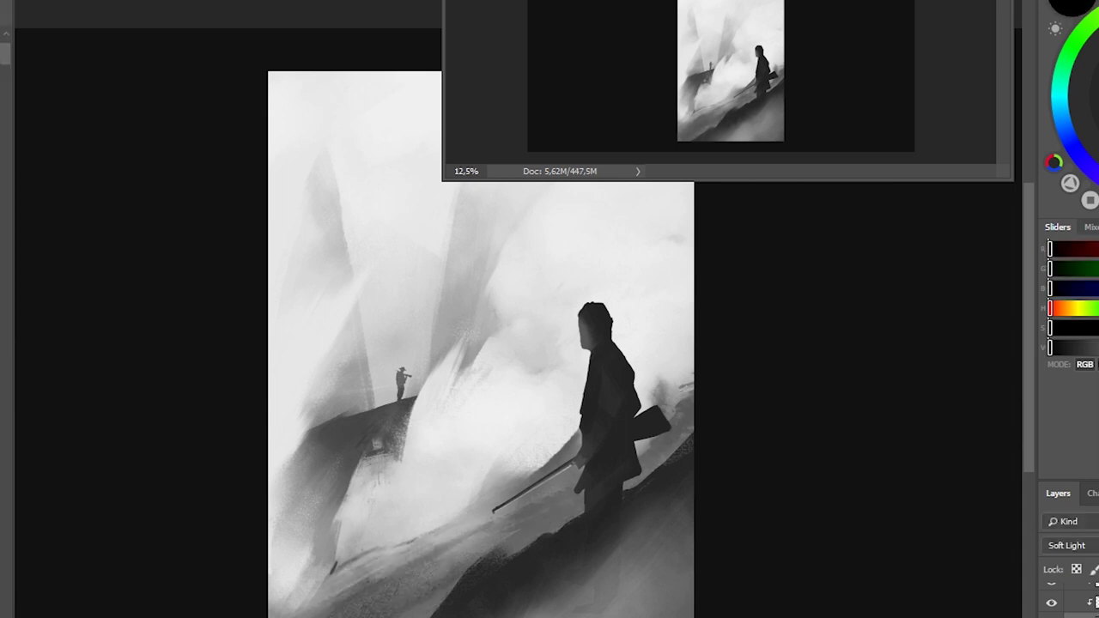
left_click_drag(352, 614, 438, 572)
key("ctrl+z")
key("ctrl+z")
Paint a light stroke along the rifle and sample a grey from the hillside.
key("x")
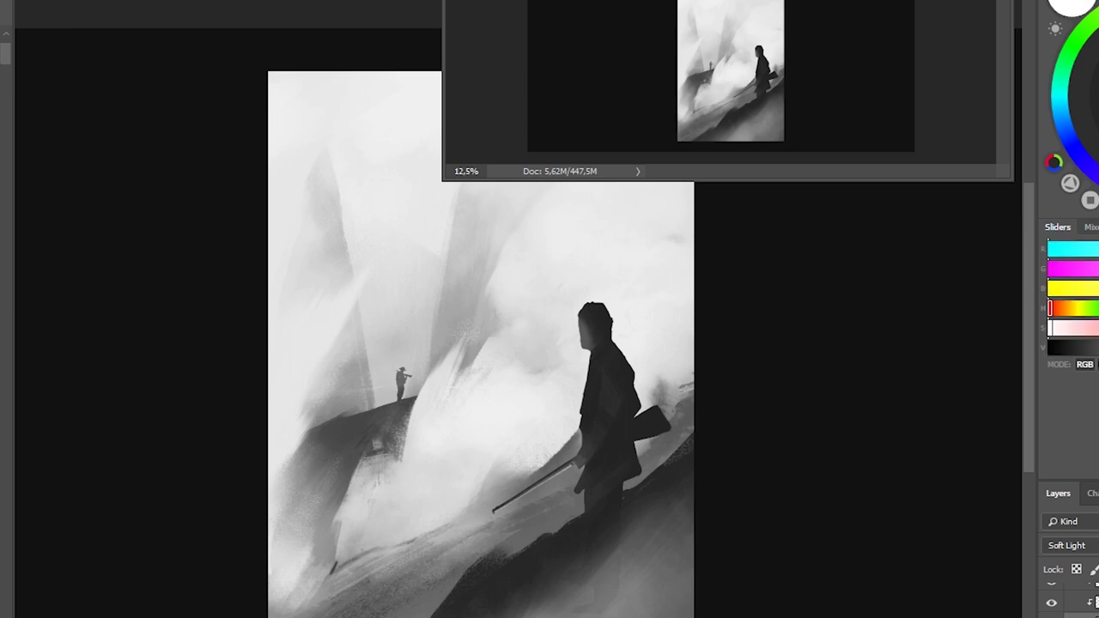
key("x")
key("x")
left_click_drag(528, 505, 565, 493)
key("x")
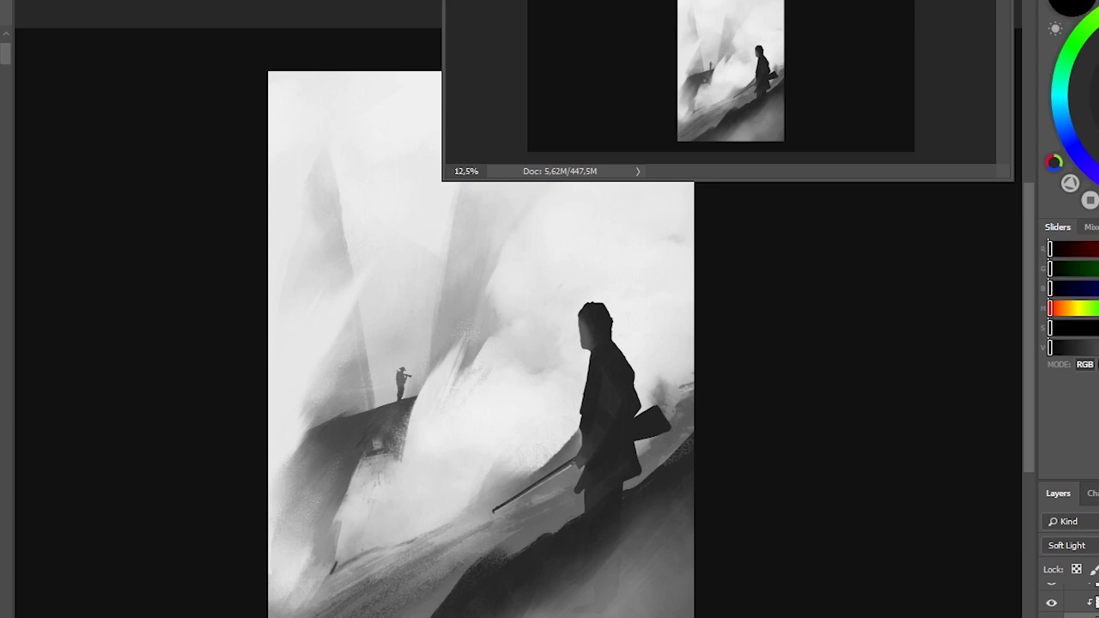
key("x")
left_click(433, 579)
Darken the ground along the rifle with a sampled darker grey.
left_click(412, 581)
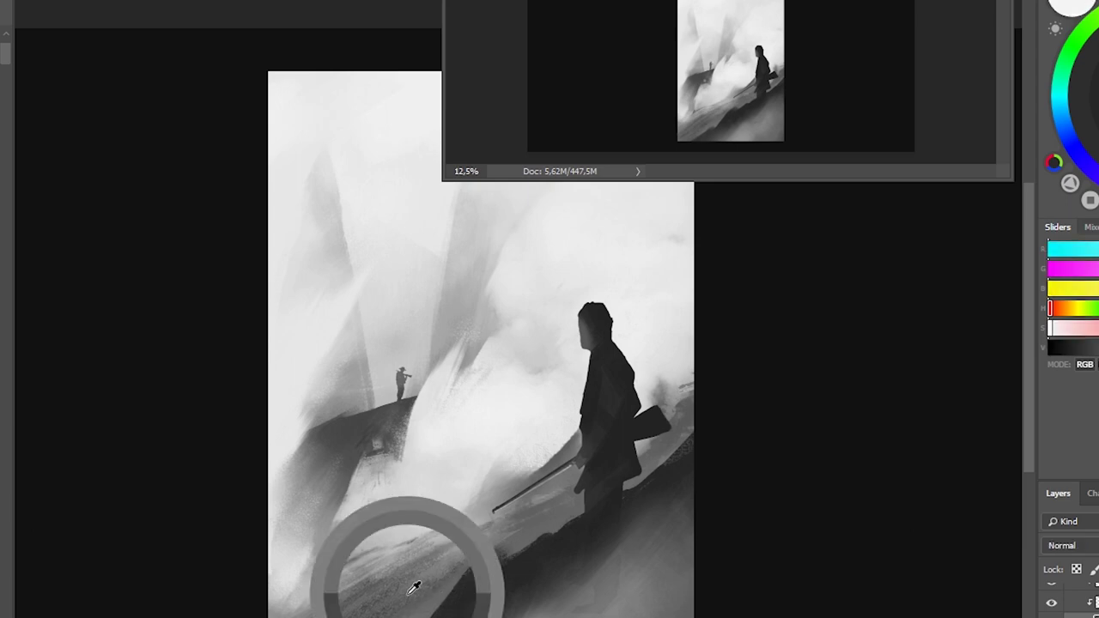
left_click_drag(526, 512, 571, 477)
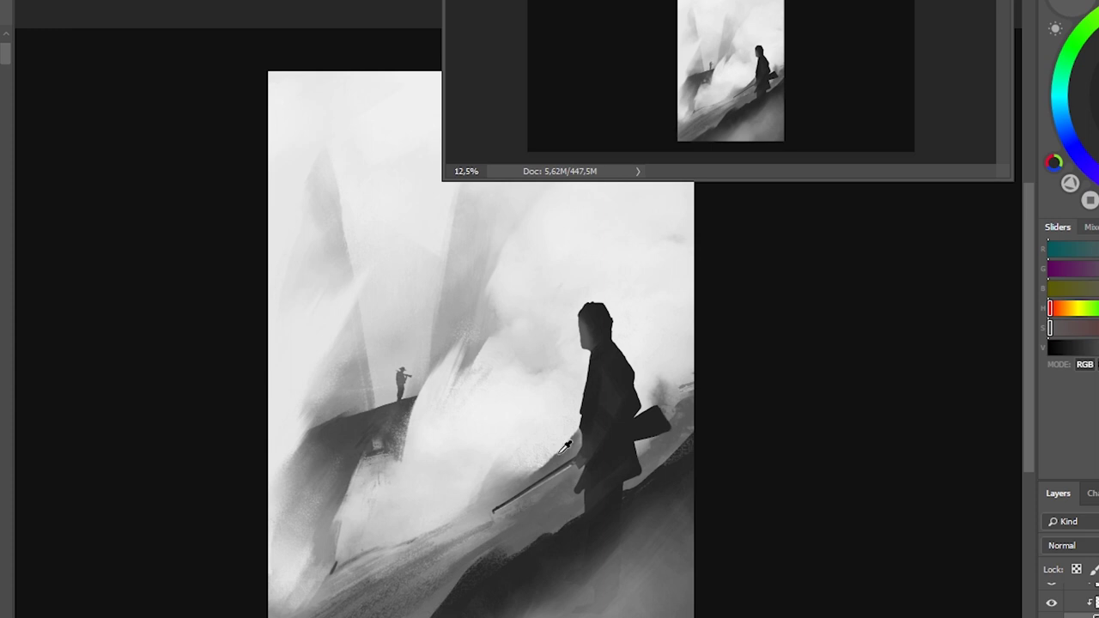
key("x")
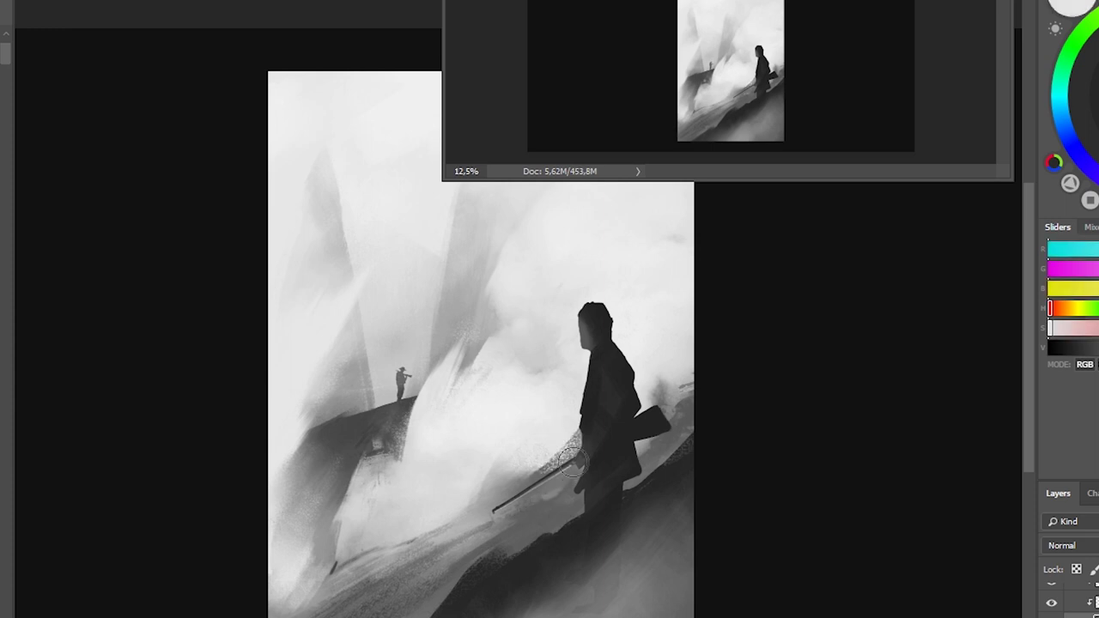
key("v")
left_click_drag(551, 475, 522, 503)
Check the mirrored canvas and set the layer's blend mode to Overlay.
key("h")
key("ctrl+minus")
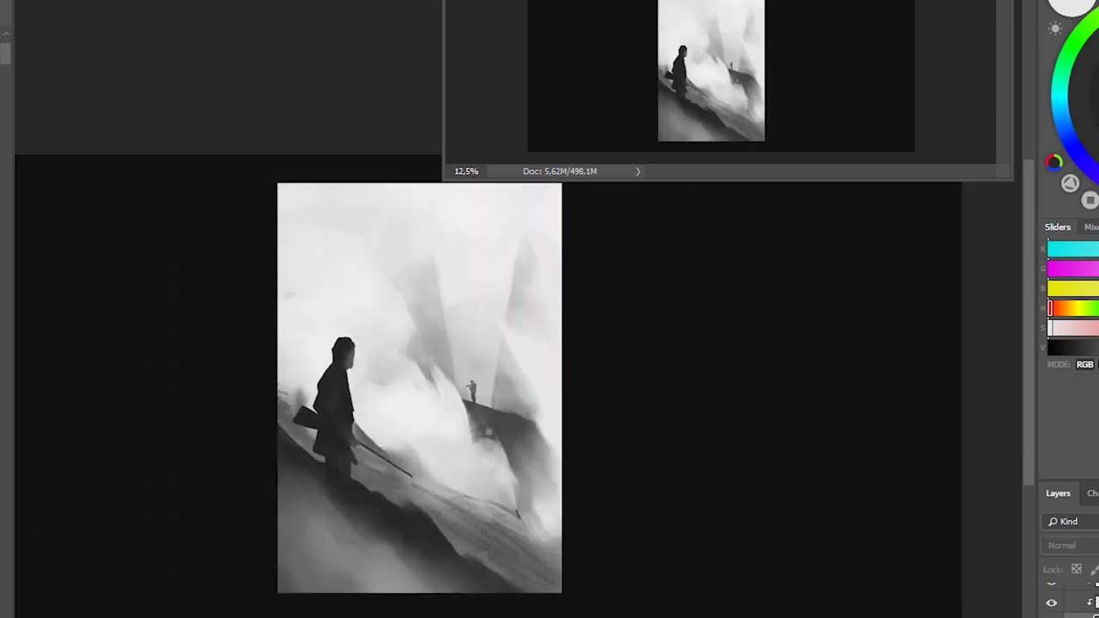
scroll(1065, 545, "down", 13)
left_click(1065, 545)
left_click(1073, 322)
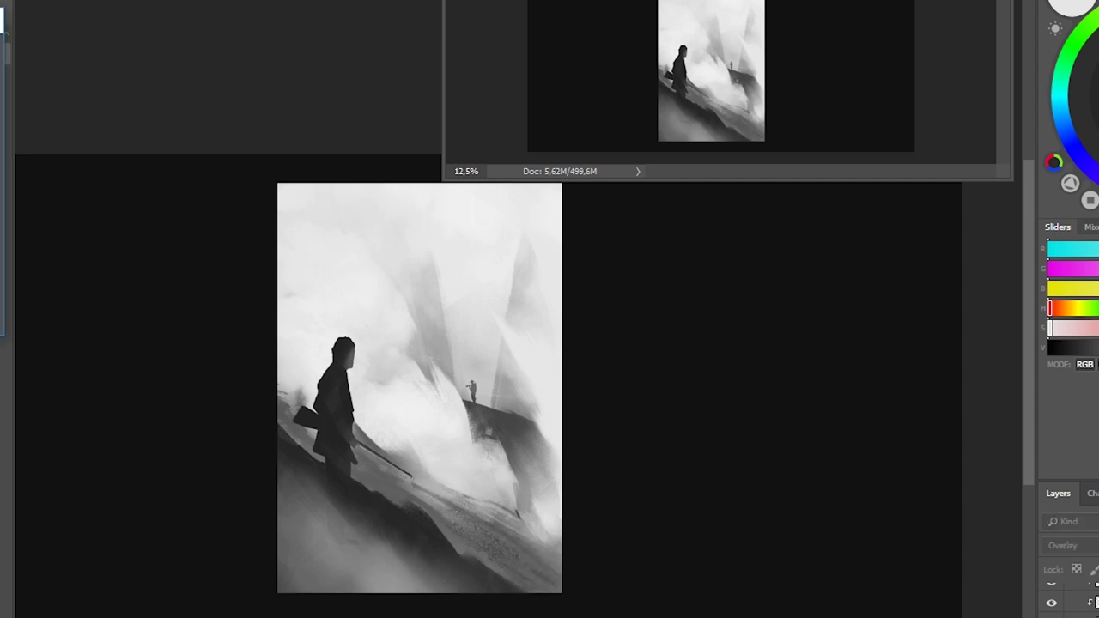
Merge the Overlay layer down with its mask applied and darken the lower-right slope.
key("ctrl+e")
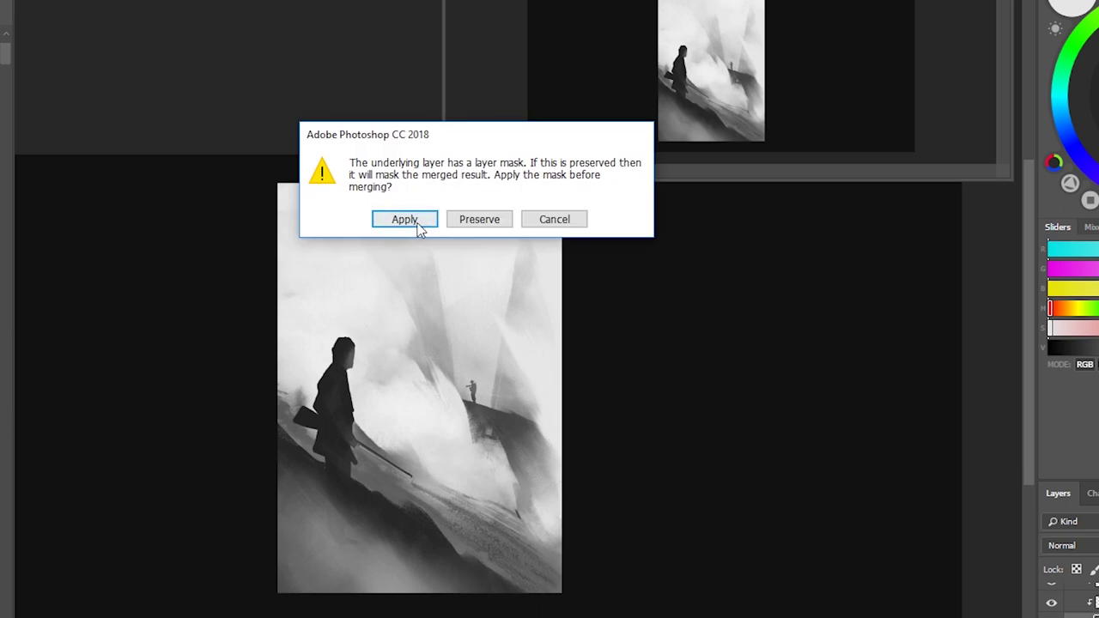
left_click(419, 226)
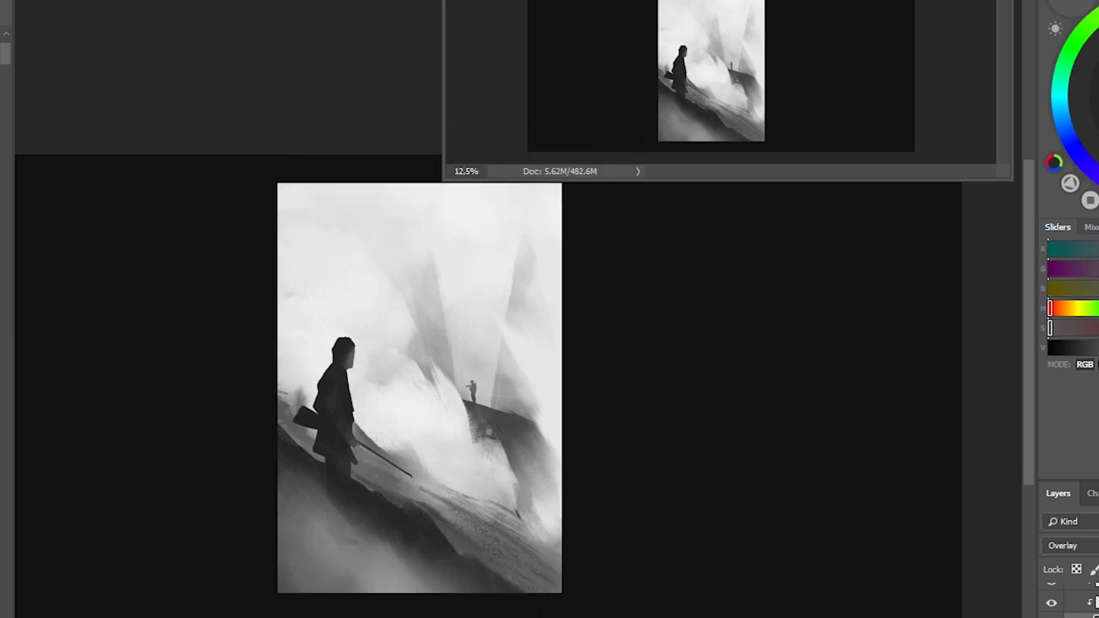
mouse_move(498, 563)
left_mouse_down()
mouse_move(540, 569)
mouse_move(545, 592)
mouse_move(412, 518)
mouse_move(549, 583)
left_mouse_up()
Add a small dark stroke and light streaks to the slope, then sample a grey.
left_click_drag(283, 425, 302, 446)
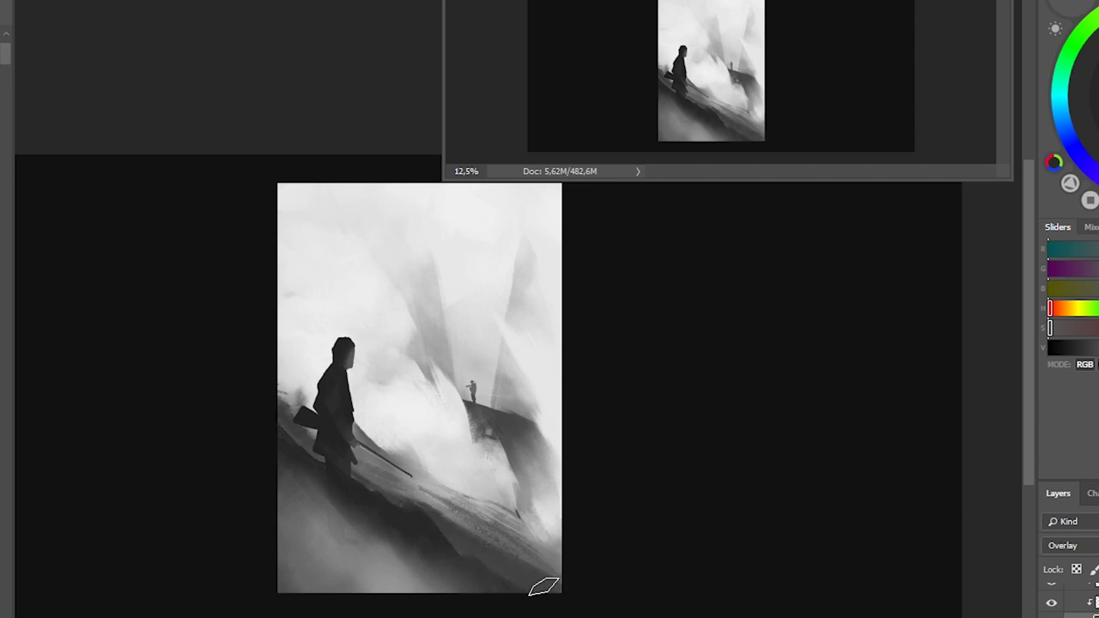
mouse_move(584, 564)
left_mouse_down()
mouse_move(520, 535)
mouse_move(537, 545)
left_mouse_up()
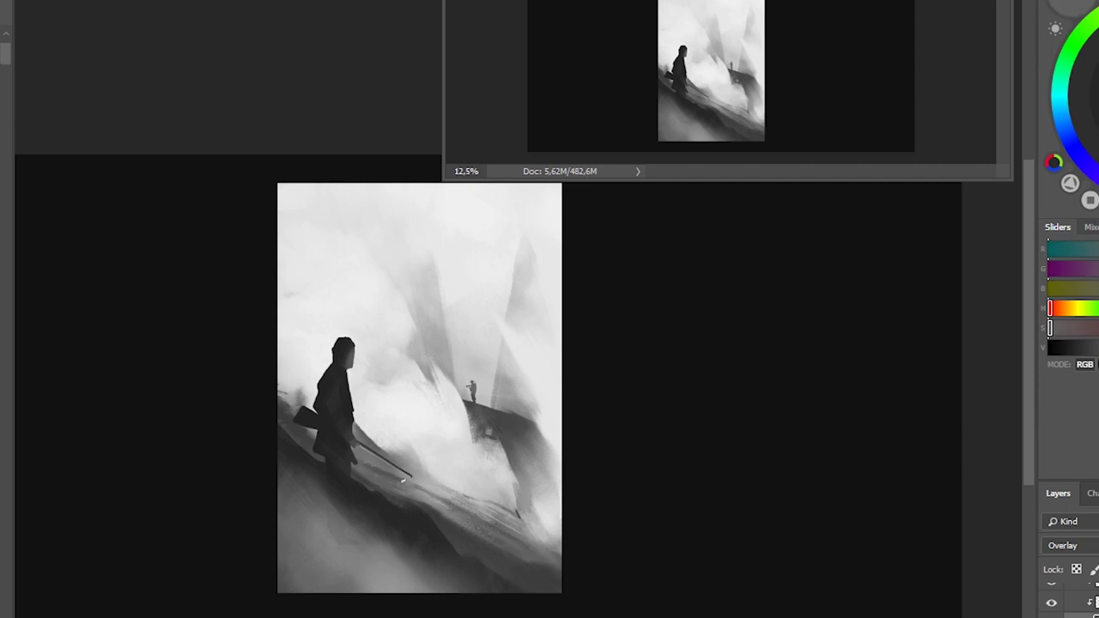
left_click(447, 484, "alt")
scroll(466, 514, "up", 1)
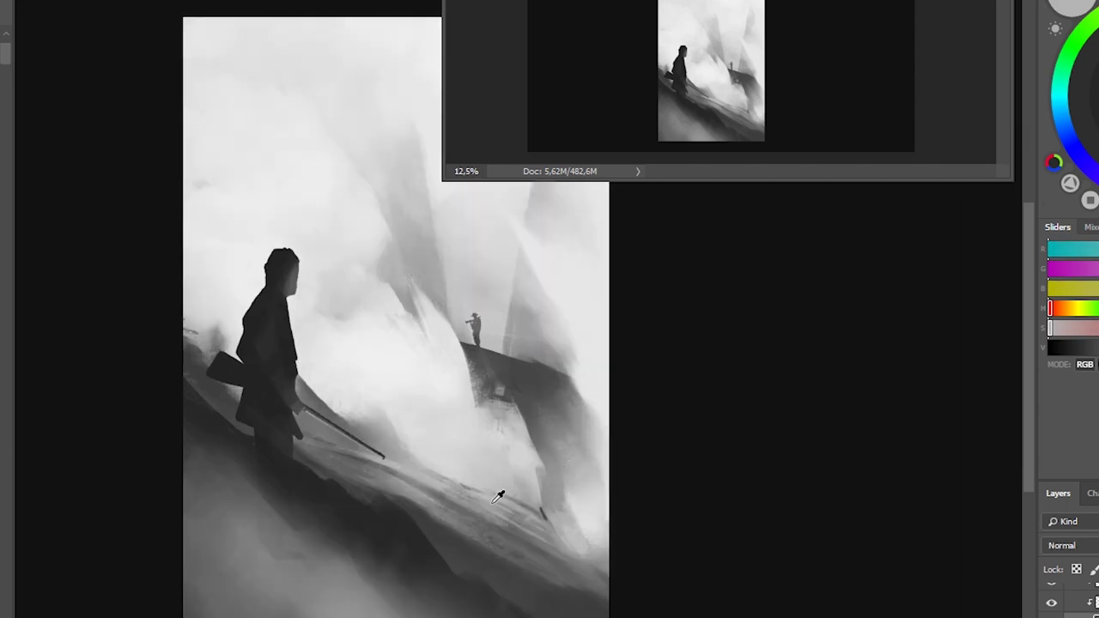
Lasso and fill two patches along the misty slope in front of the rifleman.
key("l")
mouse_move(398, 448)
left_mouse_down()
mouse_move(546, 518)
mouse_move(397, 476)
mouse_move(536, 504)
mouse_move(394, 439)
left_mouse_up()
key("ctrl+d")
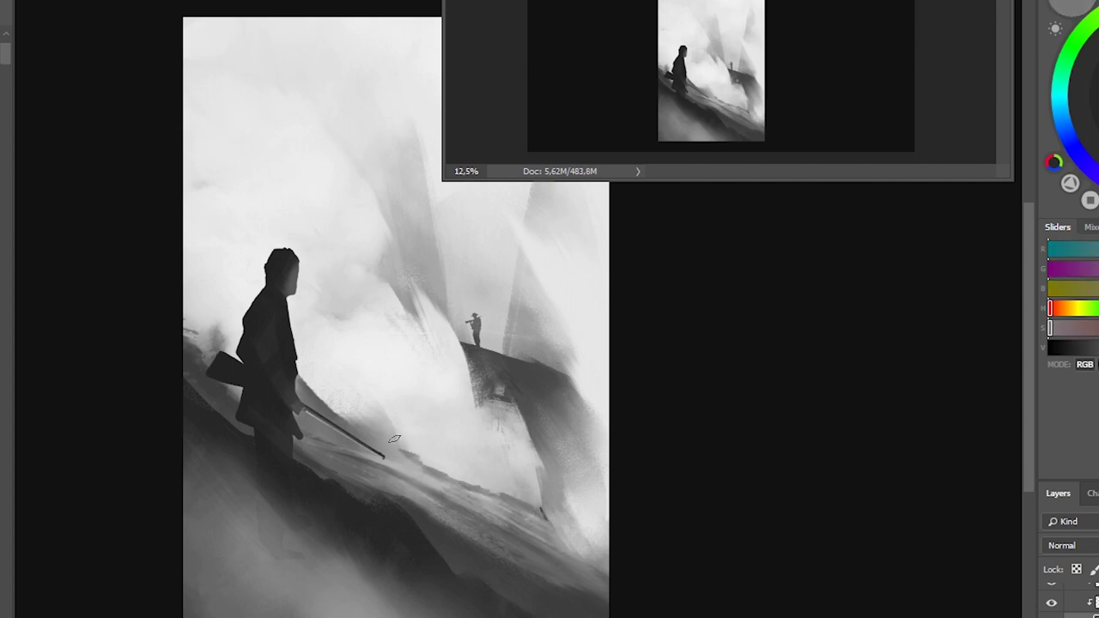
left_click_drag(439, 486, 428, 470)
key("ctrl+d")
Sample a lighter grey and fill another slope patch with it, undoing a trial nudge.
left_click(515, 506, "alt")
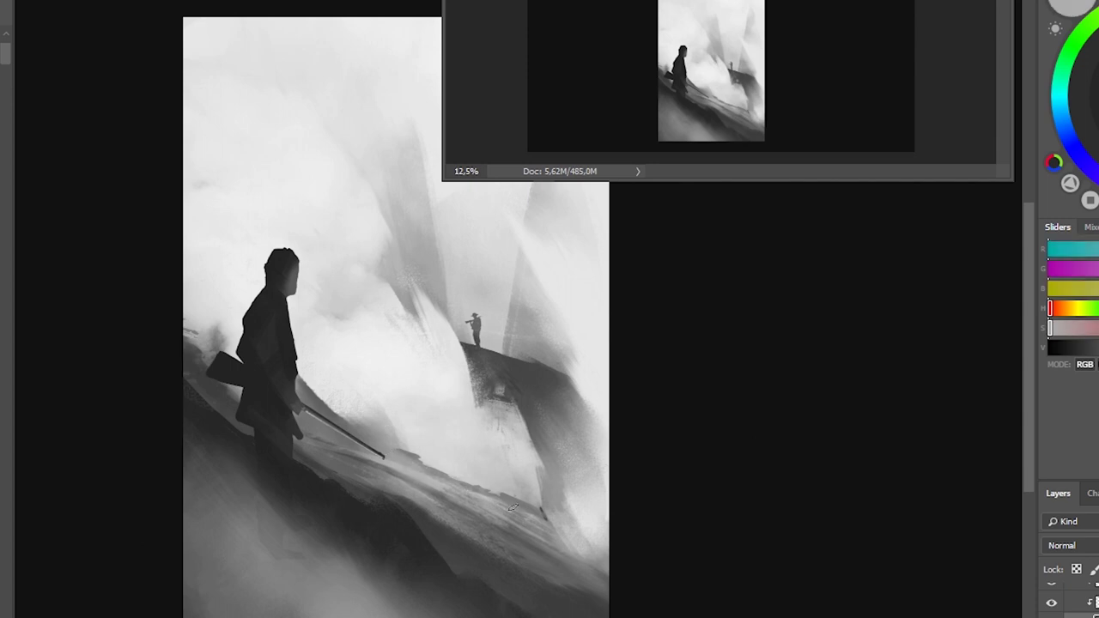
left_click(544, 488, "alt")
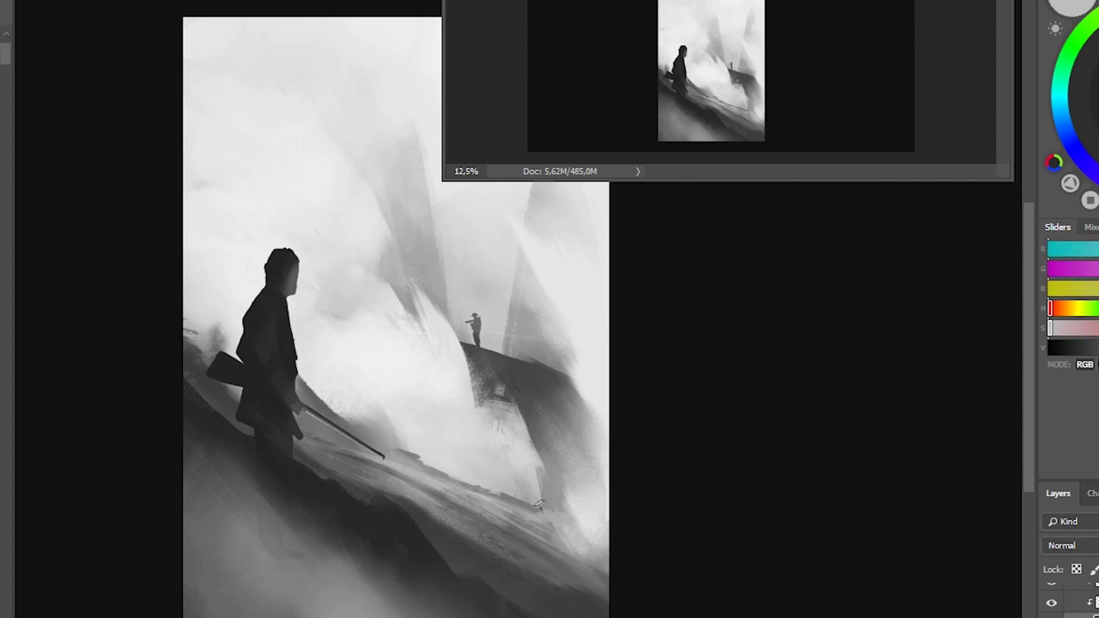
left_click(504, 480, "alt")
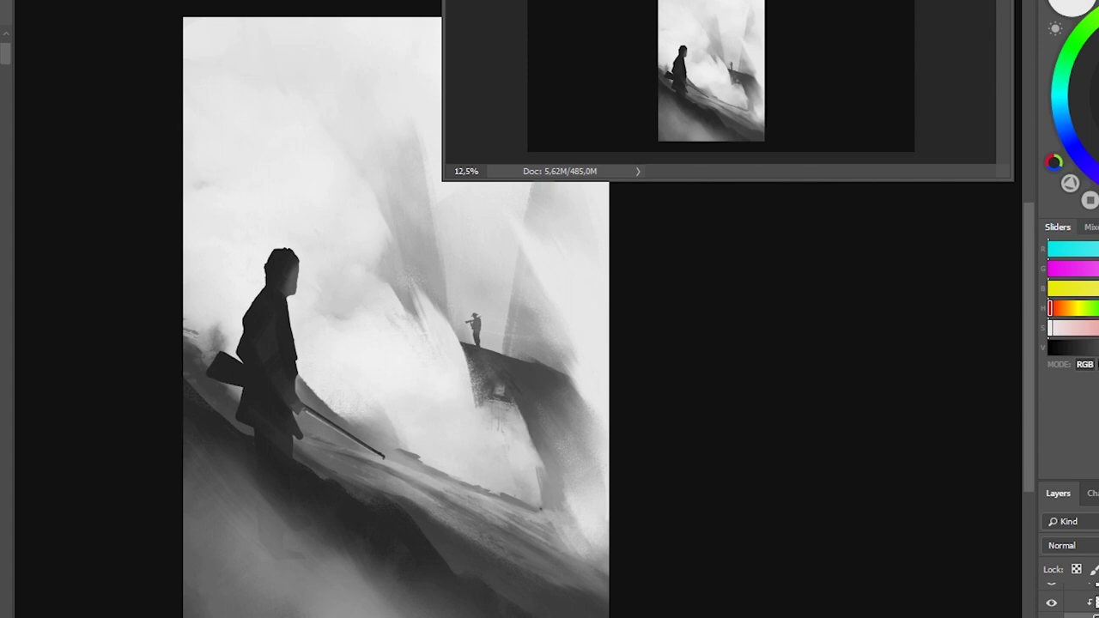
mouse_move(540, 505)
left_mouse_down()
mouse_move(515, 429)
mouse_move(543, 468)
mouse_move(524, 450)
mouse_move(535, 488)
mouse_move(527, 484)
mouse_move(515, 433)
mouse_move(532, 473)
mouse_move(555, 456)
mouse_move(530, 485)
left_mouse_up()
key("b")
key("ctrl+d")
key("v")
key("ctrl+alt+z")
key("ctrl+alt+z")
key("ctrl+d")
Flip the canvas to check, then brighten a small spot higher on the slope.
key("ctrl+shift+h")
key("b")
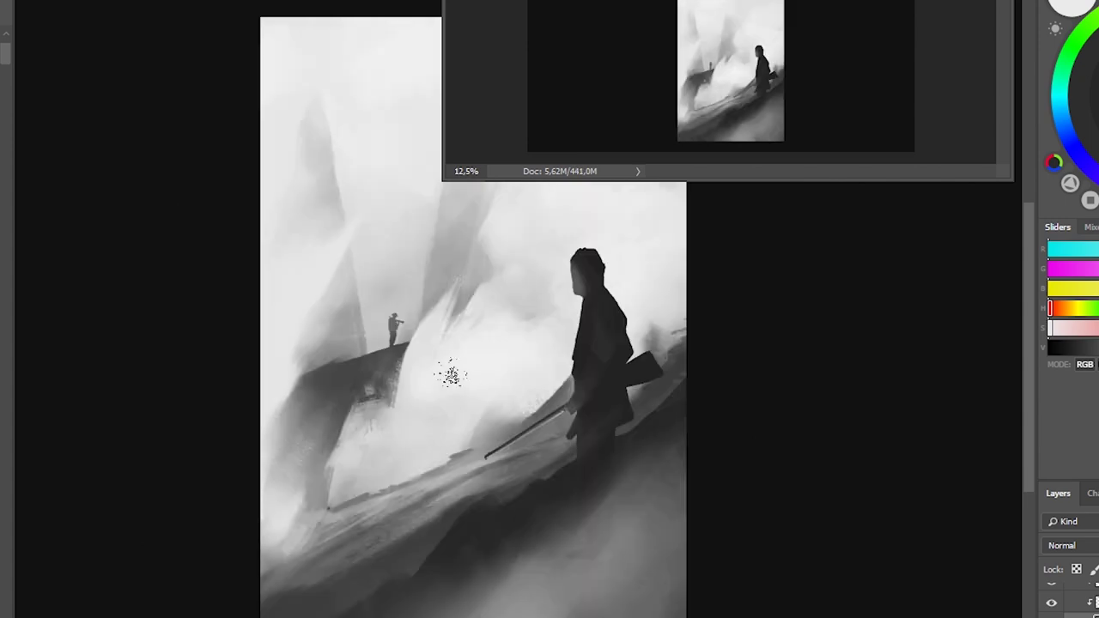
key("ctrl+shift+h")
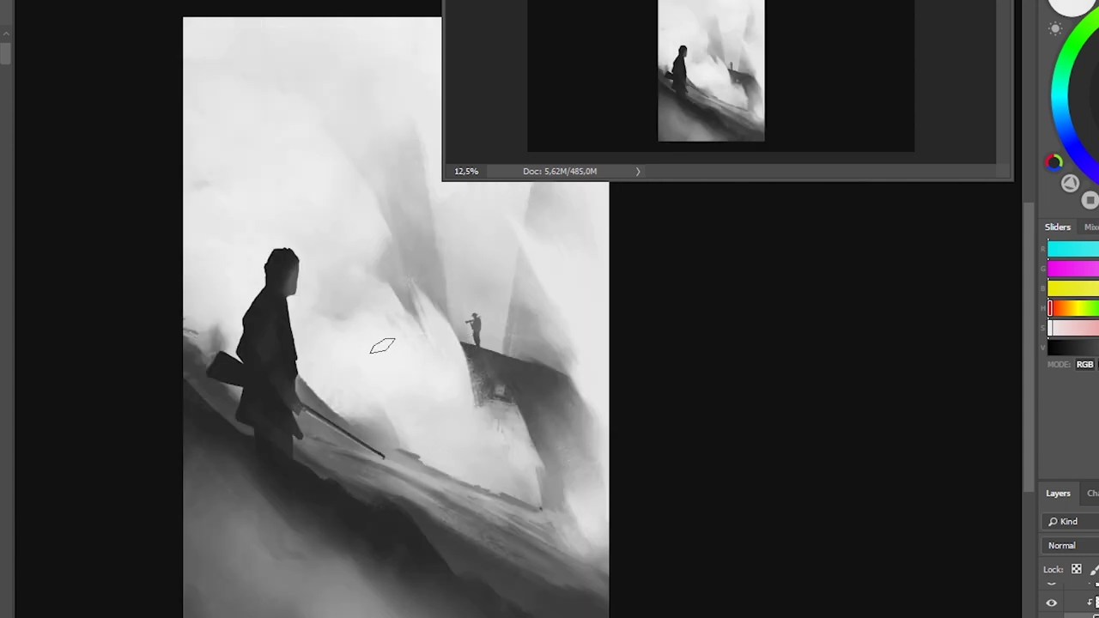
left_click_drag(503, 452, 492, 422)
left_click_drag(13, 50, 11, 96)
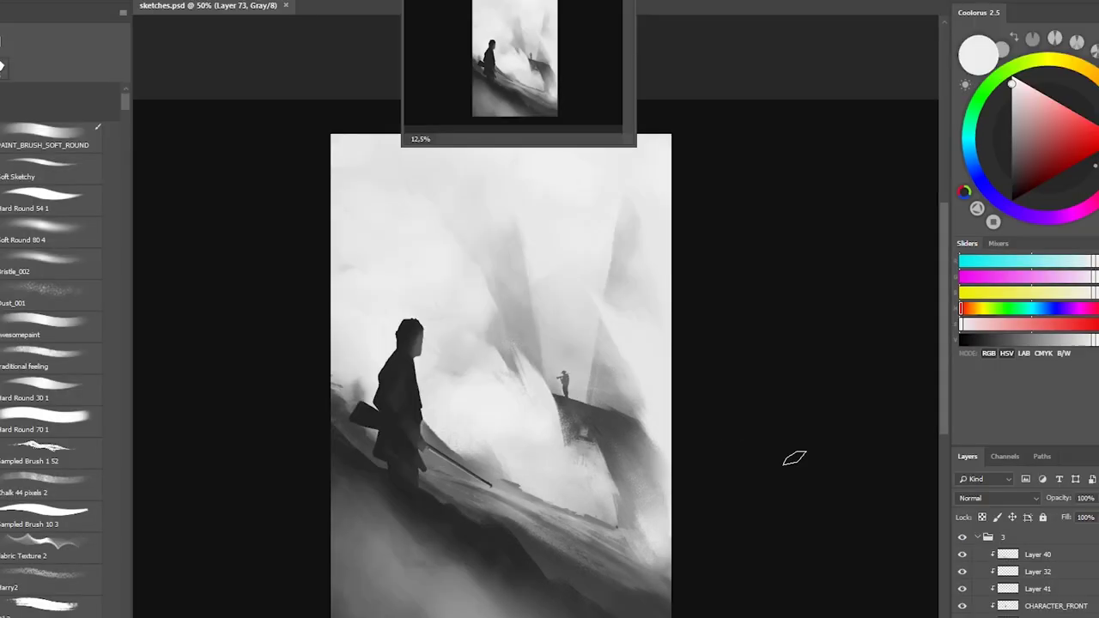
Adjust CHARACTER_FRONT levels, add a new layer, and paint a black wide-brimmed hat.
left_click(1009, 605)
key("ctrl+l")
left_click(86, 104)
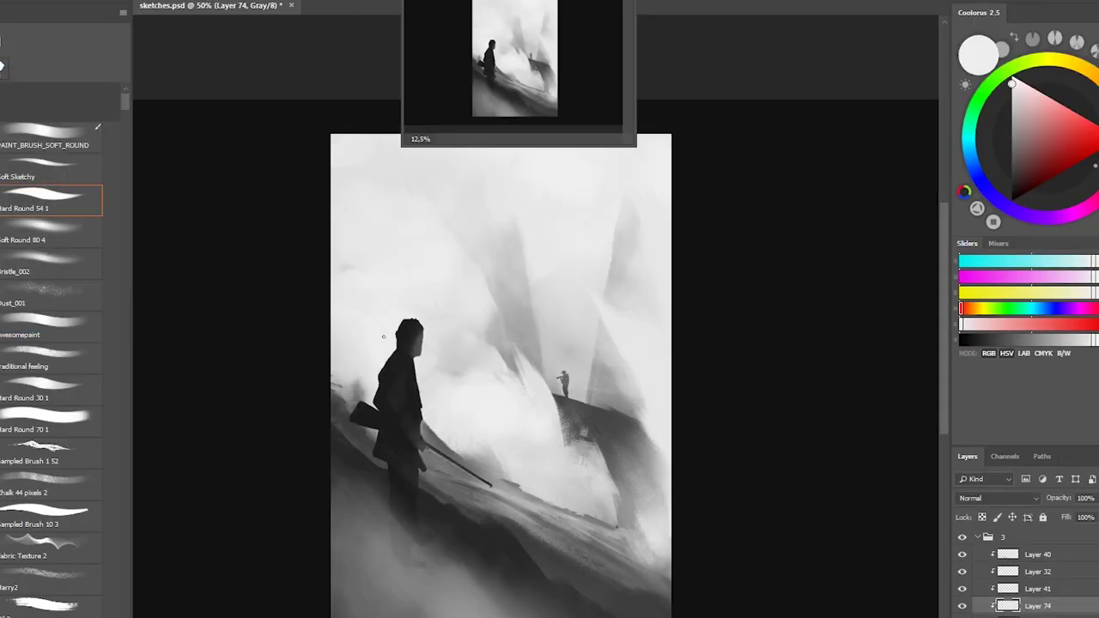
key("ctrl+alt+shift+n")
key("d")
mouse_move(388, 345)
left_mouse_down()
mouse_move(436, 316)
mouse_move(414, 316)
left_mouse_up()
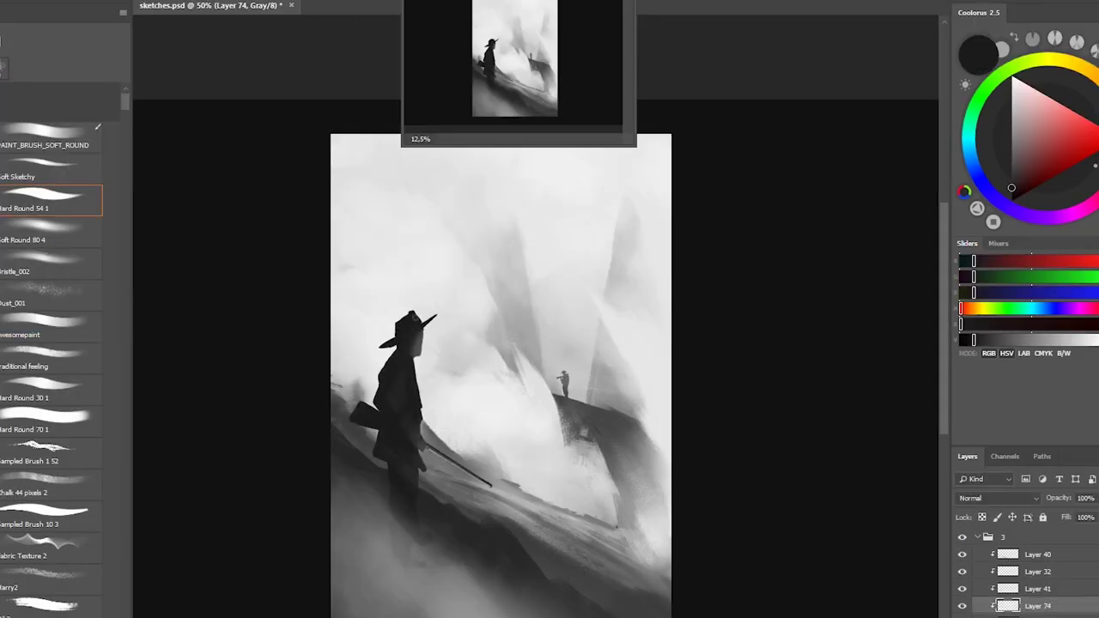
Zoom in to 100% on the figure and paint a dark cigarette at his mouth.
key("h")
key("ctrl+plus")
key("h")
key("ctrl+plus")
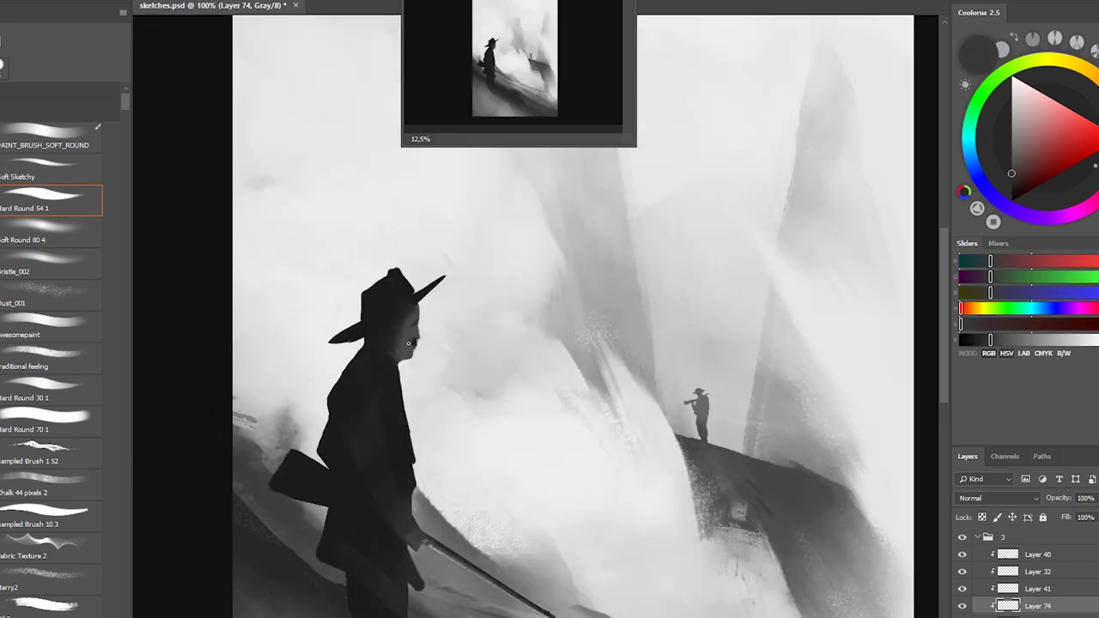
key("h")
left_click(672, 301, "alt")
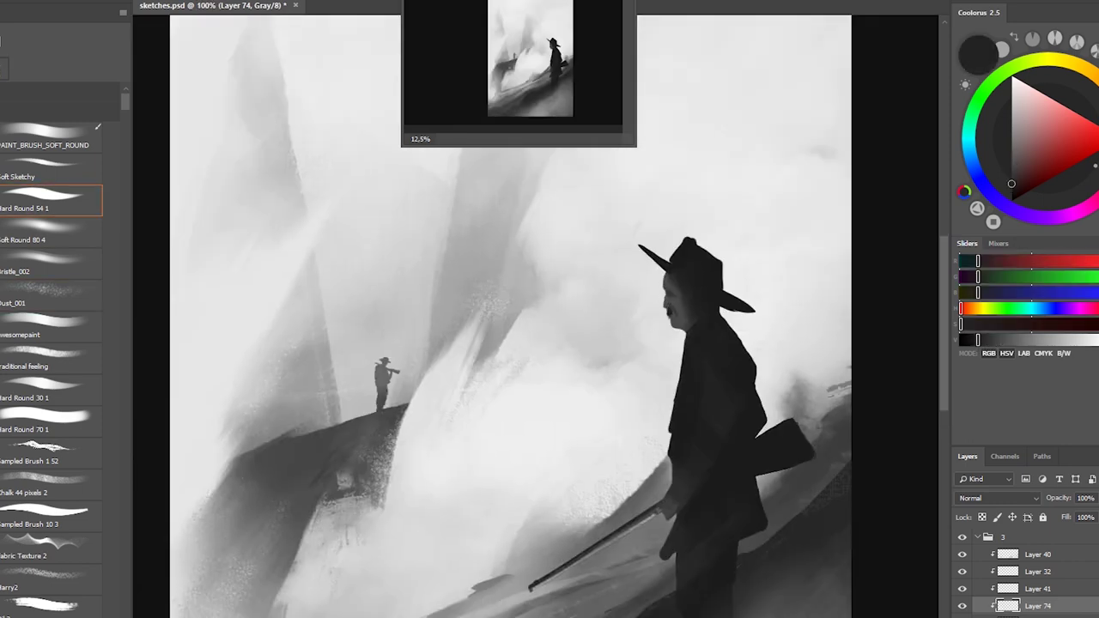
key("period")
left_click_drag(669, 318, 641, 333)
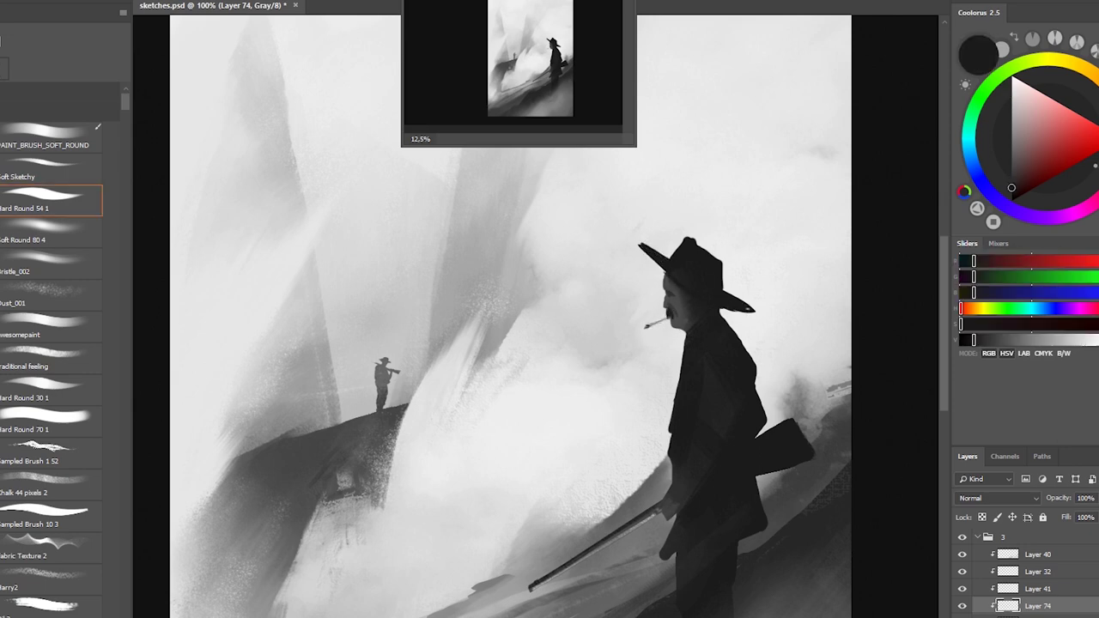
Refine the hat's crown outline, shorten the left brim and retouch the right edge.
key("x")
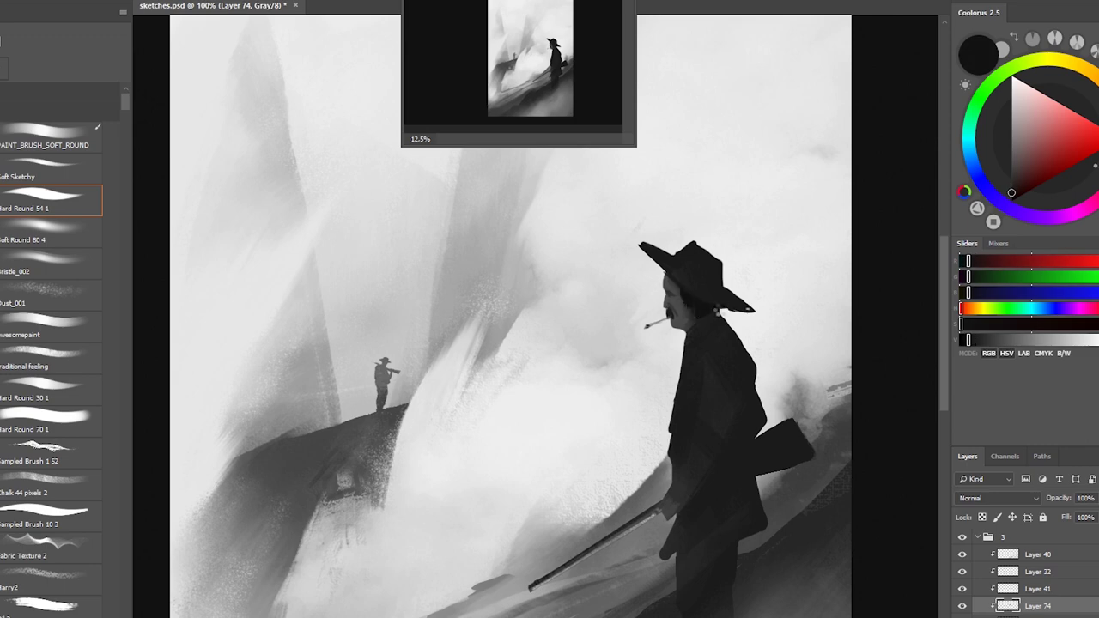
key("h")
key("x")
left_click_drag(444, 245, 455, 274)
left_click_drag(473, 230, 496, 240)
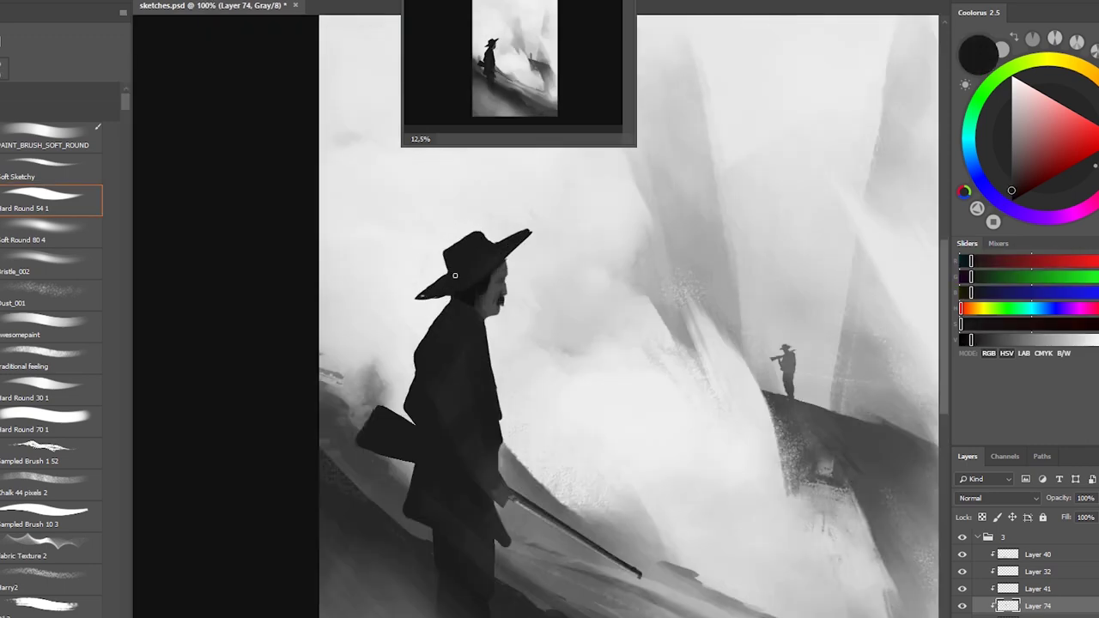
left_click_drag(417, 297, 445, 271)
left_click_drag(518, 241, 498, 229)
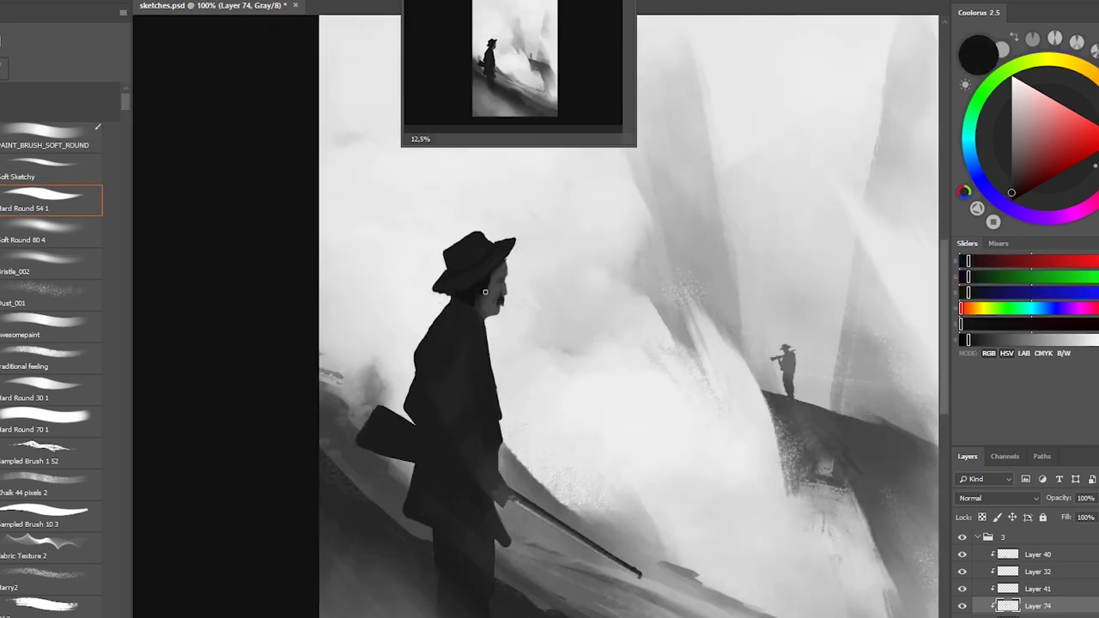
Sample a lighter grey, select the area around the neck and free-transform it.
left_click(486, 294, "alt")
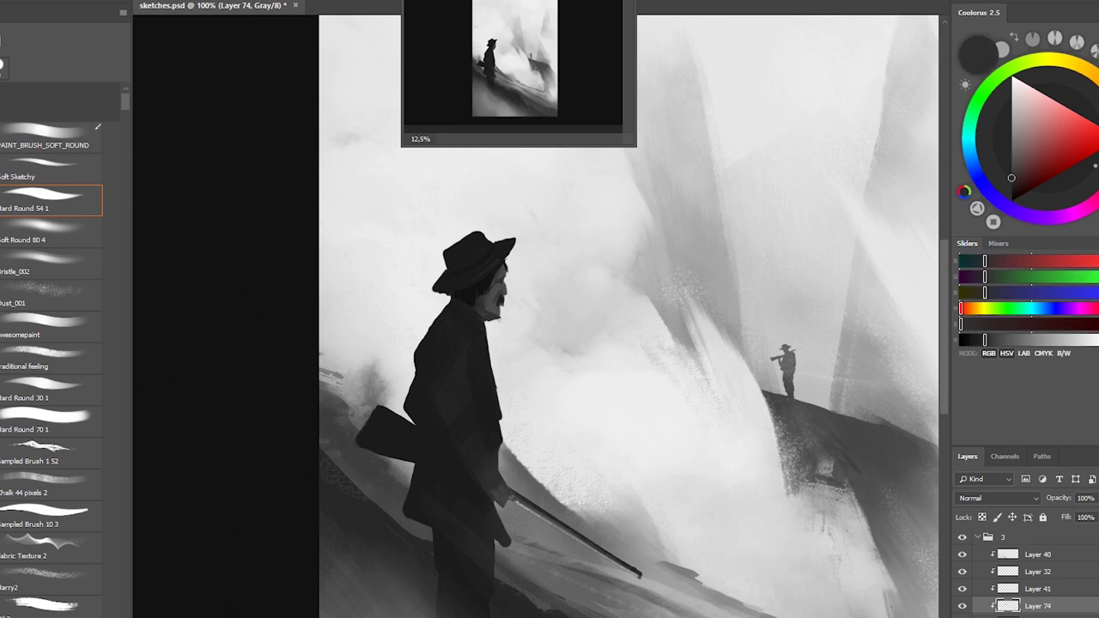
key("h")
key("ctrl+plus")
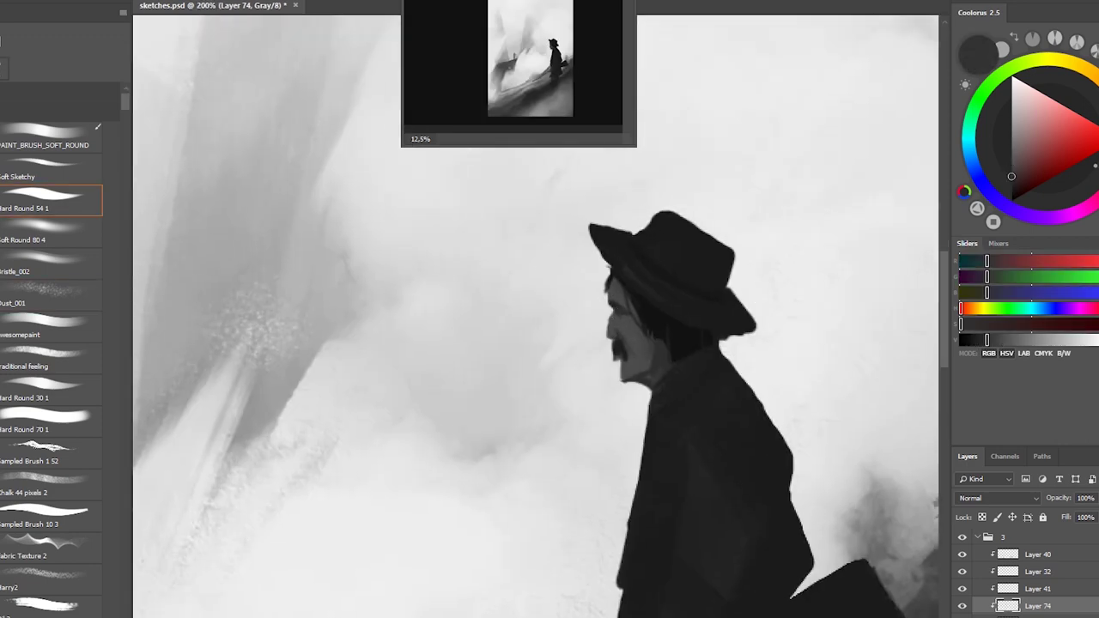
key("ctrl+minus")
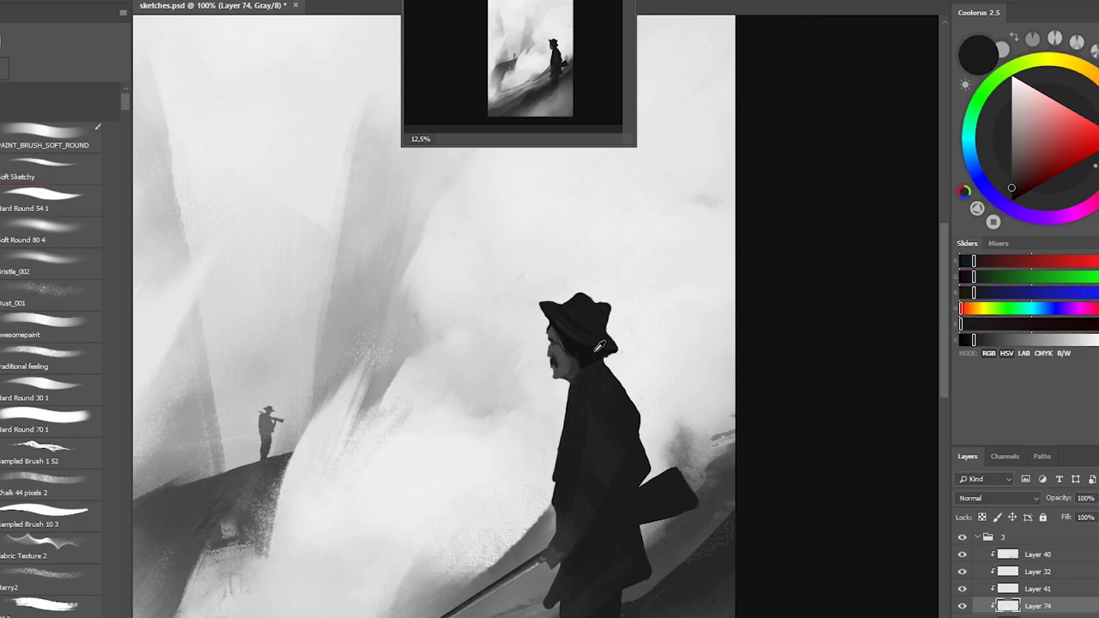
left_click(589, 369)
scroll(52, 344, "up", 4)
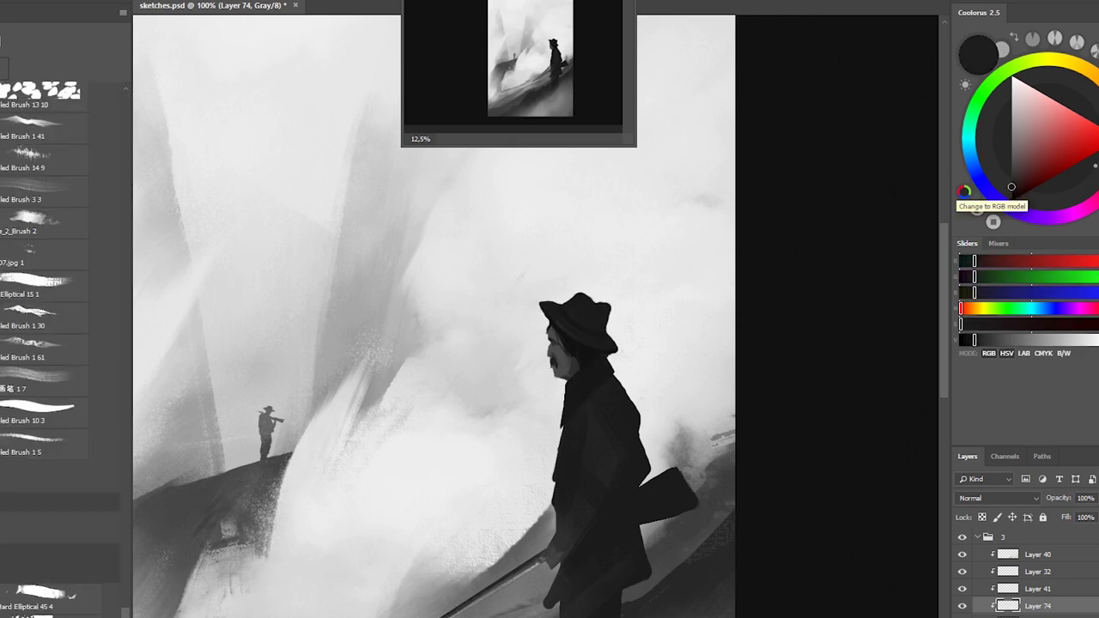
scroll(567, 377, "down", 1)
scroll(564, 396, "up", 2)
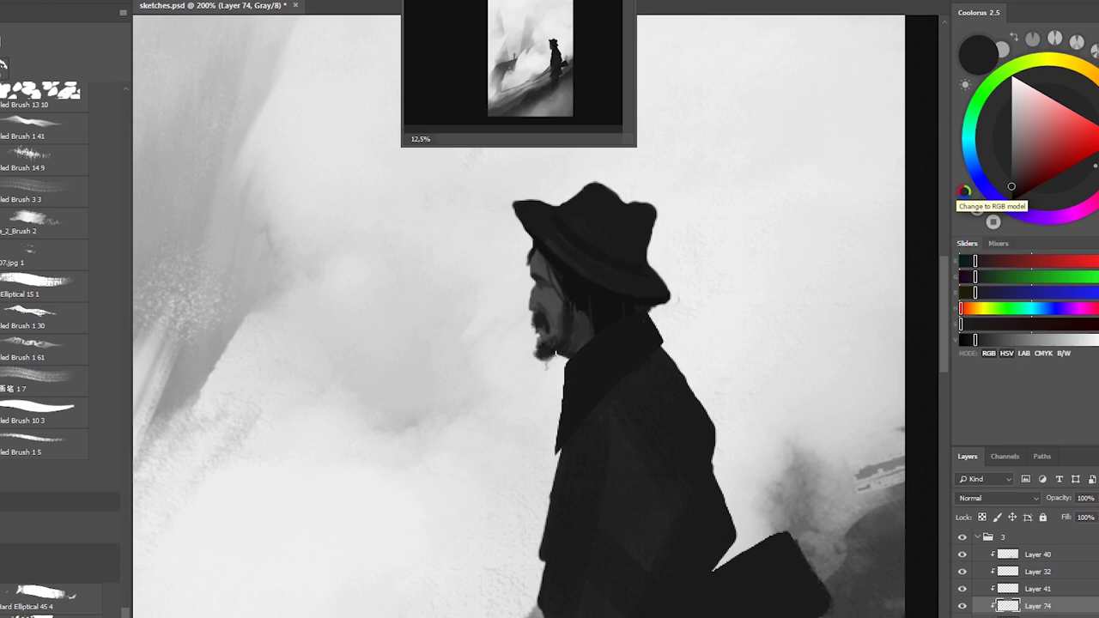
scroll(522, 277, "down", 1)
scroll(522, 277, "up", 1)
key("ctrl+t")
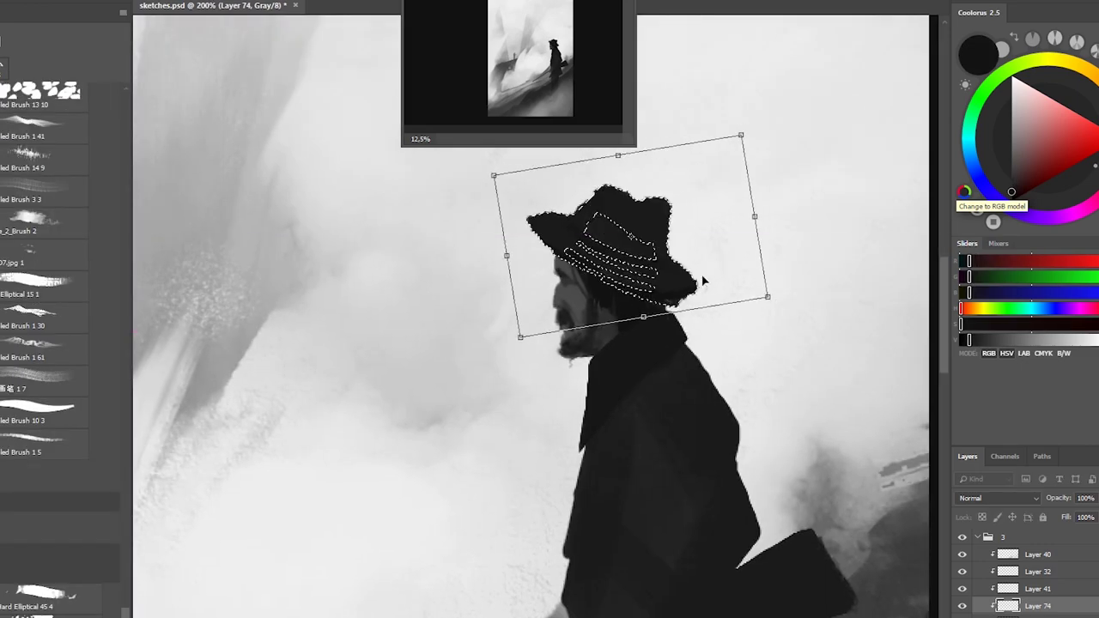
key("Return")
scroll(360, 513, "down", 3)
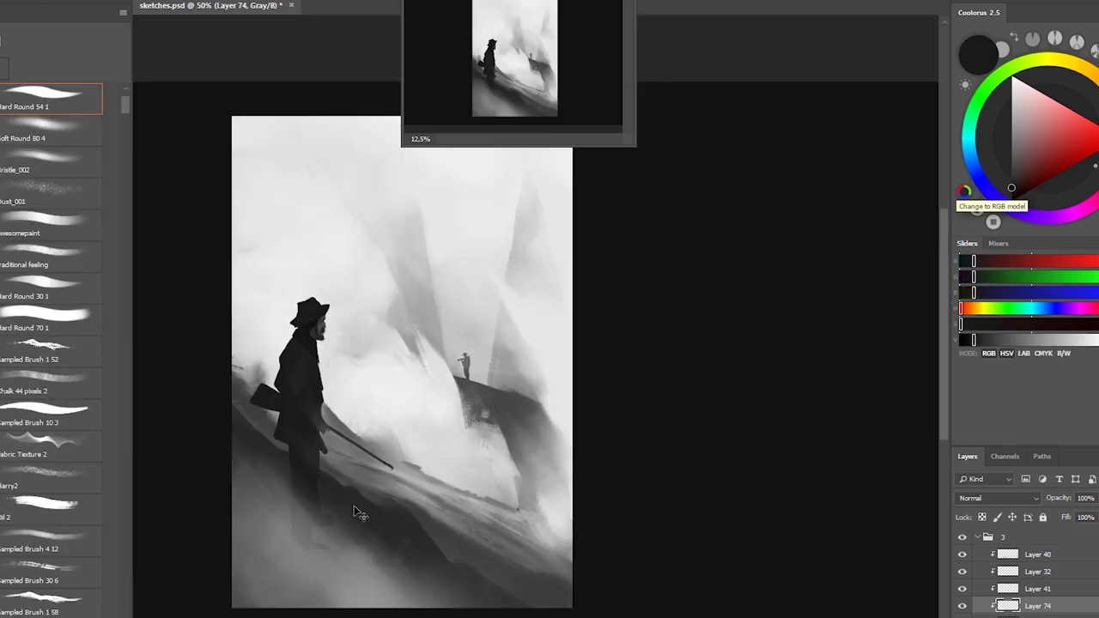
scroll(360, 513, "up", 2)
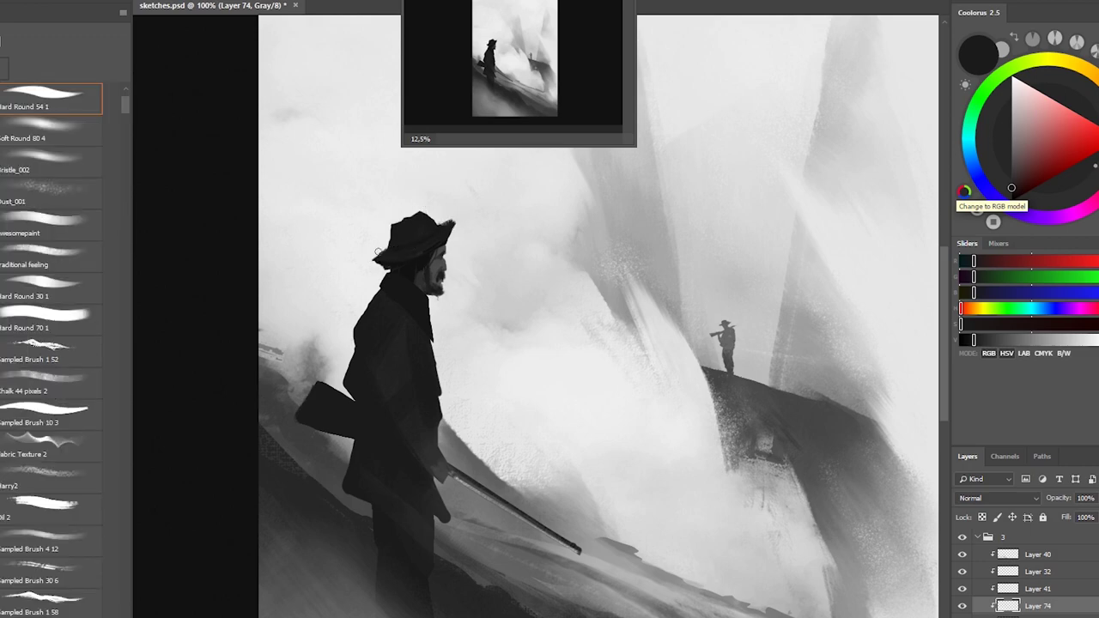
Review the composition mirrored and at full view, then sample a grey tone.
key("h")
key("ctrl+minus")
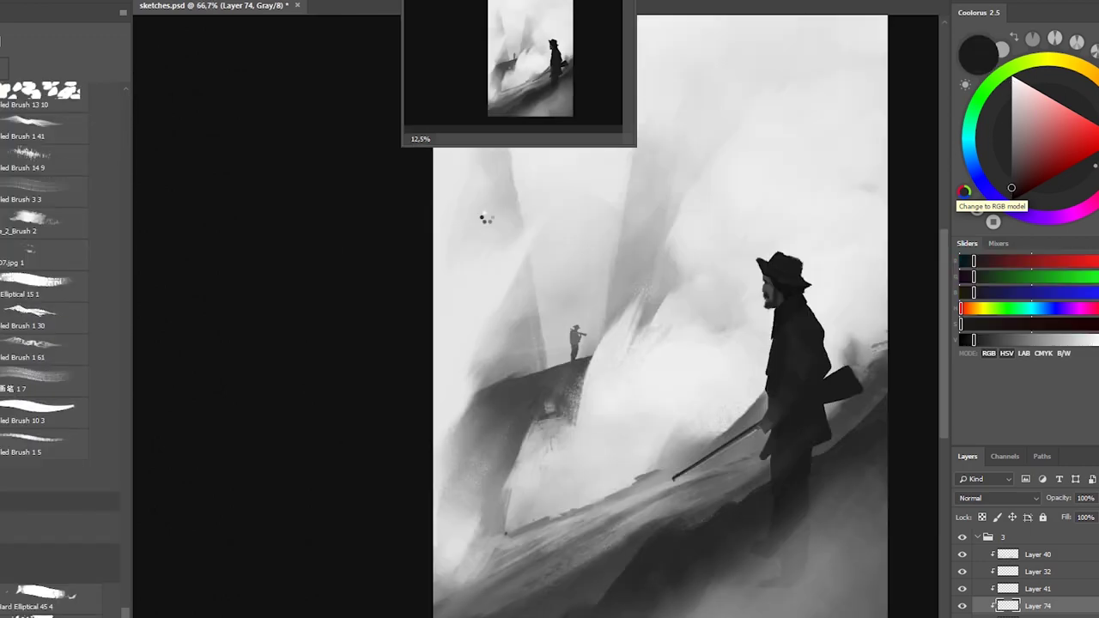
key("h")
key("ctrl+plus")
key("ctrl+plus")
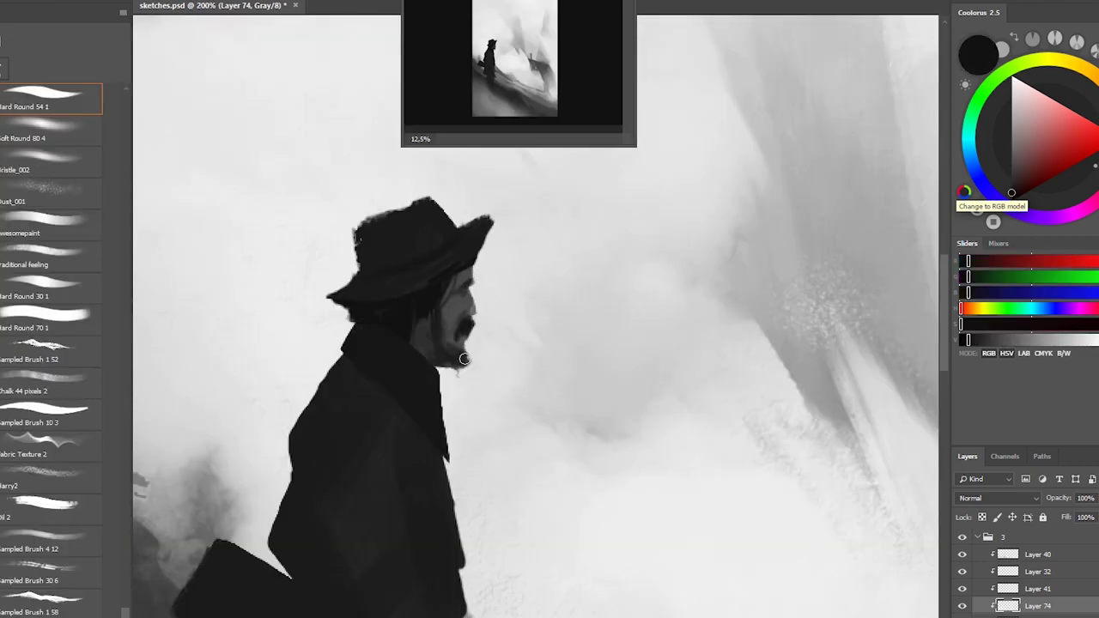
key("ctrl+0")
key("ctrl+1")
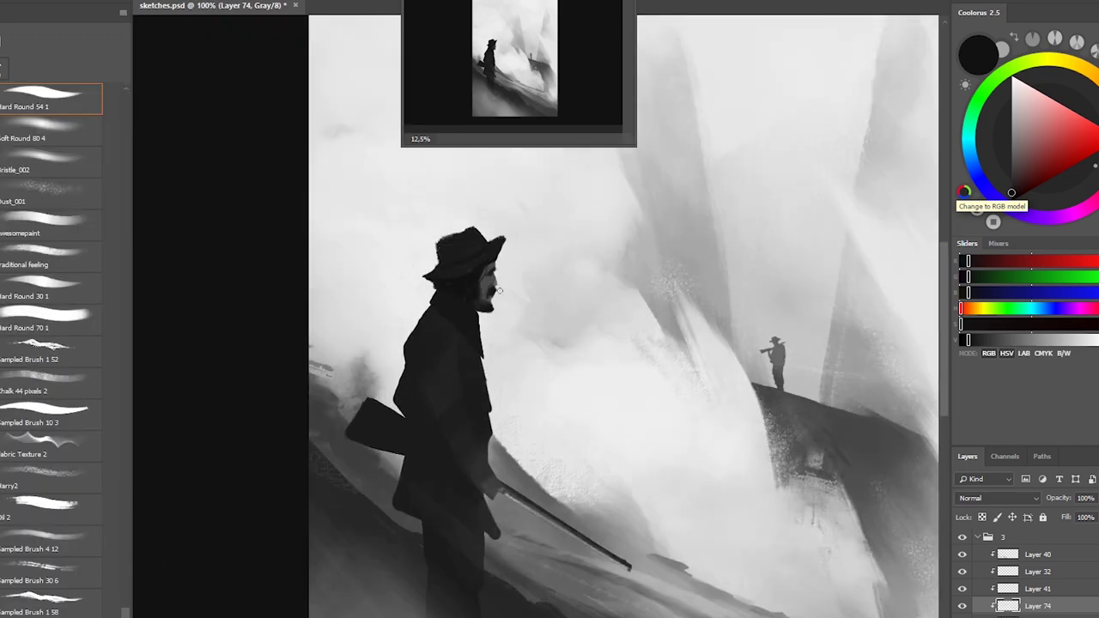
scroll(446, 240, "down", 2)
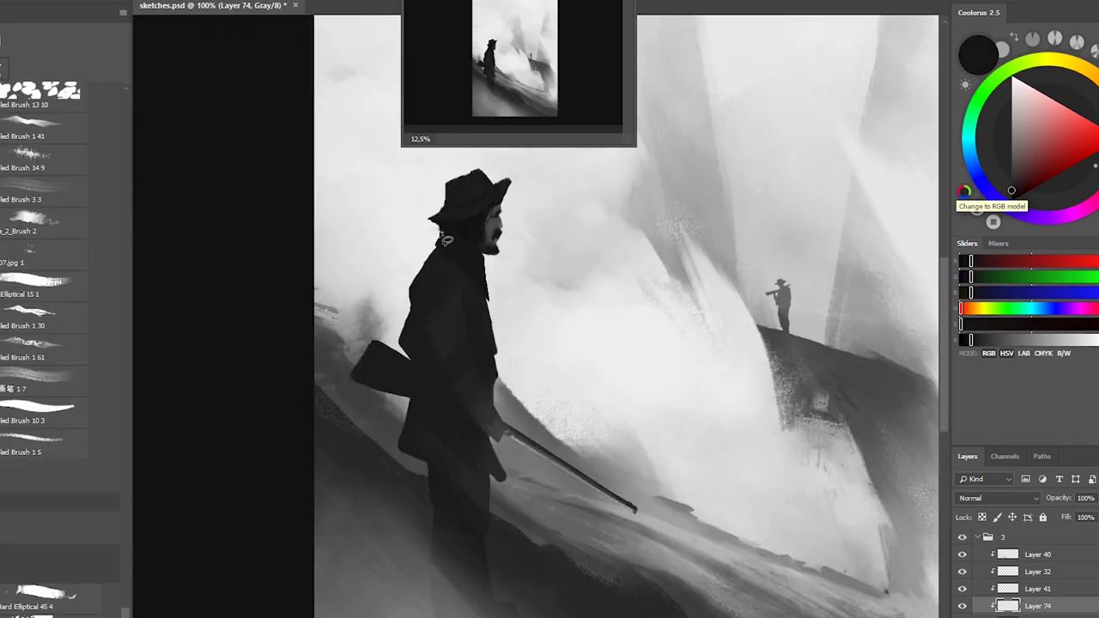
left_click(412, 270, "alt")
scroll(492, 276, "down", 1)
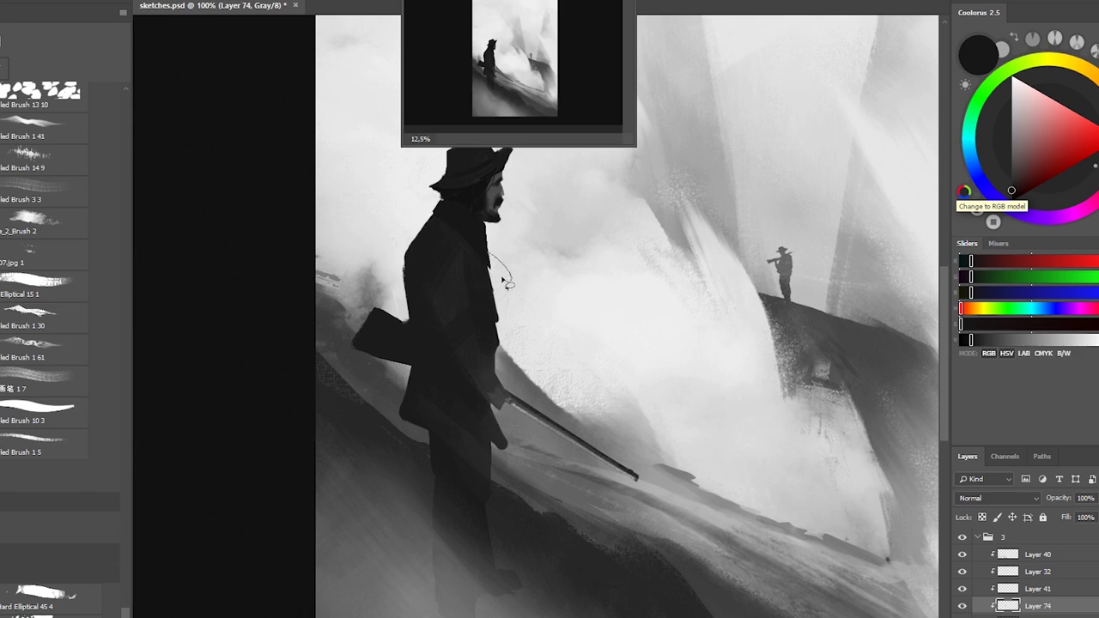
scroll(531, 326, "up", 1)
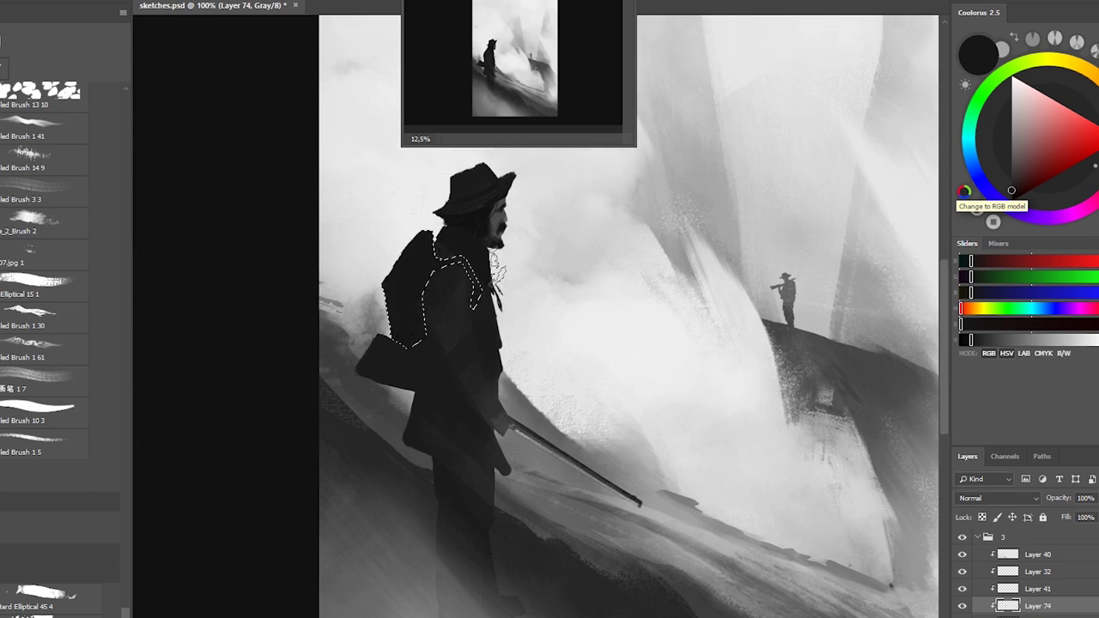
Fill the rifle selection with a dark tone and deselect it.
key("ctrl+shift+h")
scroll(653, 239, "up", 3)
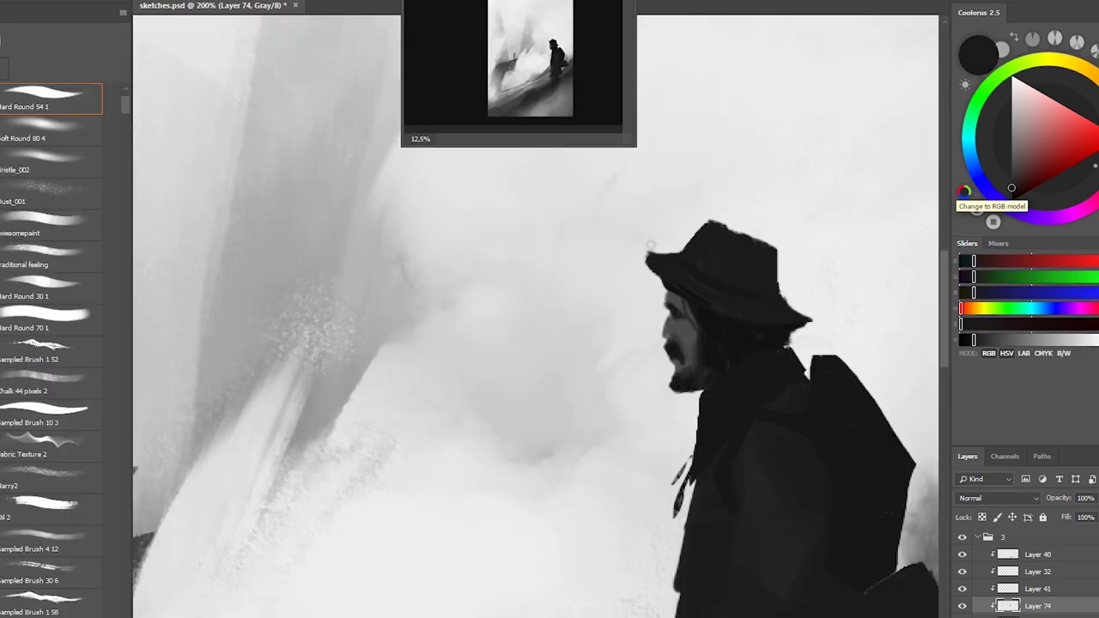
scroll(71, 594, "down", 5)
scroll(777, 316, "down", 3)
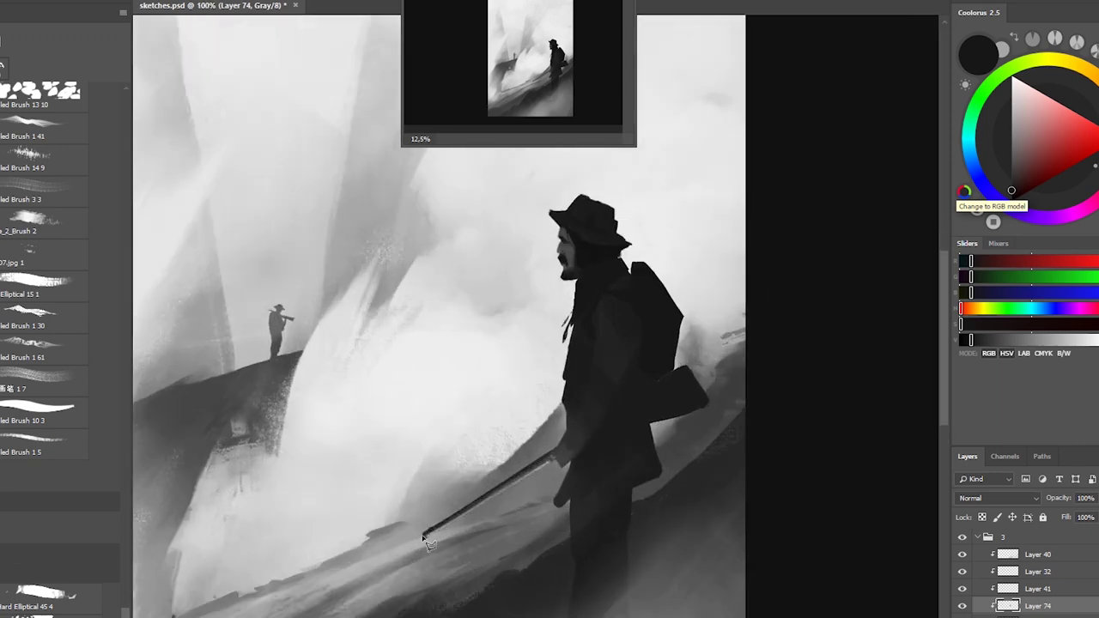
key("alt+BackSpace")
key("ctrl+d")
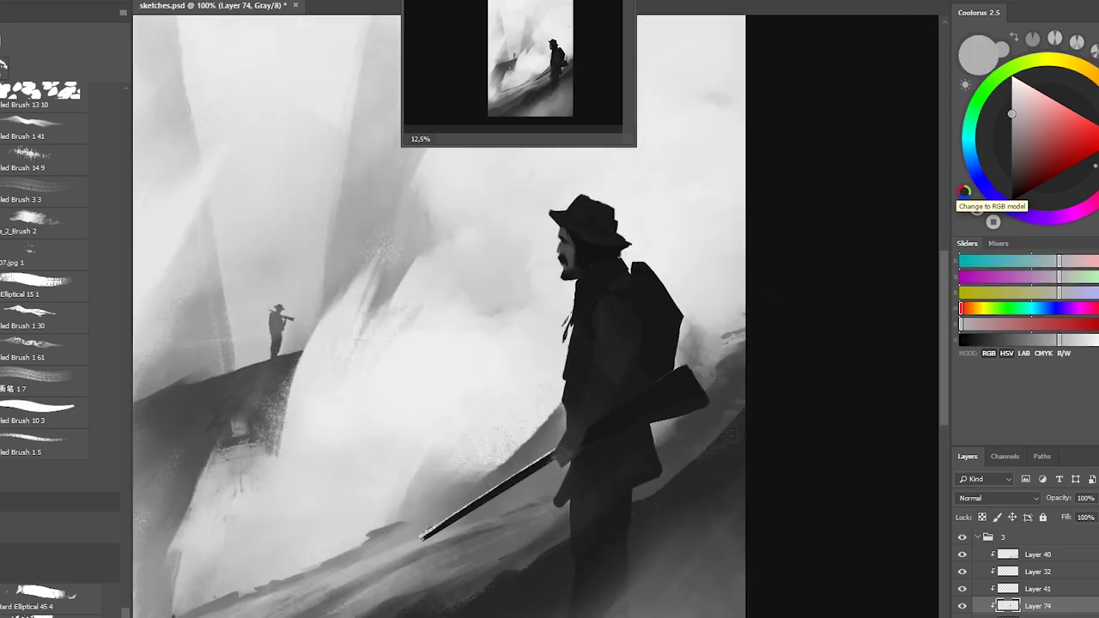
Sample lighter and darker greys around the face and reset the paint colour to black.
scroll(558, 266, "up", 3)
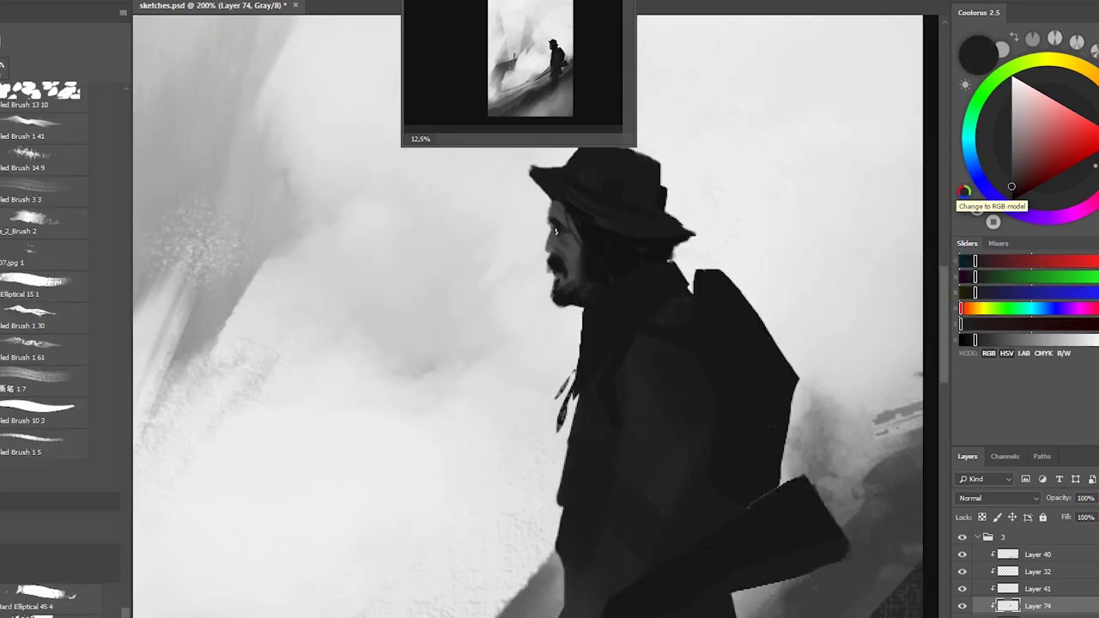
left_click(548, 199, "alt")
key("shift+comma")
left_click(538, 252, "alt")
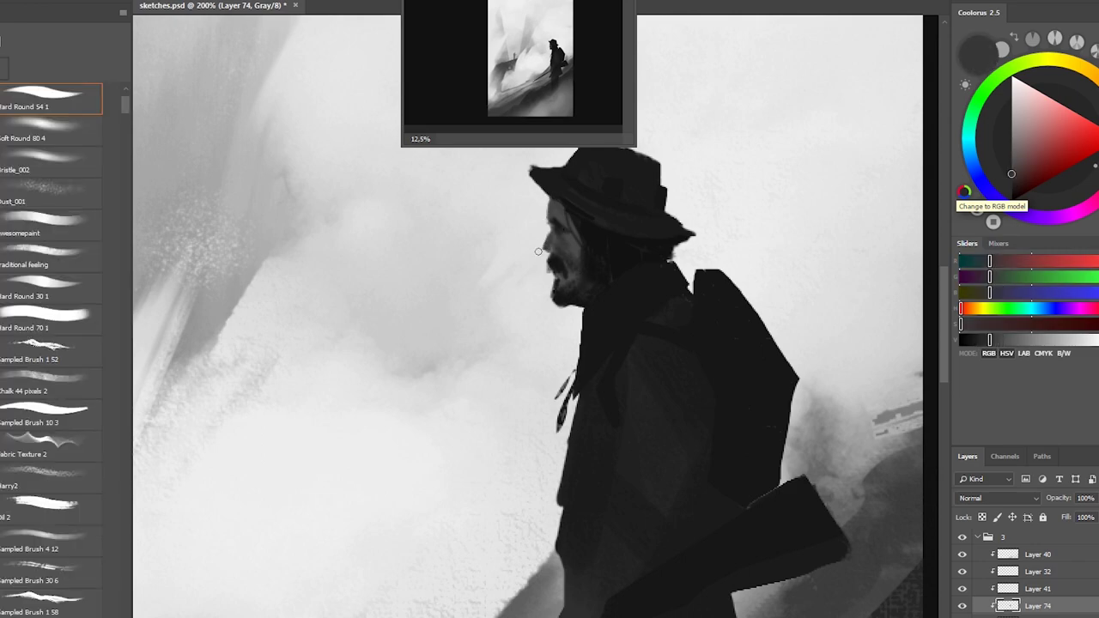
key("shift+period")
key("d")
mouse_move(559, 221)
left_mouse_down()
mouse_move(564, 287)
mouse_move(302, 222)
mouse_move(515, 349)
left_mouse_up()
key("h")
Repaint the round hat into a tall pointed cap with the Hard Round brush.
key("shift+comma")
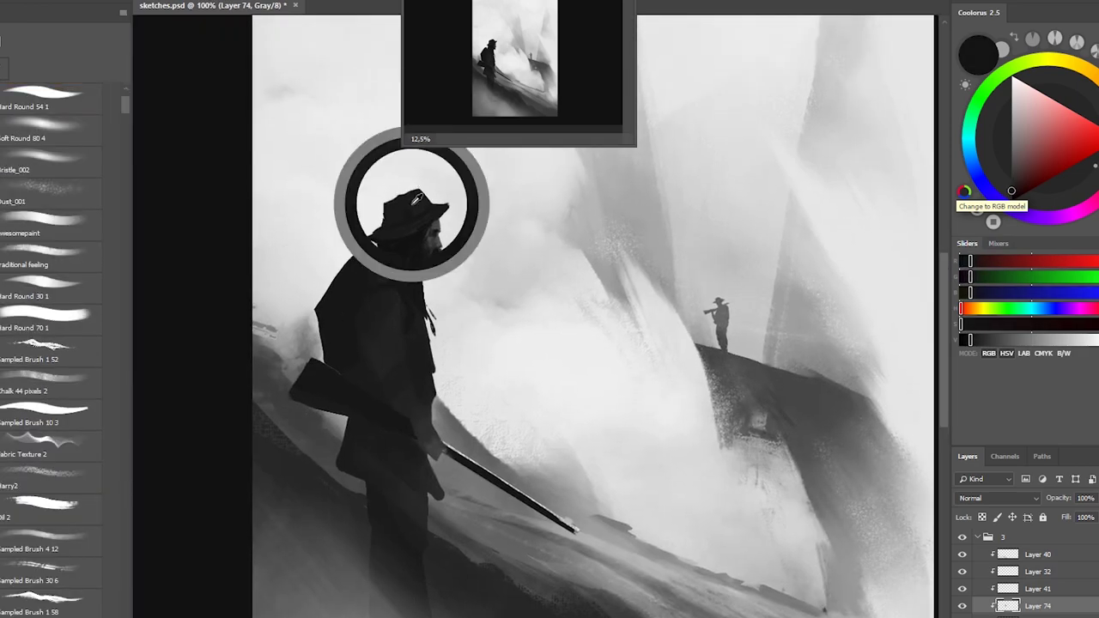
mouse_move(391, 215)
left_mouse_down()
mouse_move(406, 163)
mouse_move(366, 223)
mouse_move(398, 201)
left_mouse_up()
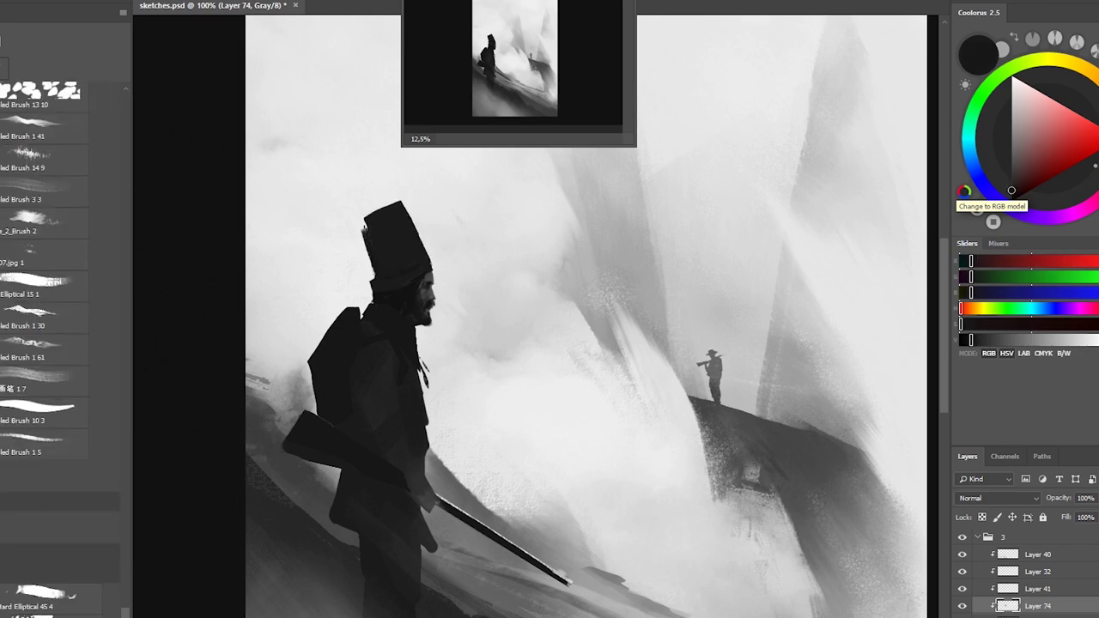
key("ctrl+shift+h")
scroll(702, 224, "up", 1)
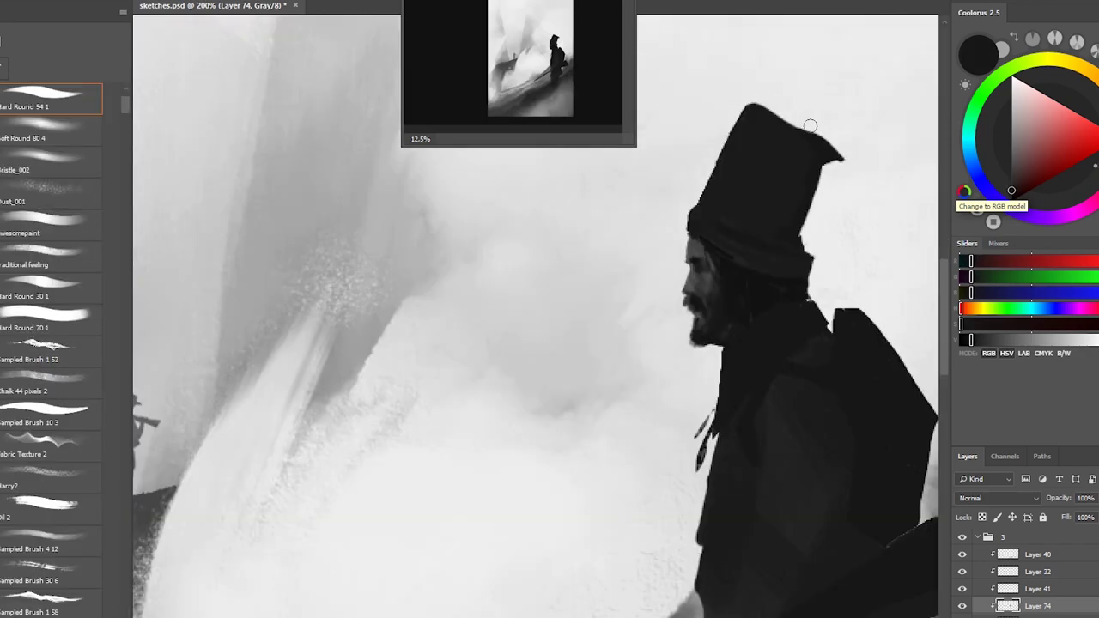
mouse_move(809, 125)
left_mouse_down()
mouse_move(738, 206)
mouse_move(628, 208)
left_mouse_up()
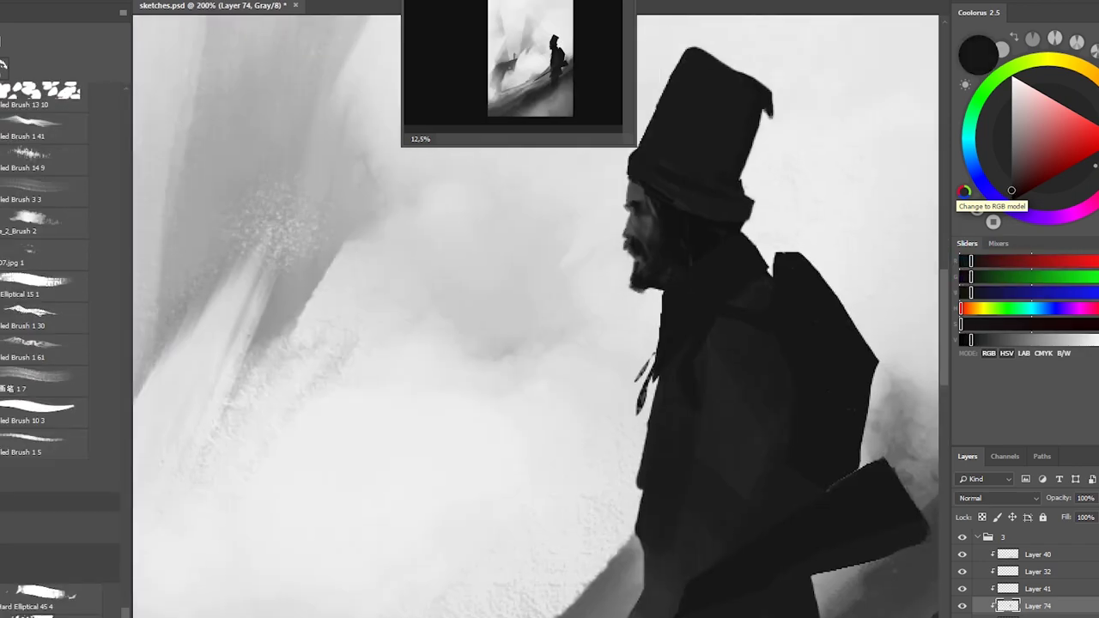
left_click_drag(653, 258, 658, 311)
key("ctrl+d")
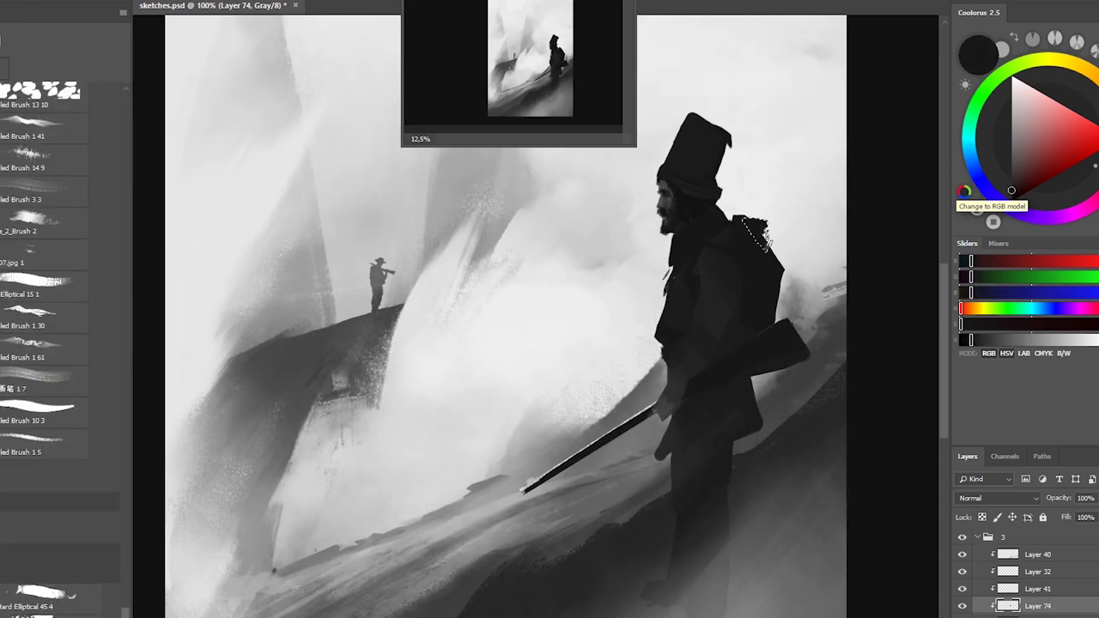
key("b")
mouse_move(645, 340)
left_mouse_down()
mouse_move(650, 304)
mouse_move(605, 319)
mouse_move(696, 312)
left_mouse_up()
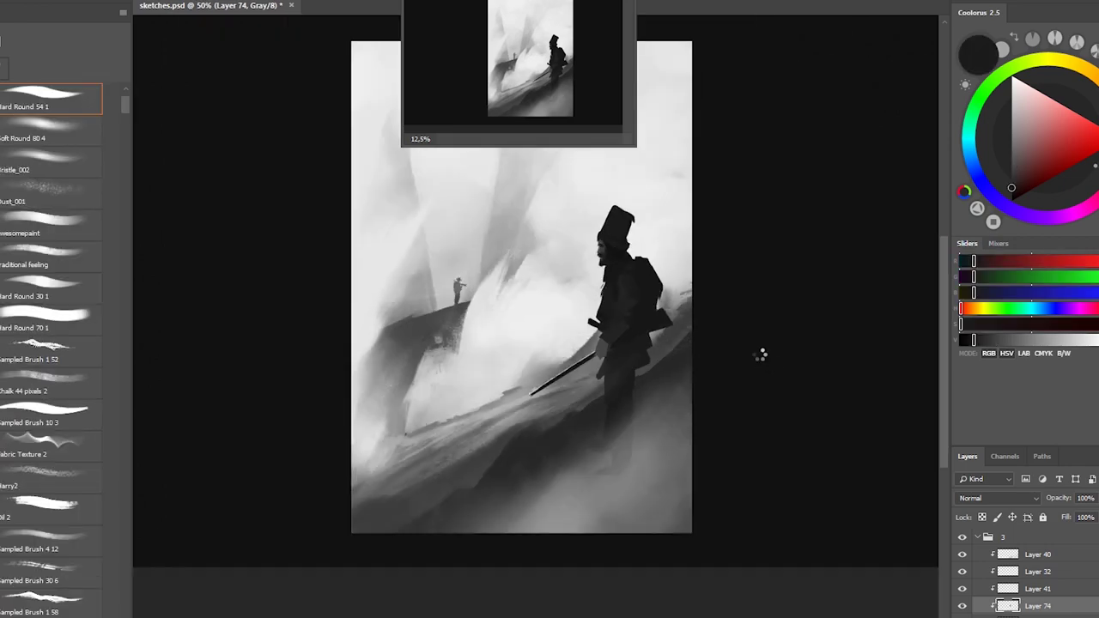
Mirror the painting, select the area around the hat, then drop the selection.
key("ctrl+shift+h")
left_click_drag(405, 292, 320, 253)
key("ctrl+d")
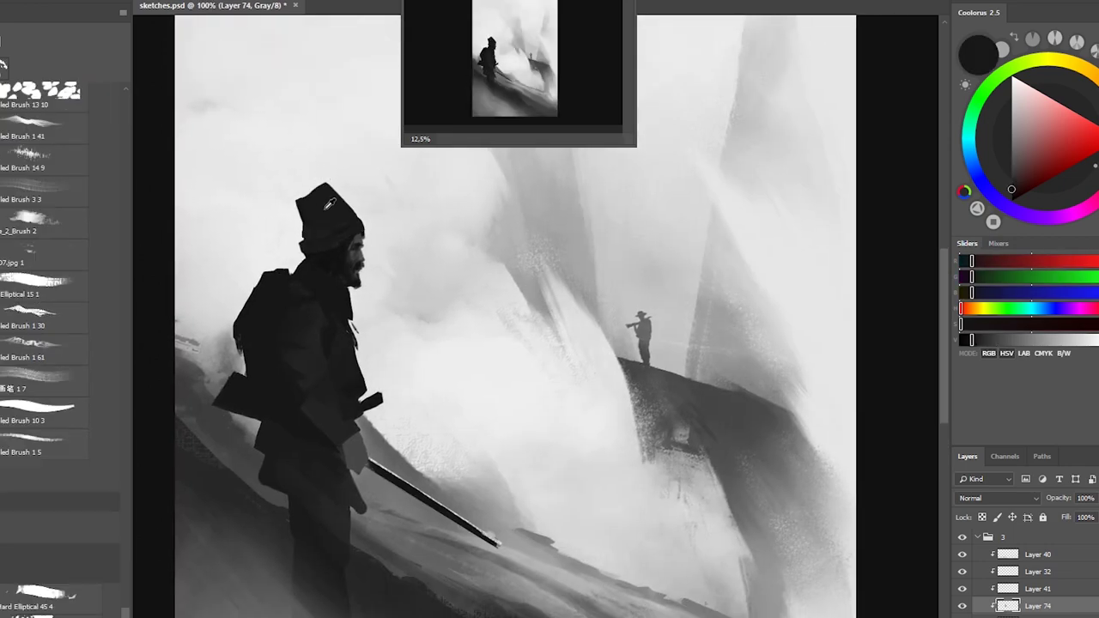
left_click_drag(346, 471, 353, 390)
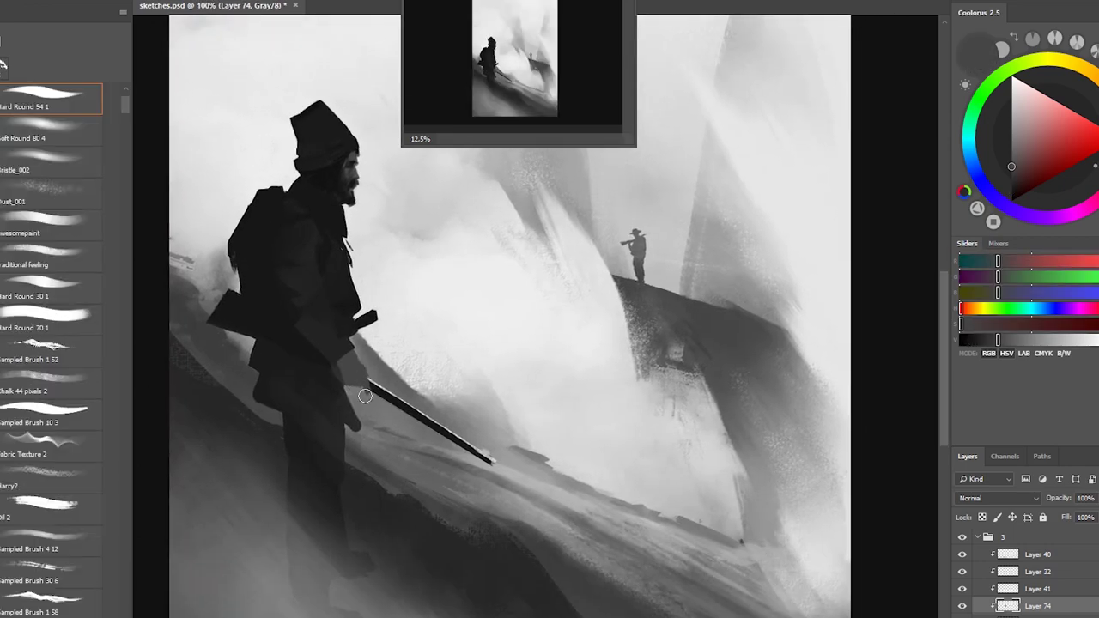
Sample dark and lighter greys near the hand and paint grey strokes on the legs.
left_click(319, 346, "alt")
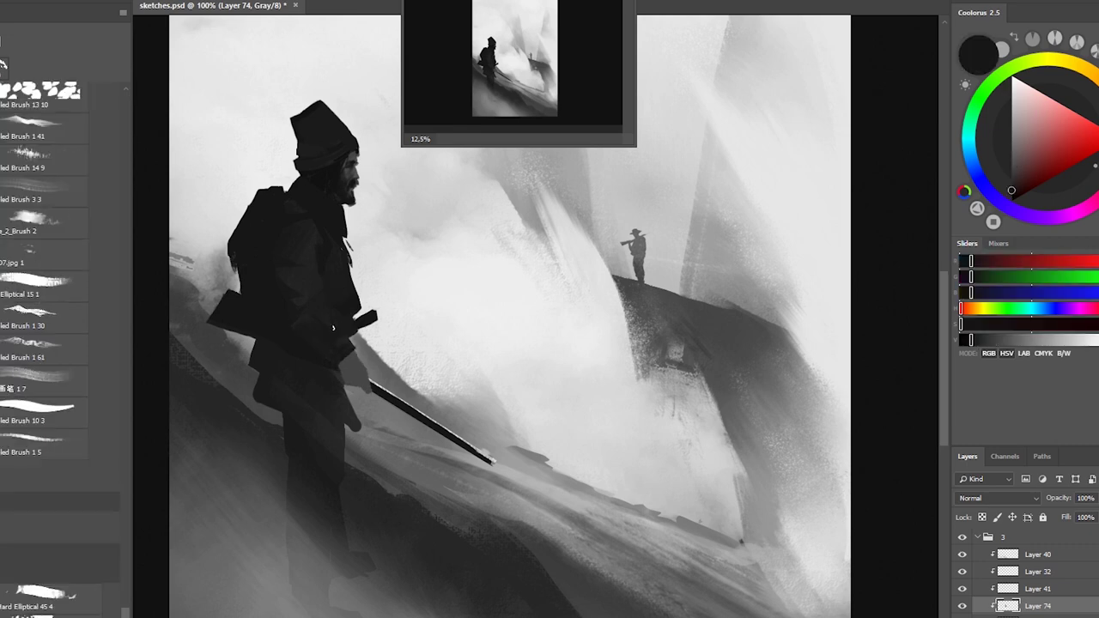
left_click(367, 390, "alt")
left_click(371, 378, "alt")
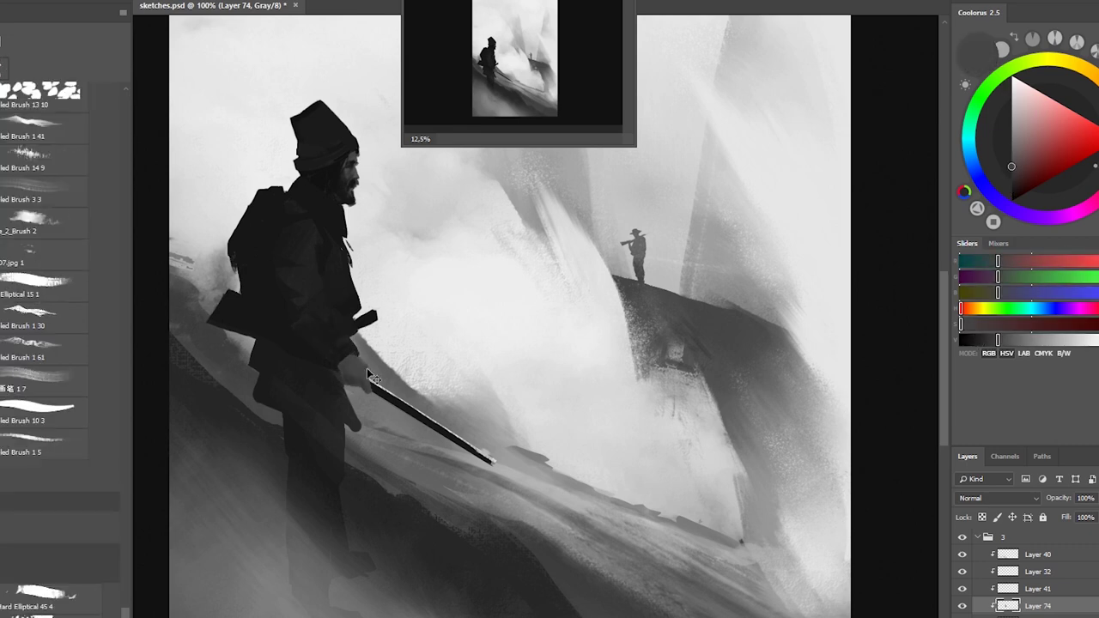
scroll(375, 388, "up", 1)
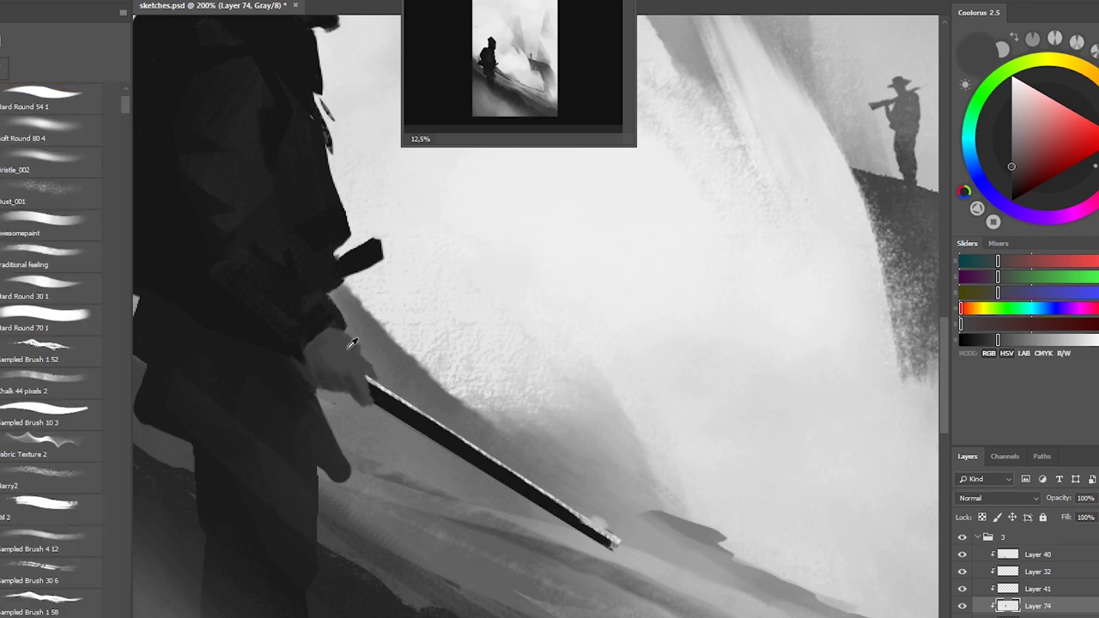
left_click(369, 365, "alt")
left_click_drag(370, 366, 385, 358)
scroll(384, 358, "down", 3)
left_click(384, 358, "alt")
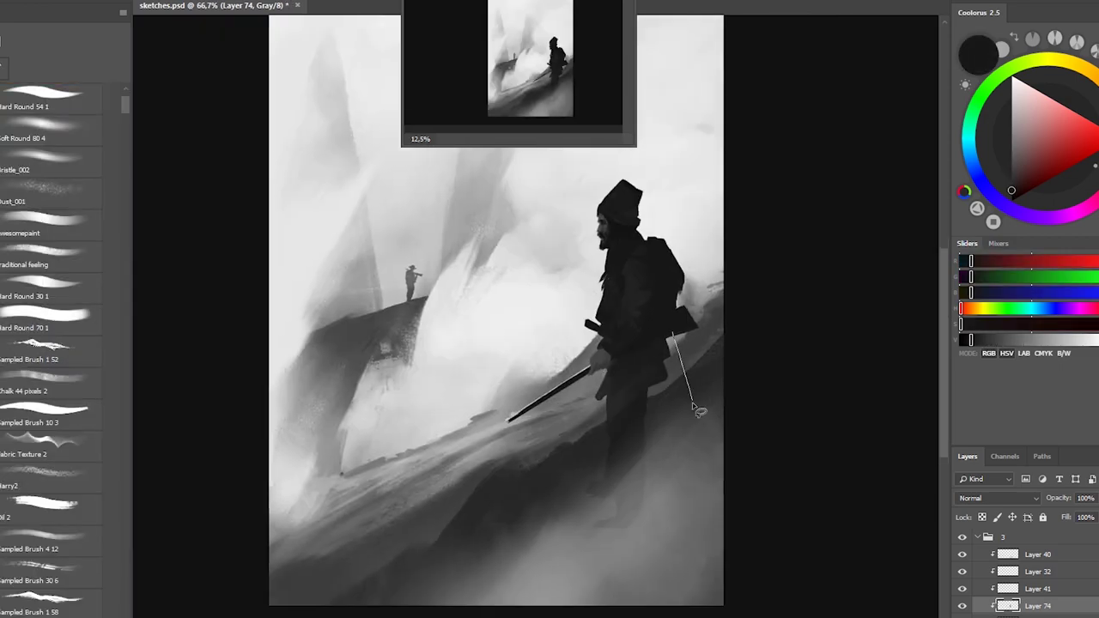
left_click(663, 349, "alt")
mouse_move(606, 371)
left_mouse_down()
mouse_move(608, 423)
mouse_move(642, 441)
left_mouse_up()
scroll(681, 279, "down", 1)
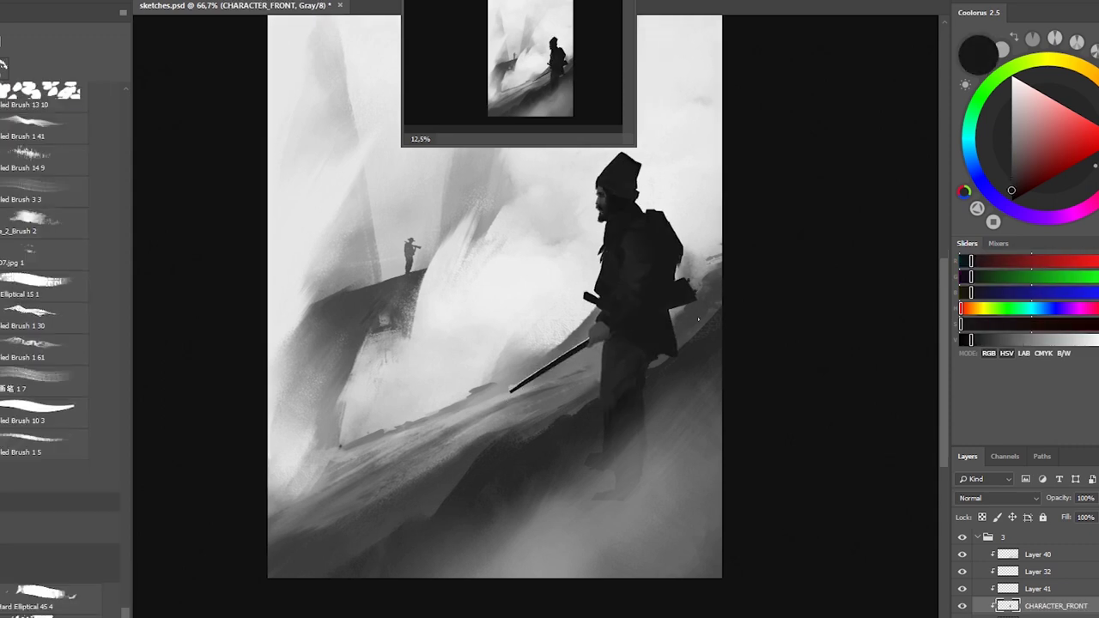
Mirror the painting to review, then flip it back and zoom out.
key("h")
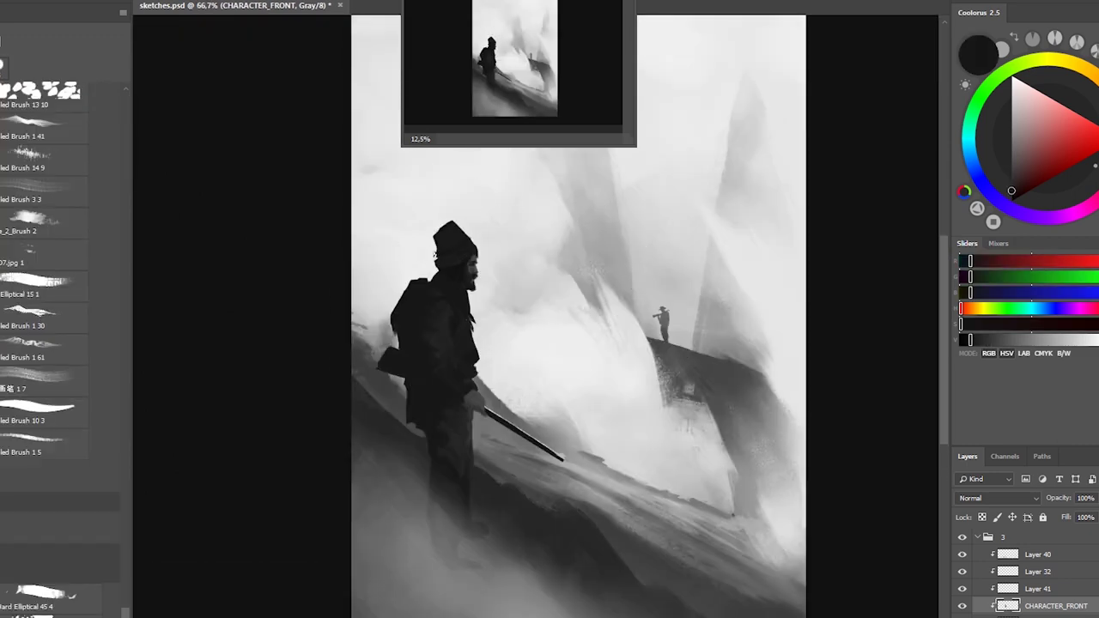
scroll(440, 284, "up", 1)
scroll(530, 314, "down", 3)
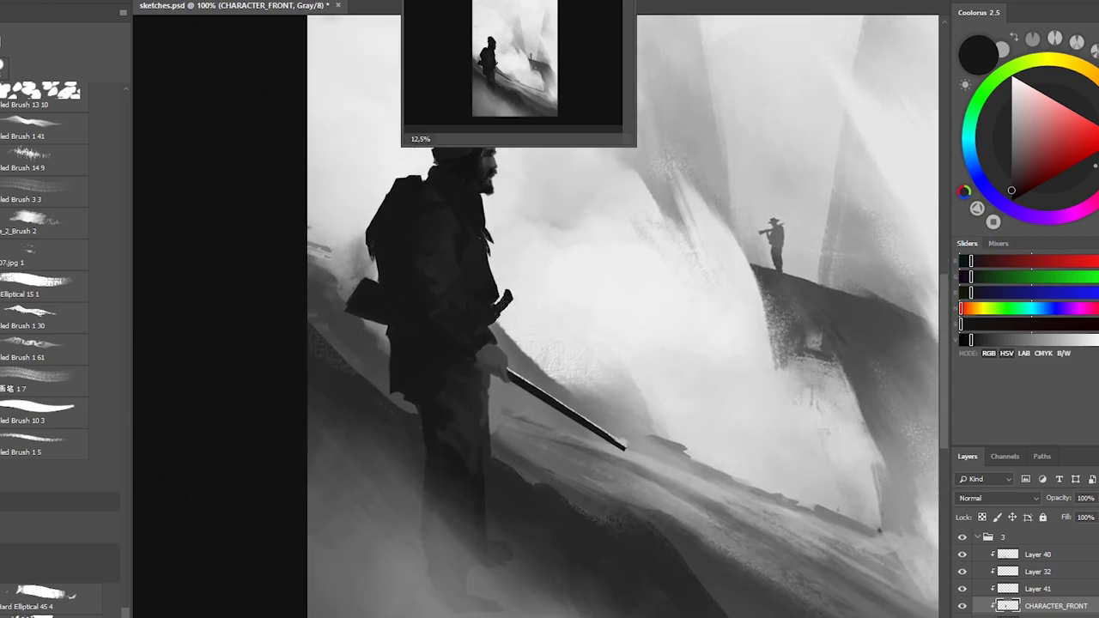
scroll(412, 333, "up", 2)
scroll(412, 333, "left", 1)
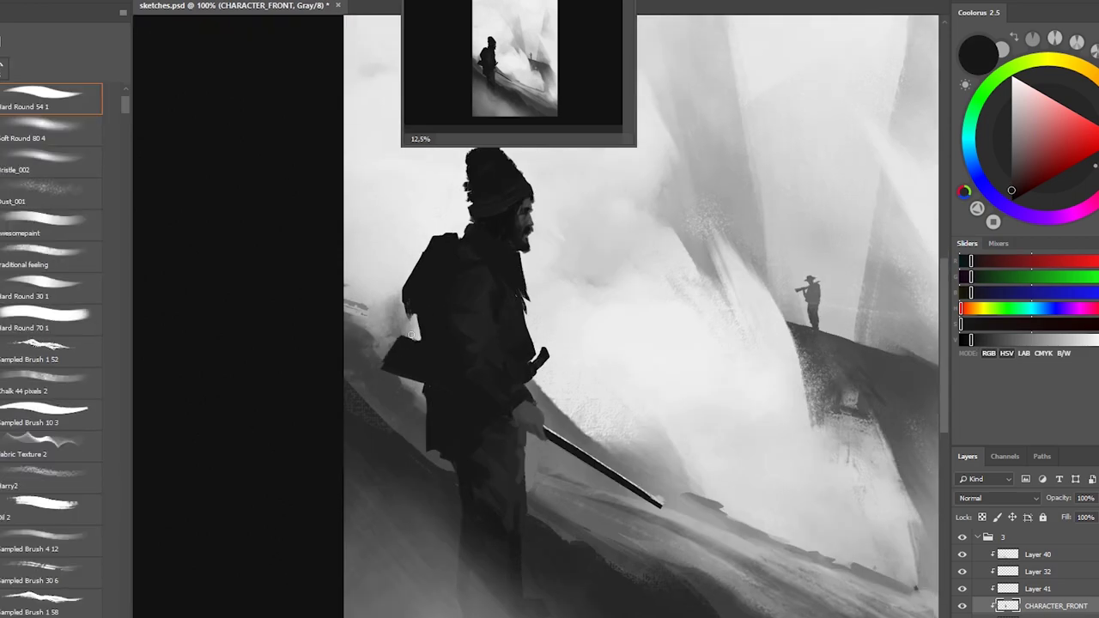
key("ctrl+shift+h")
key("ctrl+minus")
key("ctrl+minus")
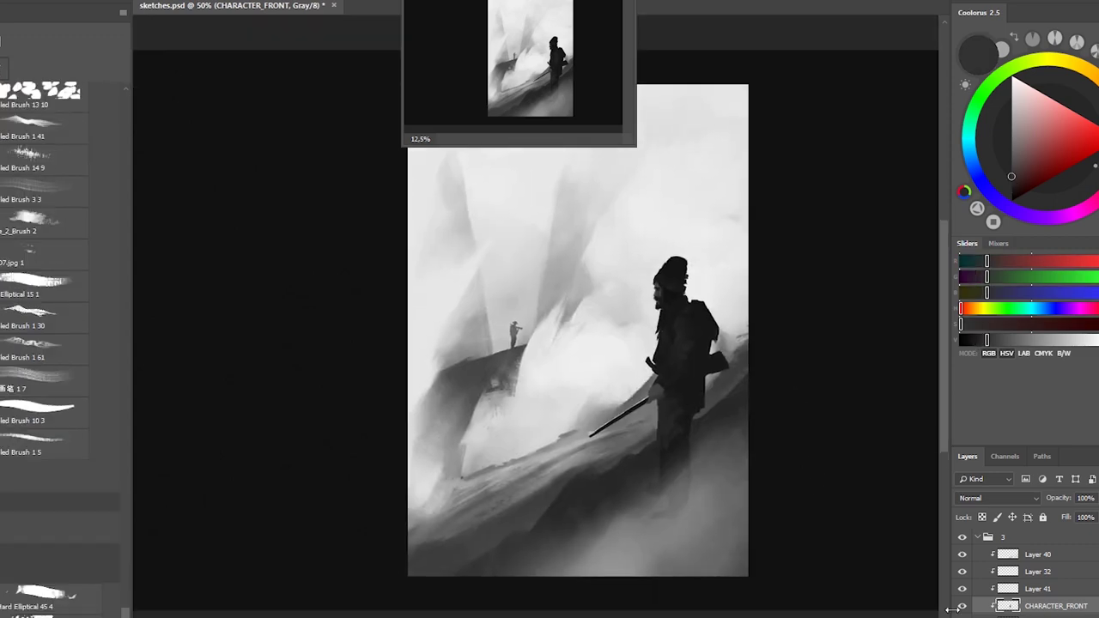
Check CHARACTER_FRONT at 100% mirrored, zoom back out and switch to Layer 37.
left_click(1055, 605)
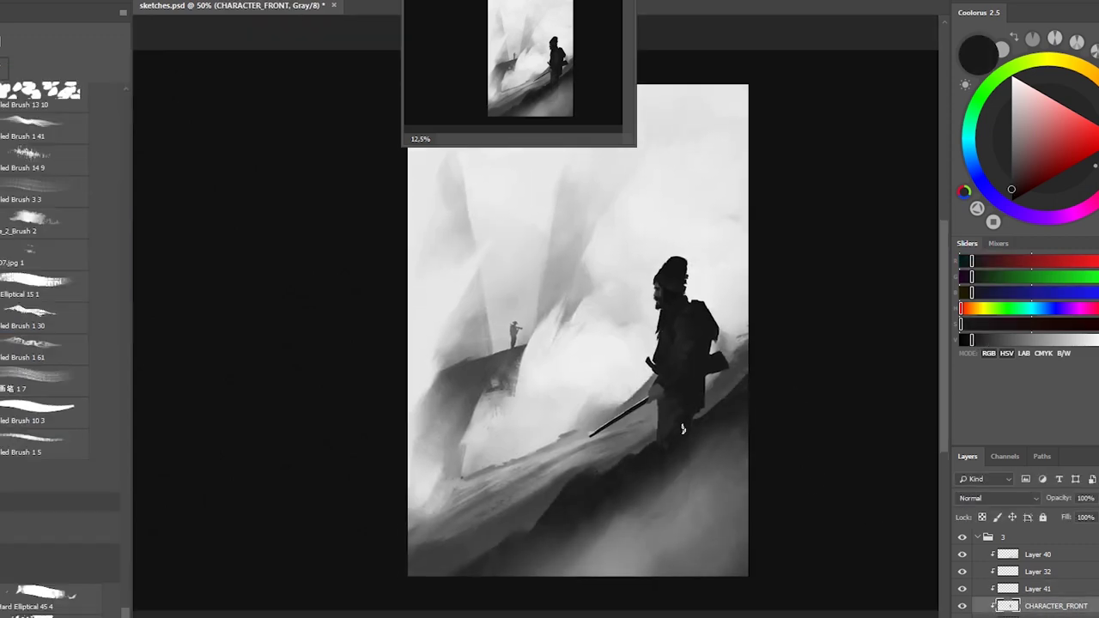
key("ctrl+1")
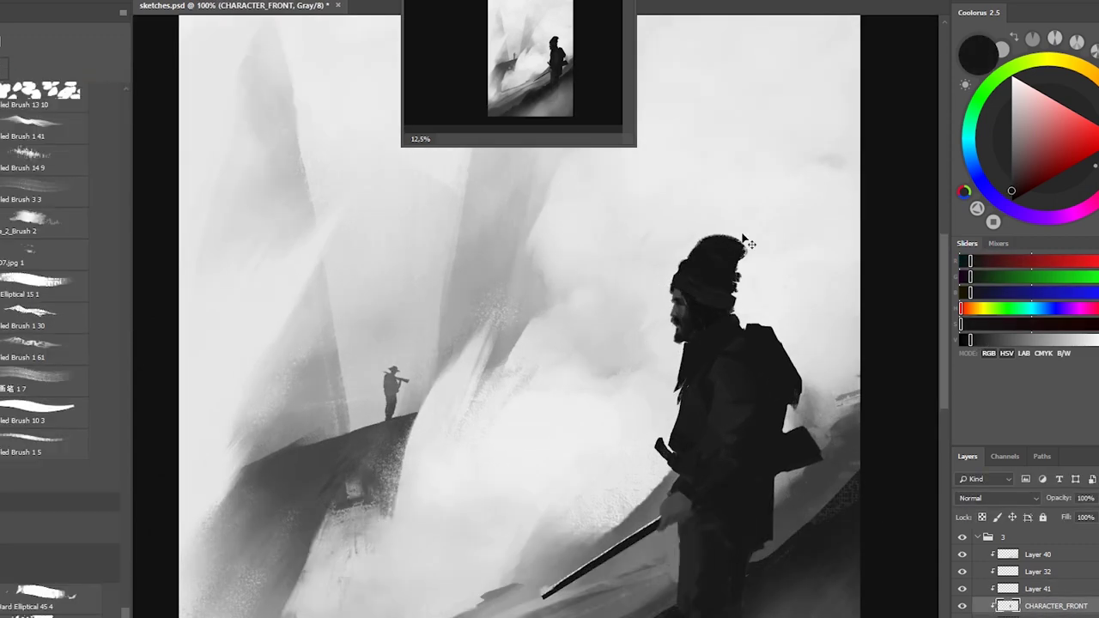
key("ctrl+shift+h")
key("ctrl+minus")
key("ctrl+minus")
key("ctrl+shift+h")
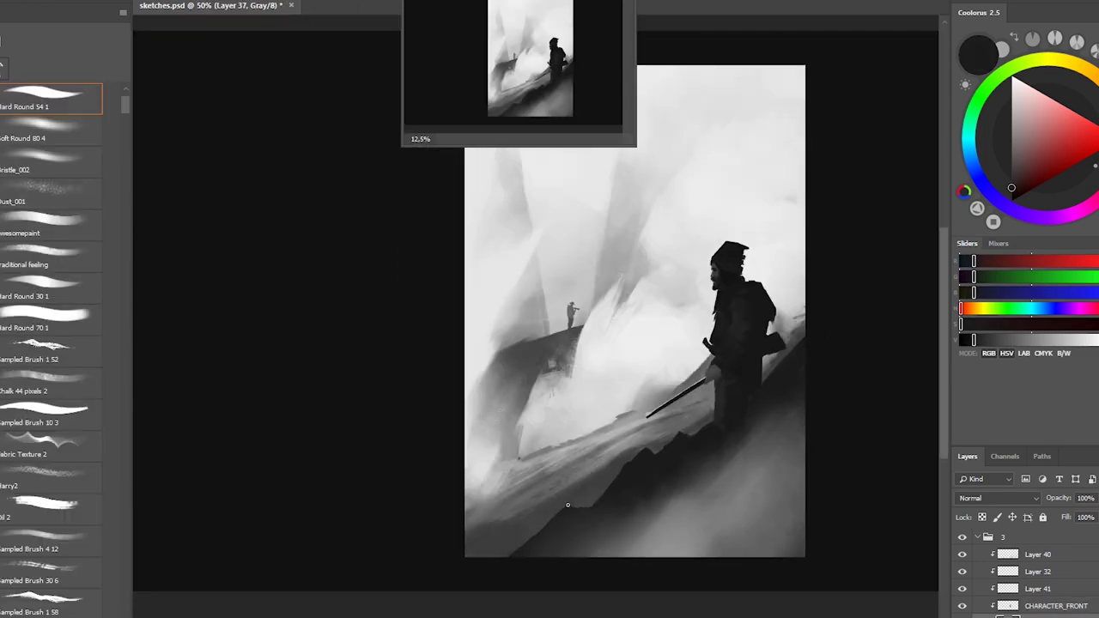
Sample mid, dark and near-black greys from the foreground slope and light grey mist for streaks.
left_click(629, 477, "alt")
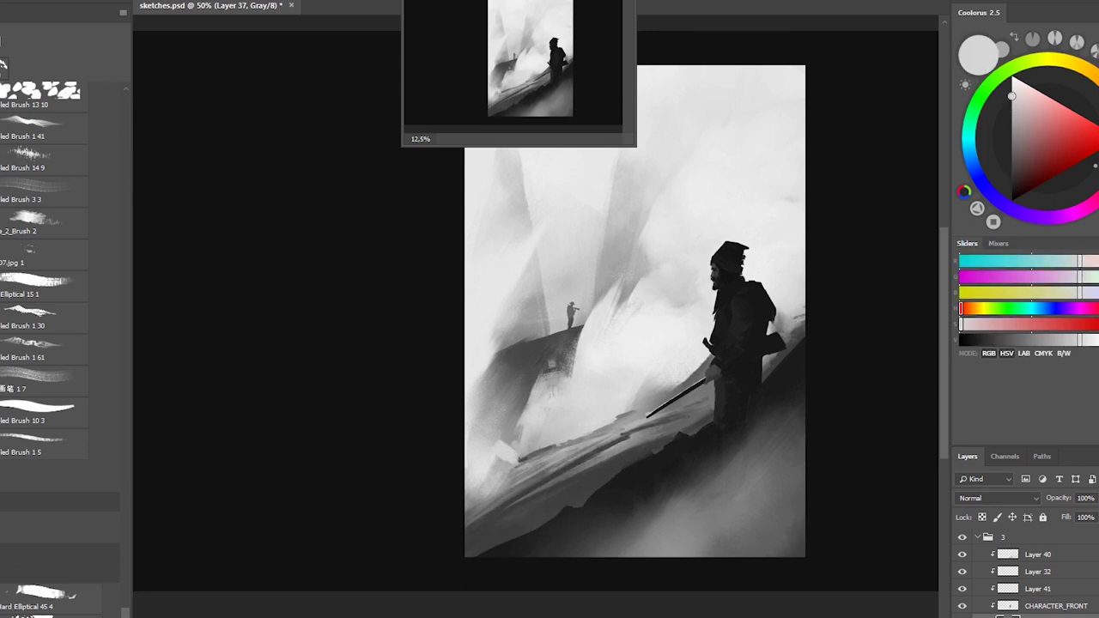
left_click(609, 461, "alt")
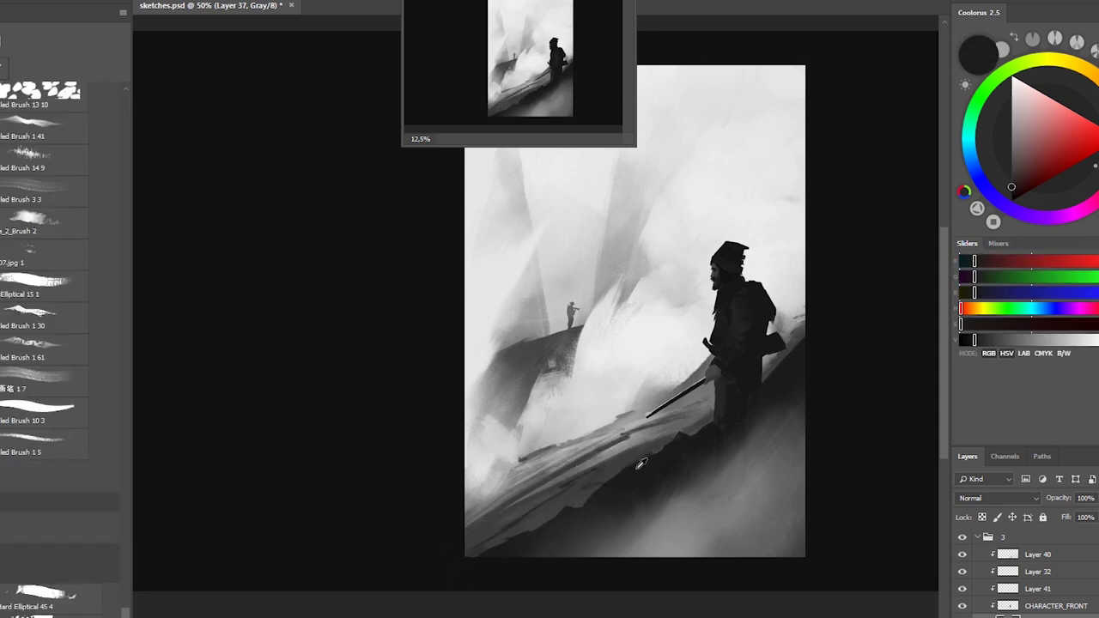
left_click(637, 437, "alt")
left_click(586, 444, "alt")
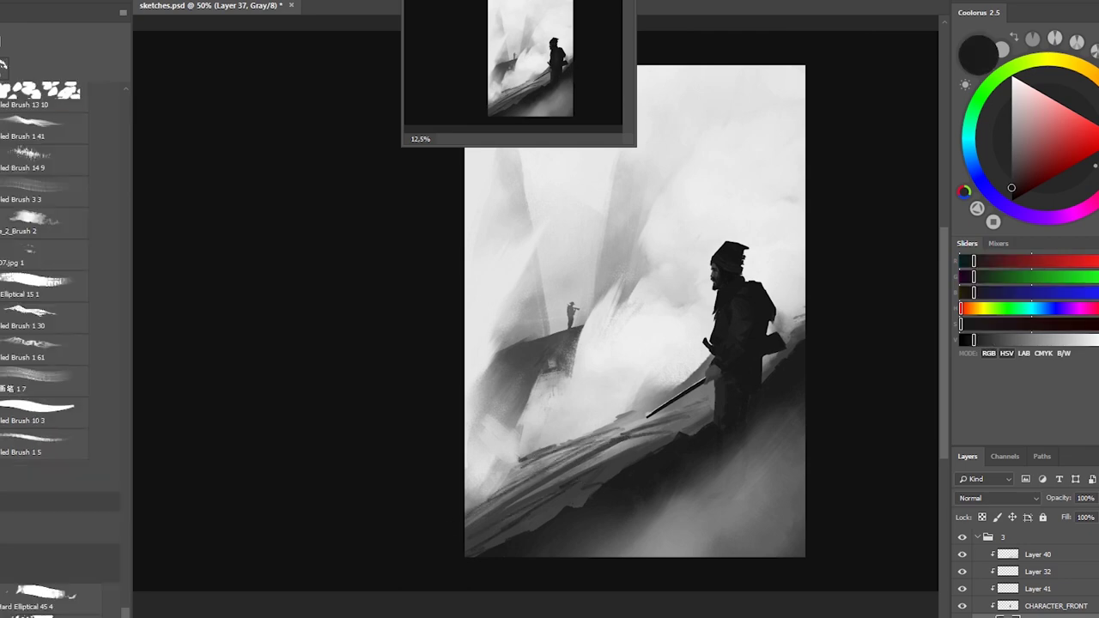
left_click(664, 453, "alt")
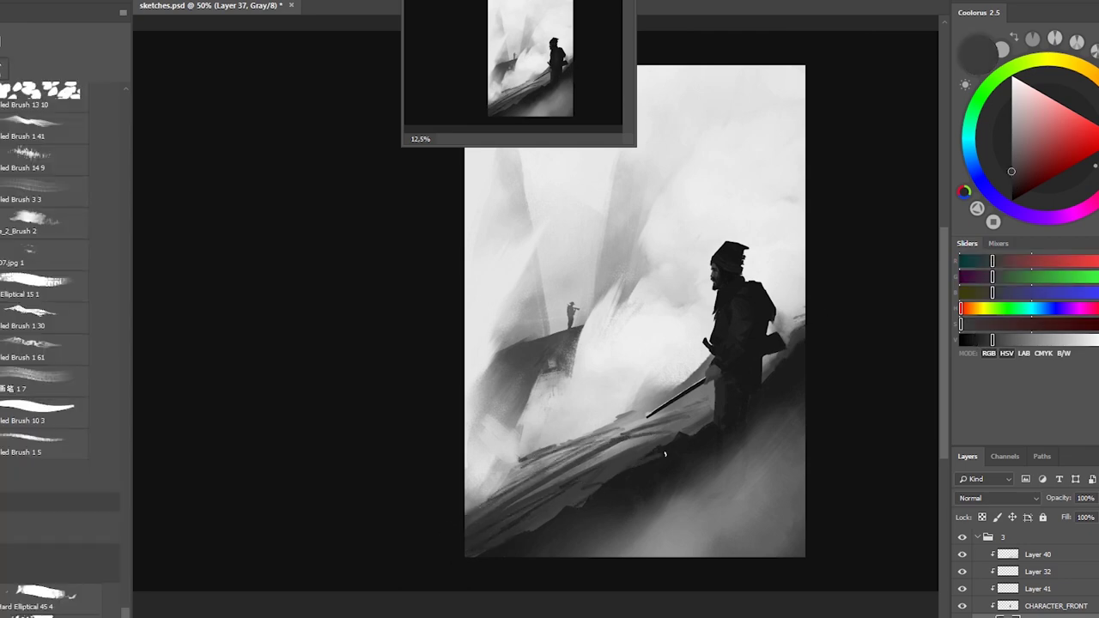
key("h")
left_click(437, 398, "alt")
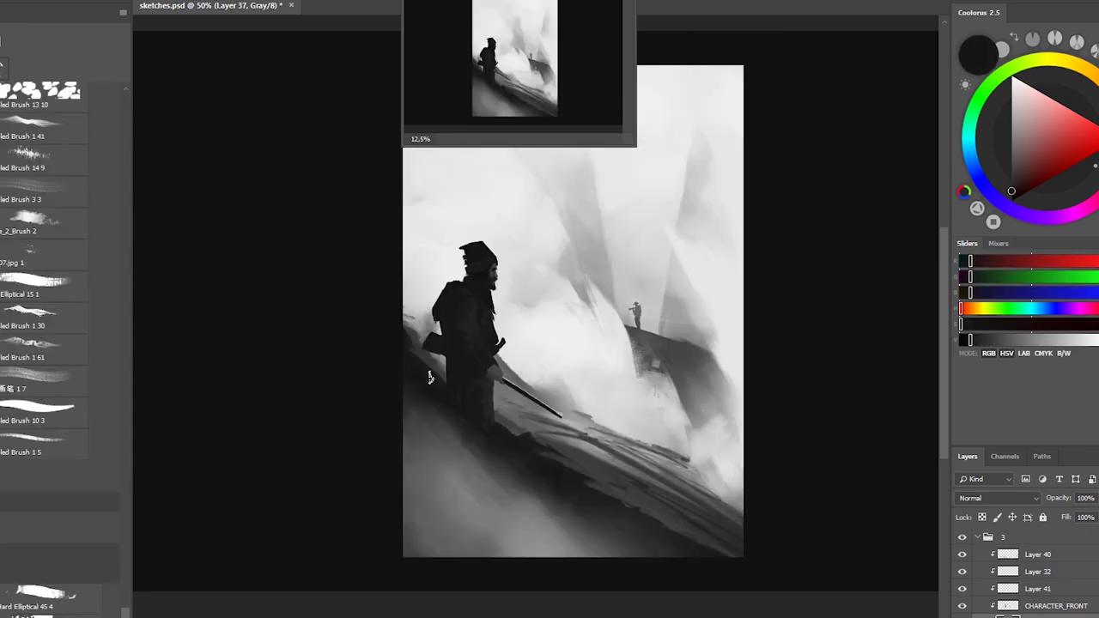
left_click_drag(429, 378, 425, 443)
left_click(421, 460, "alt")
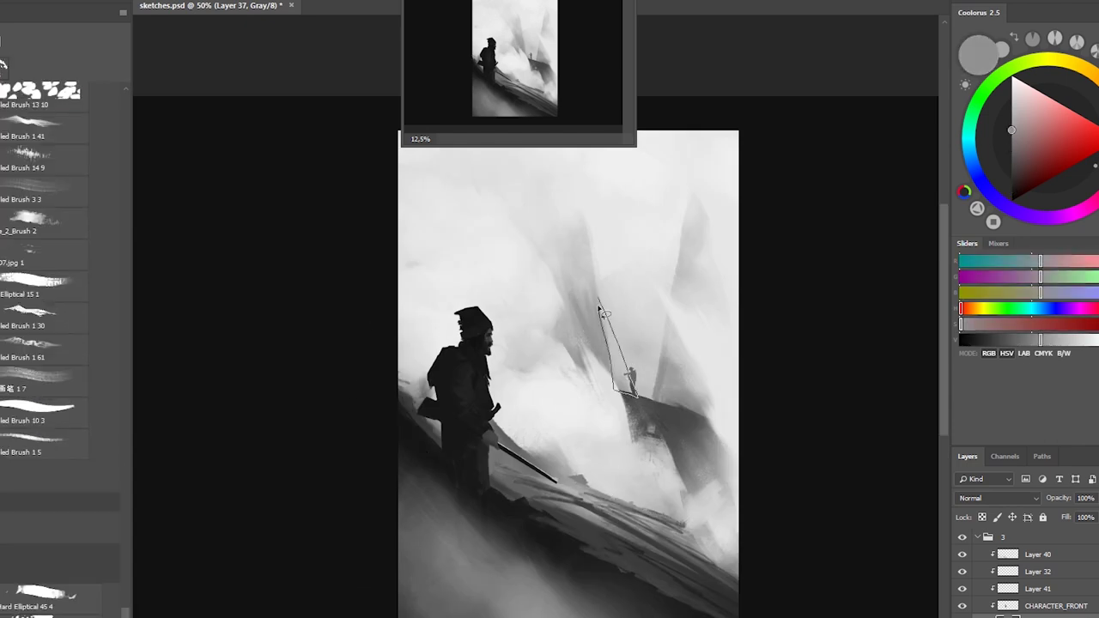
Select the CHAR layer's distant figure, zoom to 66.7% on the ridge, and set black paint.
left_click(604, 314, "ctrl")
key("shift+comma")
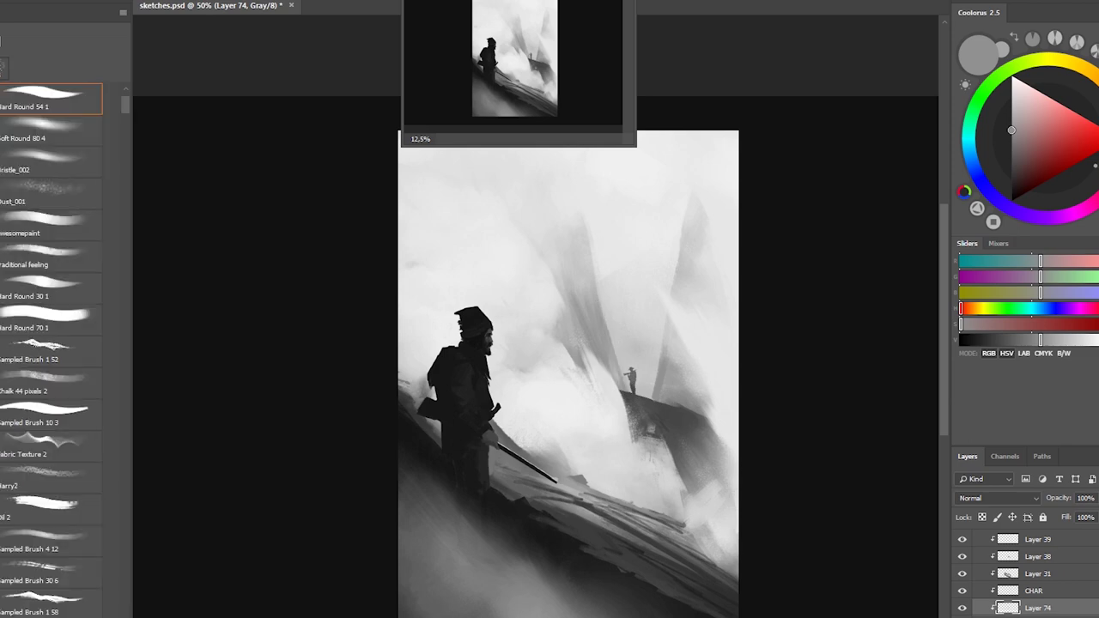
left_click(631, 378, "ctrl")
key("ctrl+minus")
key("ctrl+plus")
key("ctrl+plus")
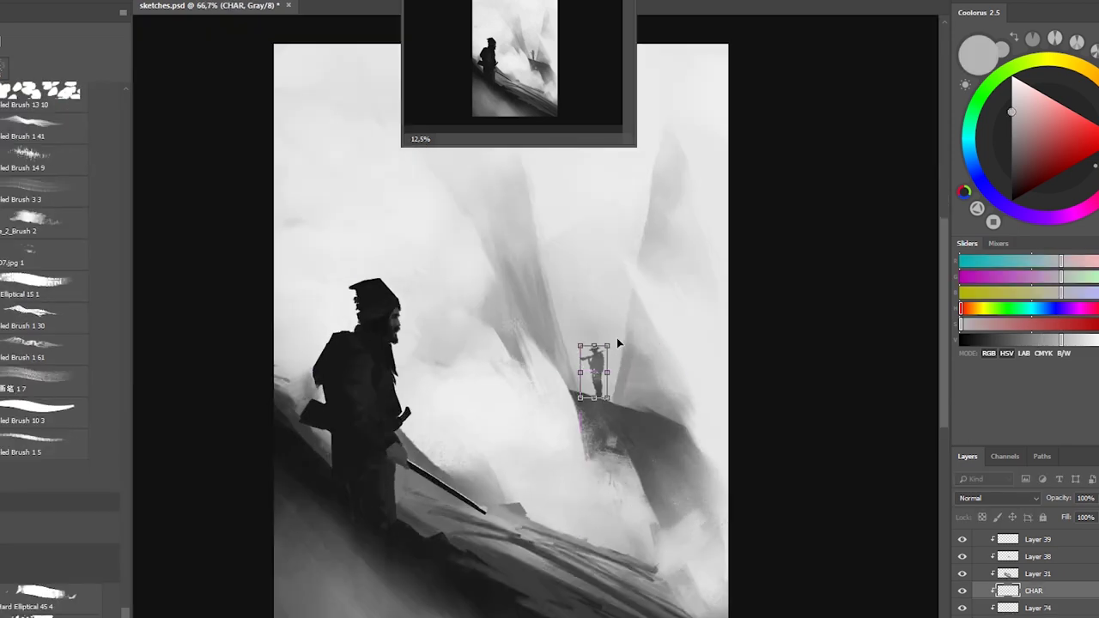
left_click(598, 365, "alt")
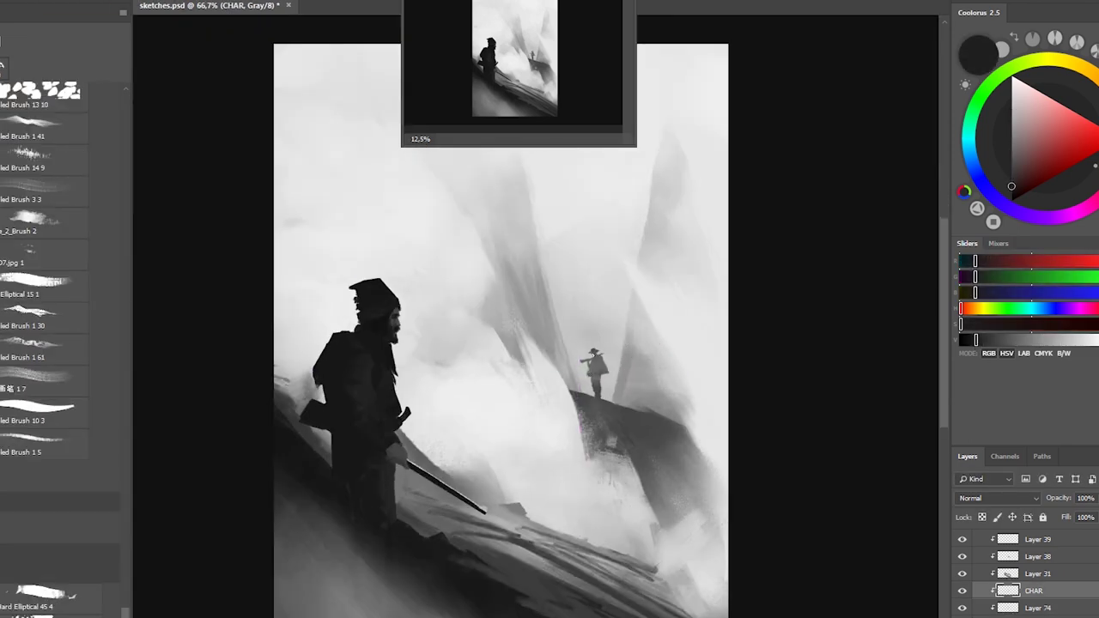
Sample dark and light greys from the figure and mist, toggling a layer to compare.
scroll(596, 374, "down", 1)
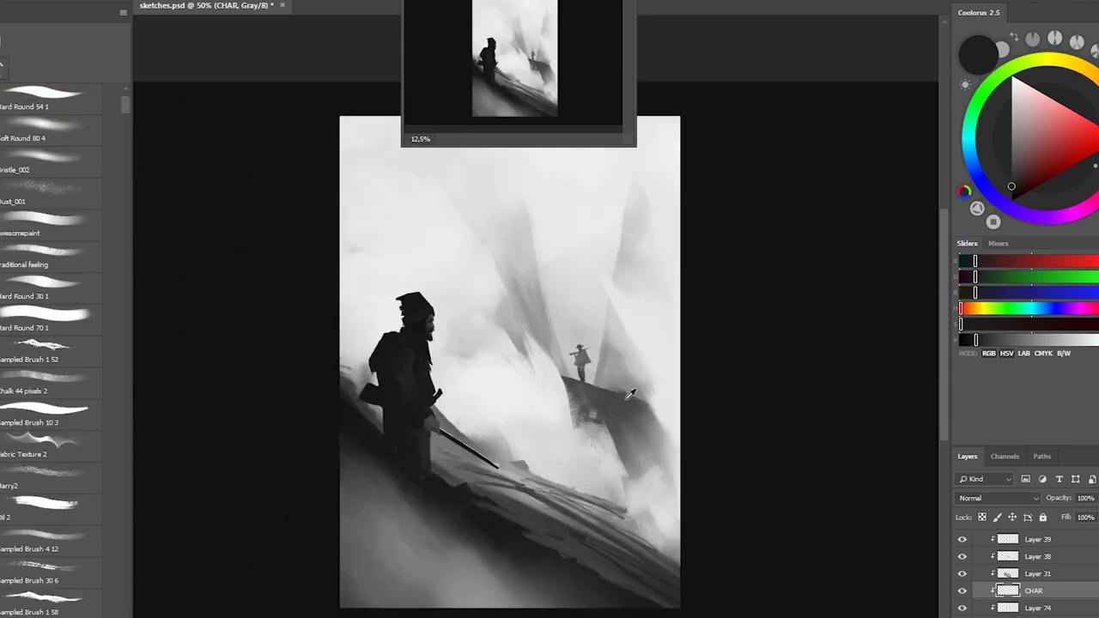
scroll(593, 372, "up", 1)
left_click(589, 371, "alt")
left_click(589, 371, "alt")
left_click(589, 371, "ctrl")
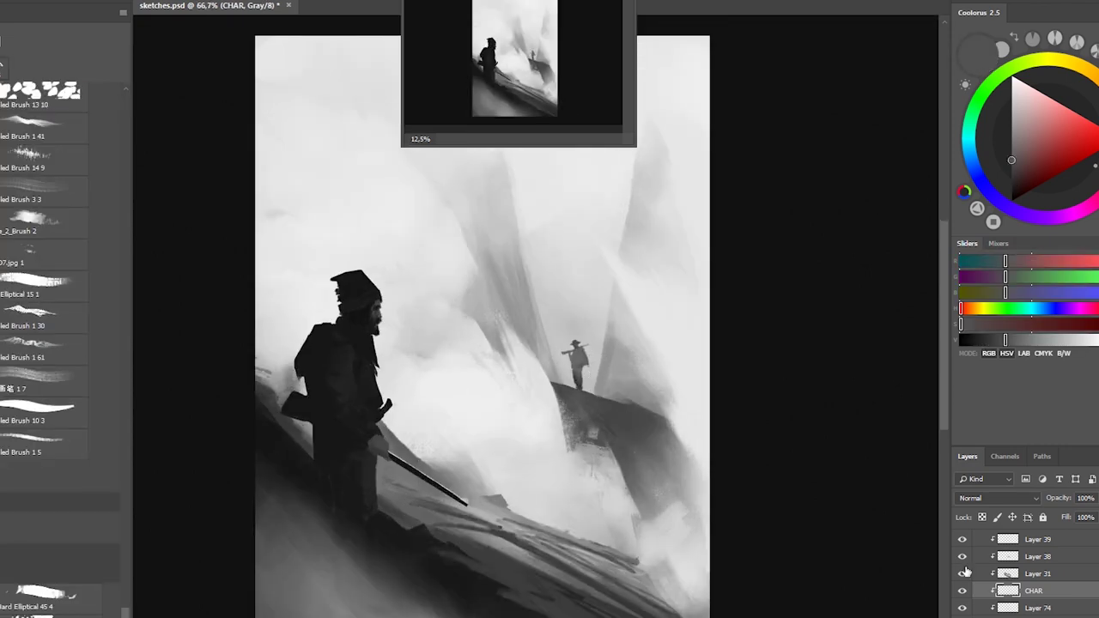
left_click(963, 591)
left_click(963, 591)
Add a new mist layer and sample dark and light greys from the ridge and mist.
key("ctrl+shift+alt+n")
key("x")
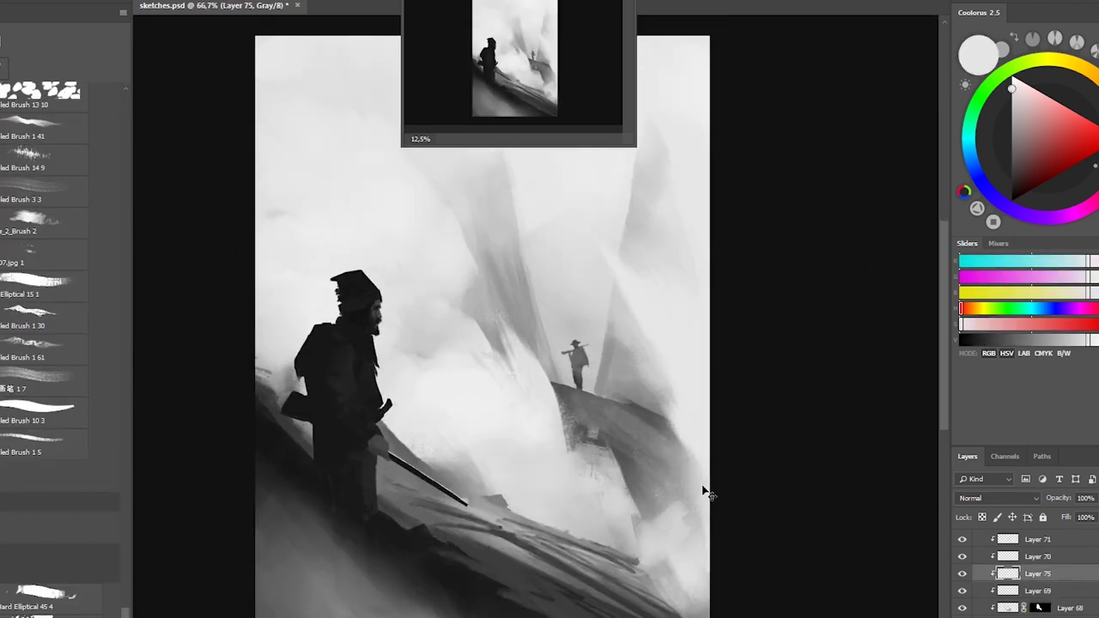
scroll(644, 455, "down", 1)
scroll(592, 424, "up", 1)
left_click(573, 344, "alt")
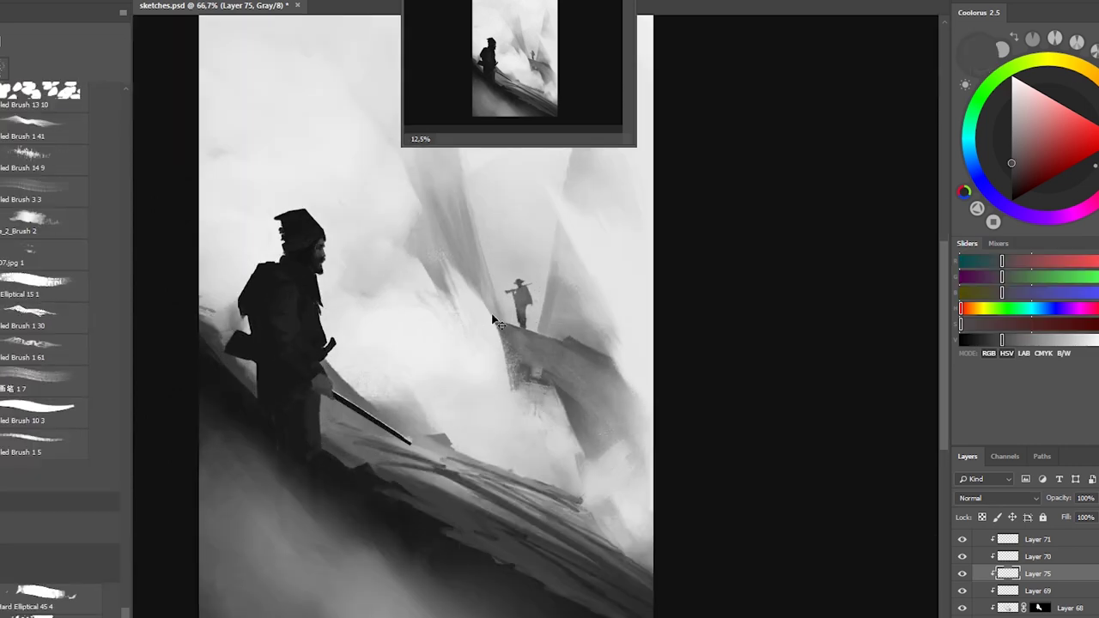
left_click(601, 451, "alt")
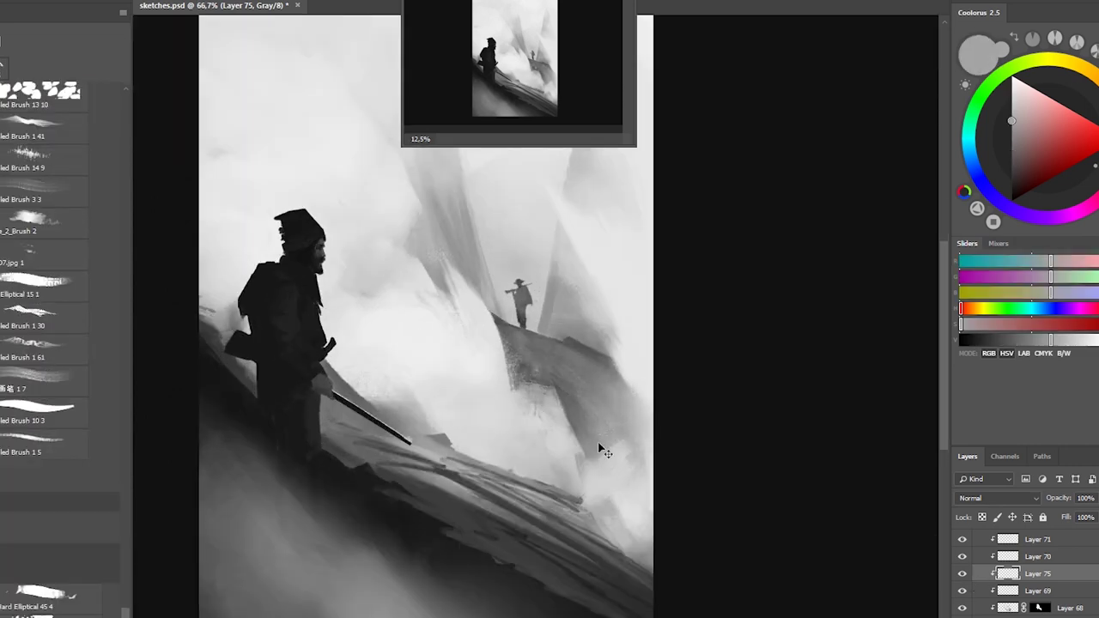
key("x")
Reselect the CHAR figure, then make Layer 70 active with the hard round brush.
scroll(735, 318, "down", 1)
scroll(532, 387, "up", 2)
left_click(532, 388, "ctrl")
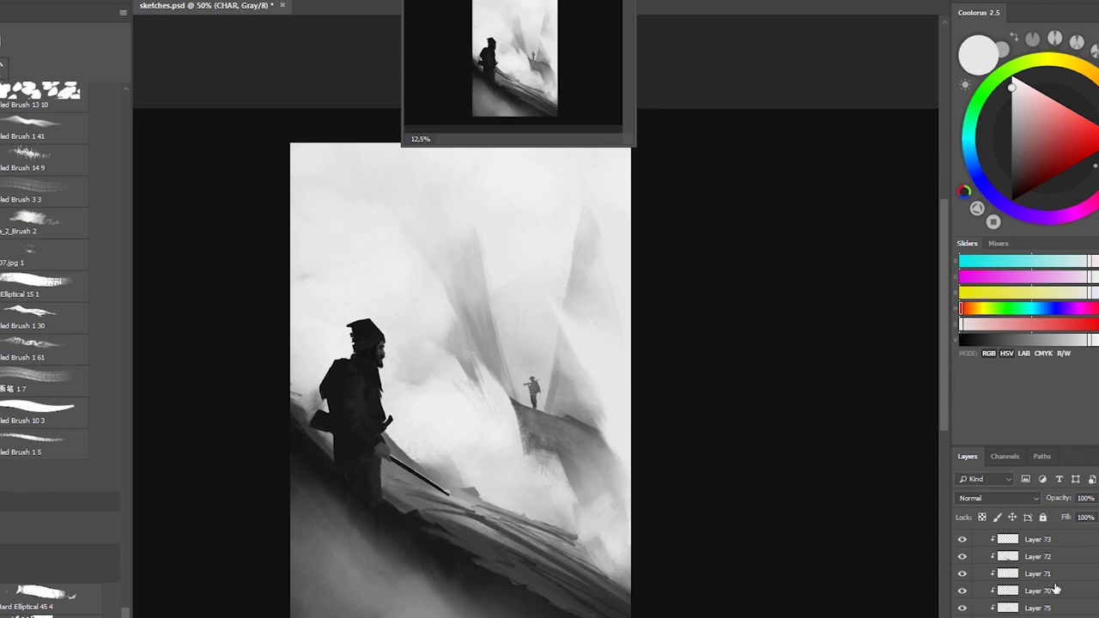
left_click(1056, 589)
key("b")
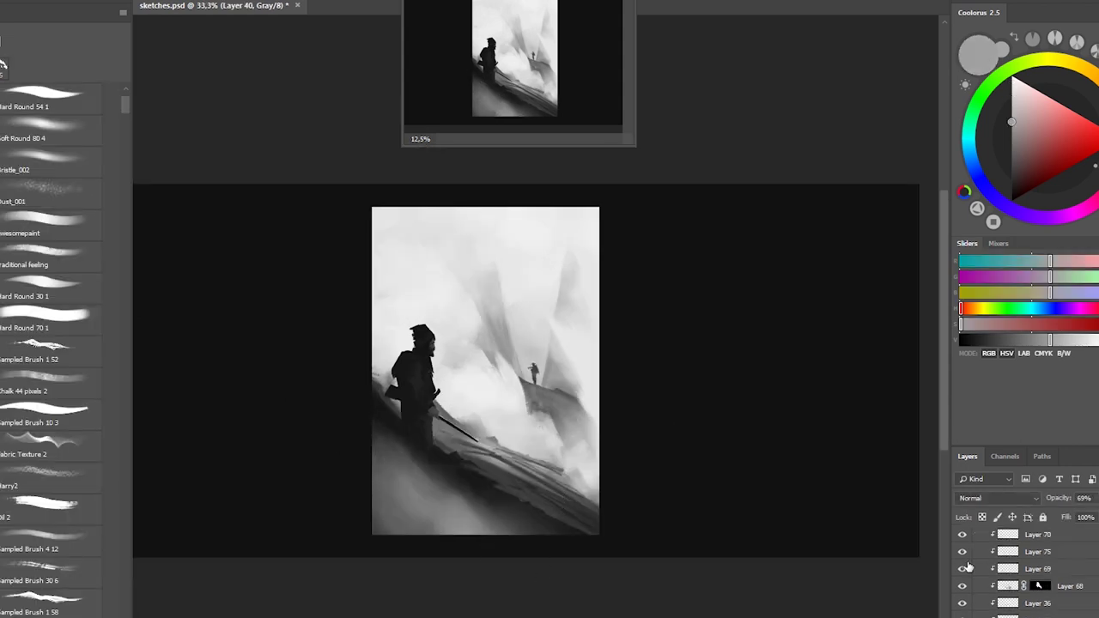
Duplicate the slope layer and move the copy lower over the foreground.
key("ctrl+t")
mouse_move(618, 615)
left_mouse_down()
mouse_move(527, 564)
mouse_move(549, 564)
left_mouse_up()
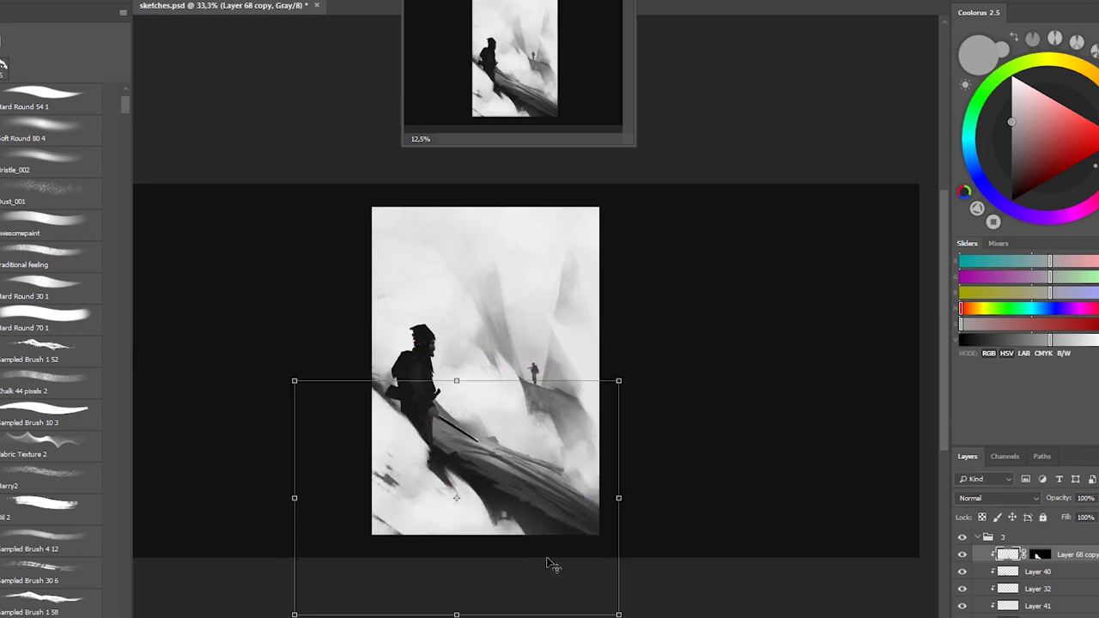
key("Return")
Lighten the slope copy with Levels output 160 and add a new empty layer above.
key("ctrl+l")
type("160")
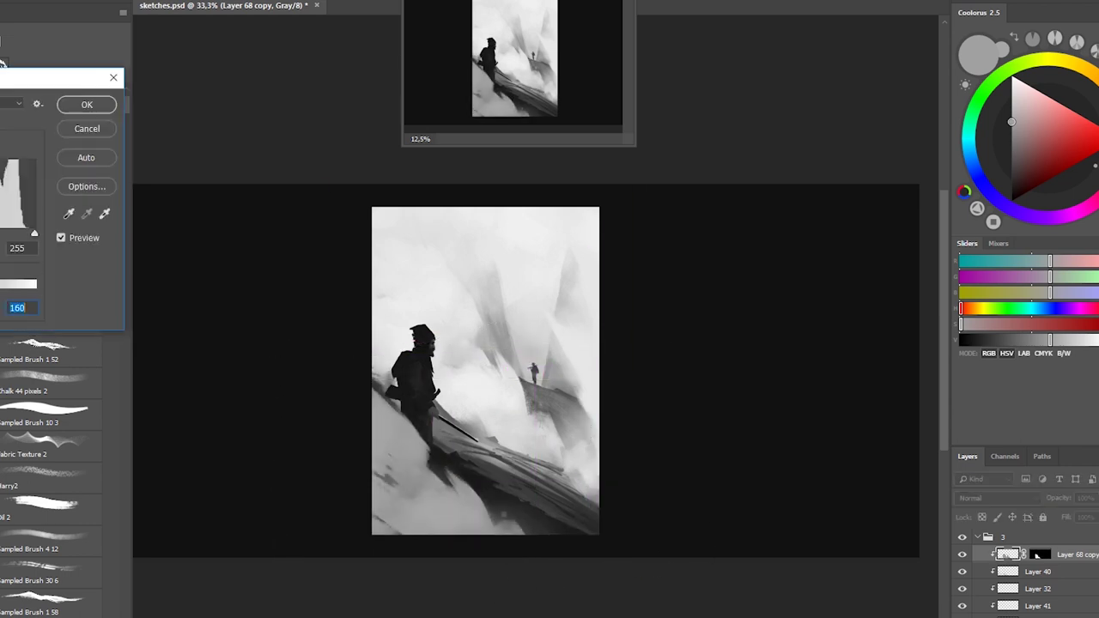
key("Return")
key("ctrl+t")
key("ctrl+shift+alt+n")
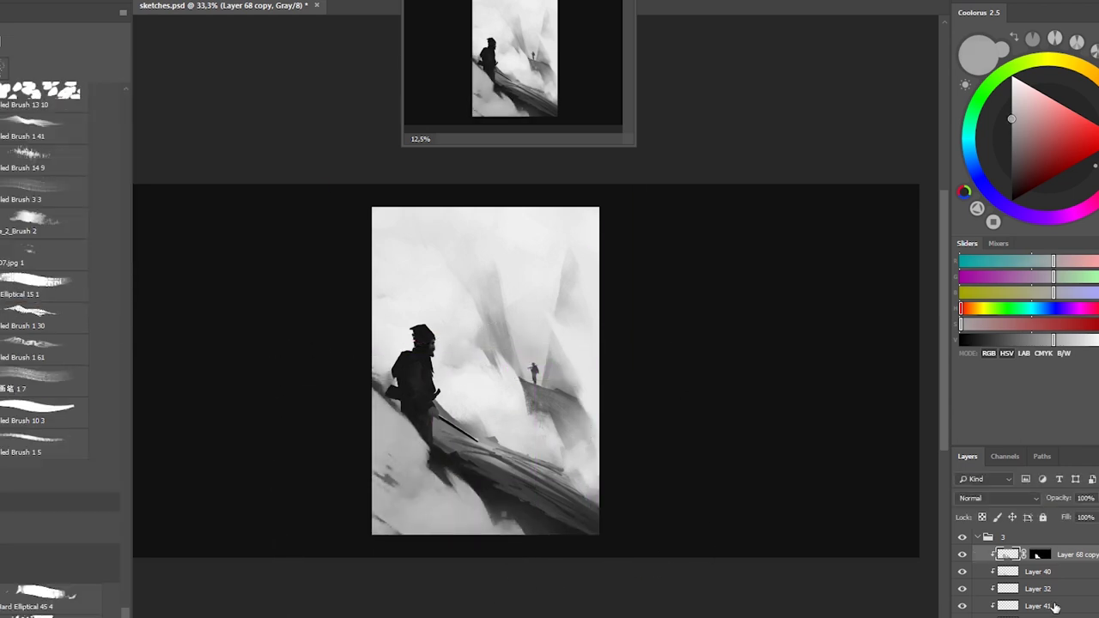
left_click(413, 456, "alt")
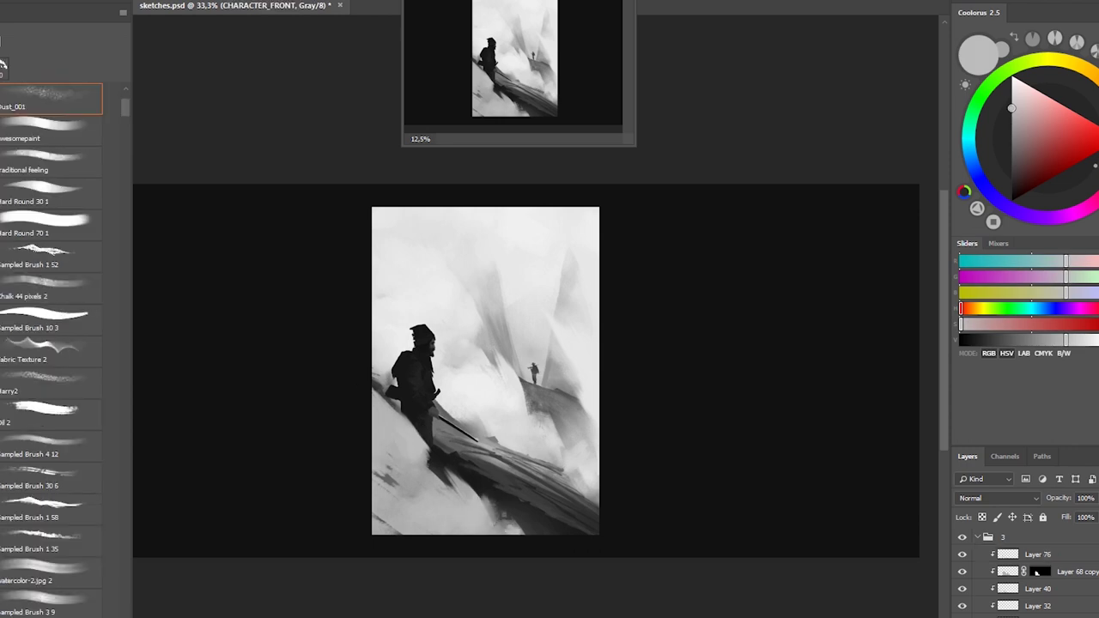
Apply the Levels adjustment, mirror the canvas, and lower the layer opacity to 38%.
key("ctrl+l")
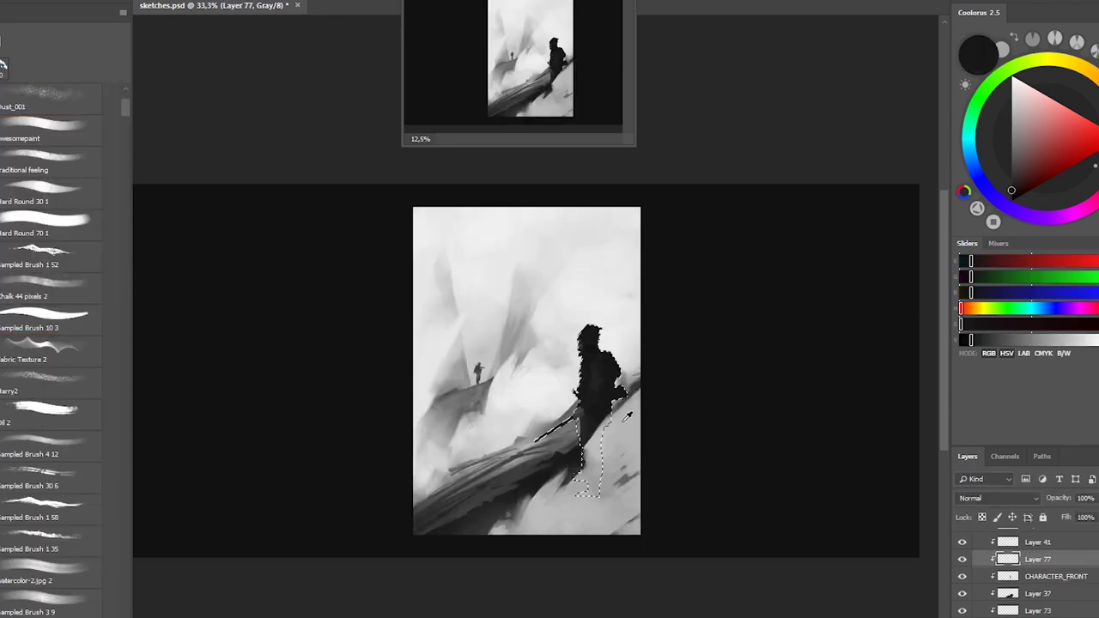
left_click(1065, 341)
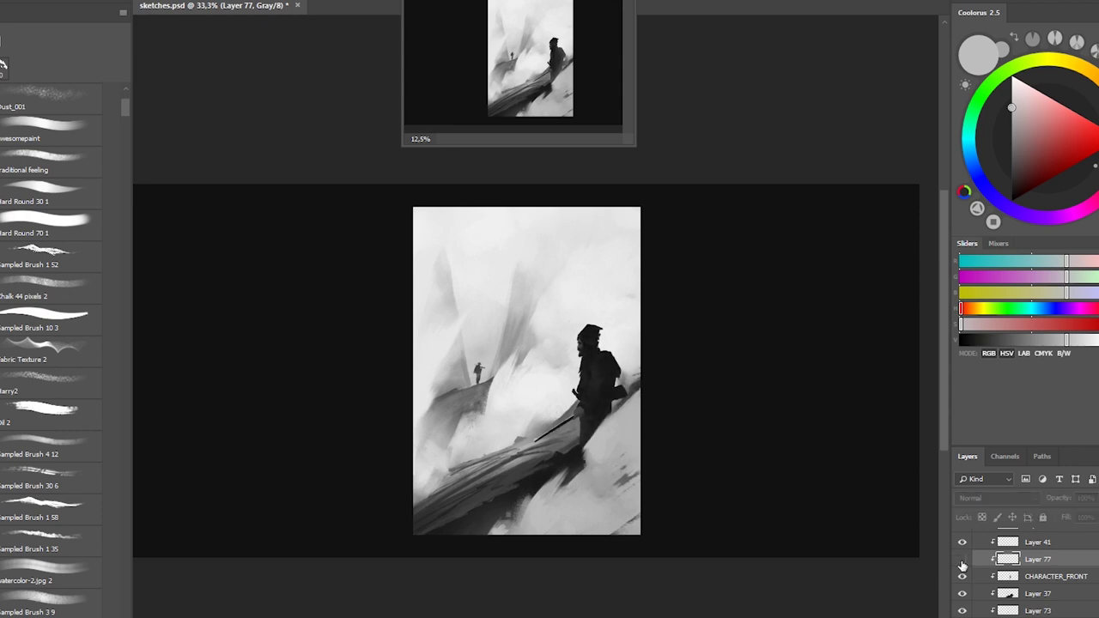
scroll(615, 379, "up", 1)
key("period")
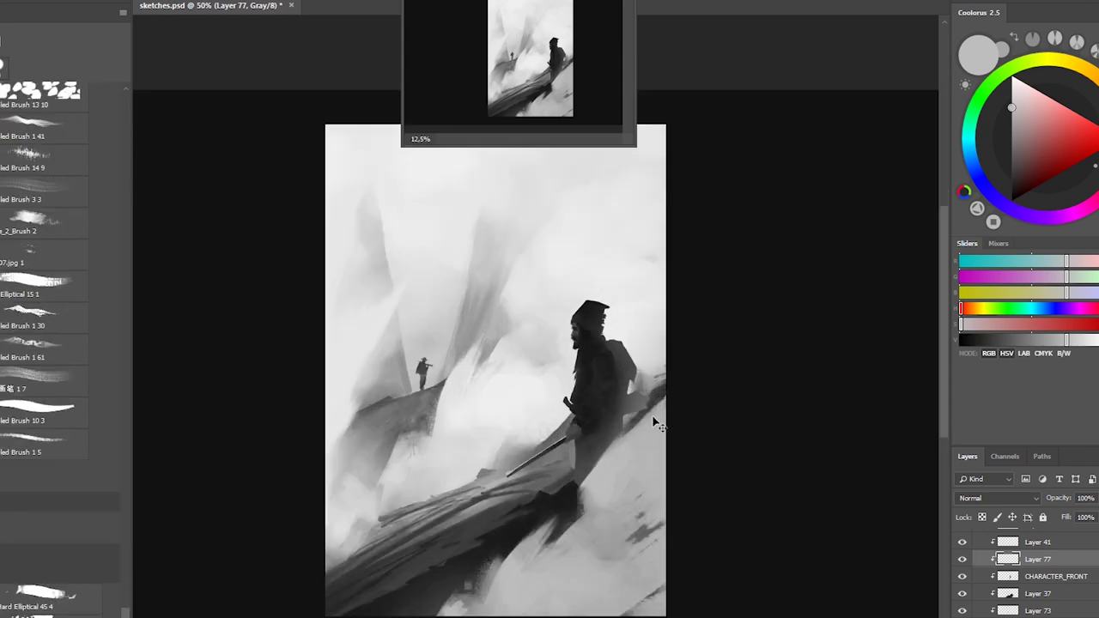
key("h")
left_click_drag(1058, 498, 1039, 517)
Select CHARACTER_FRONT, flip the canvas back, and restore the layer opacity to 100%.
left_click(1021, 576)
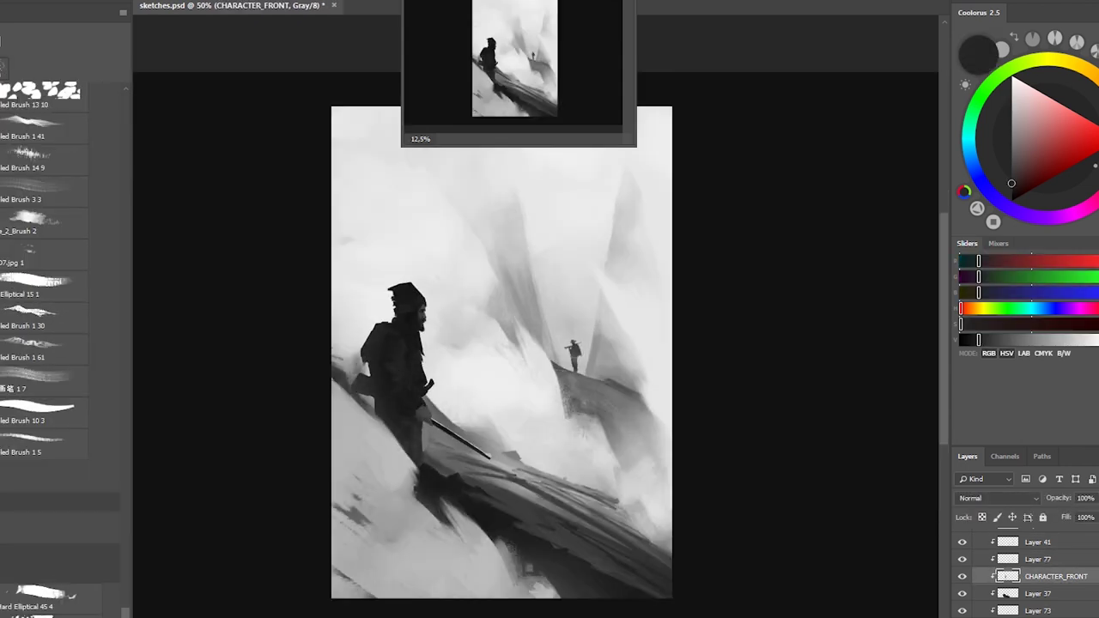
key("ctrl+minus")
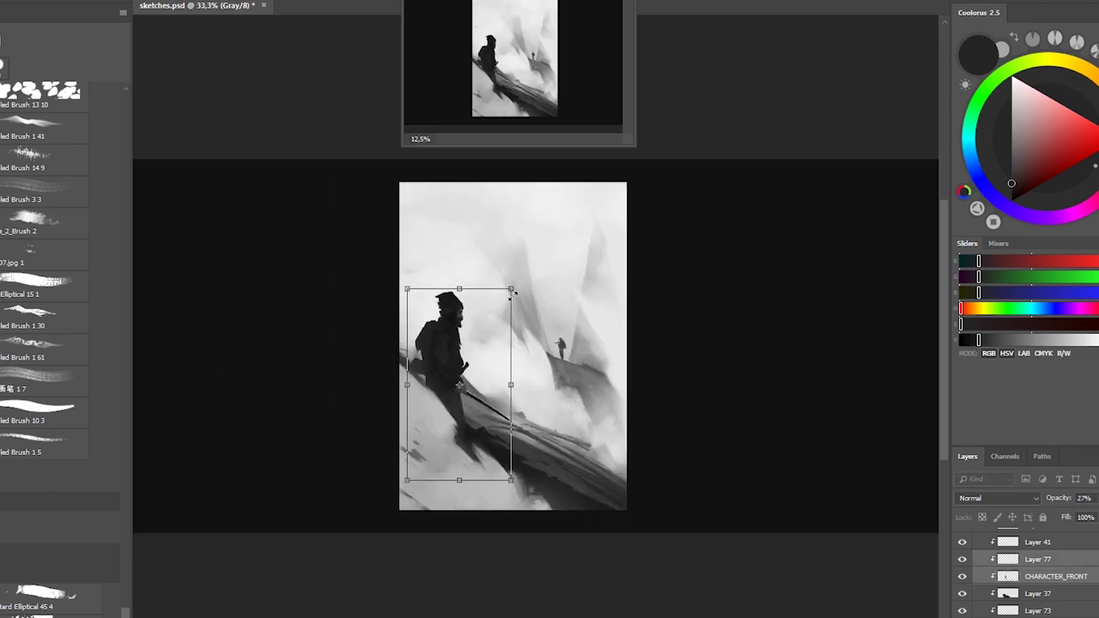
key("h")
key("h")
key("ctrl+plus")
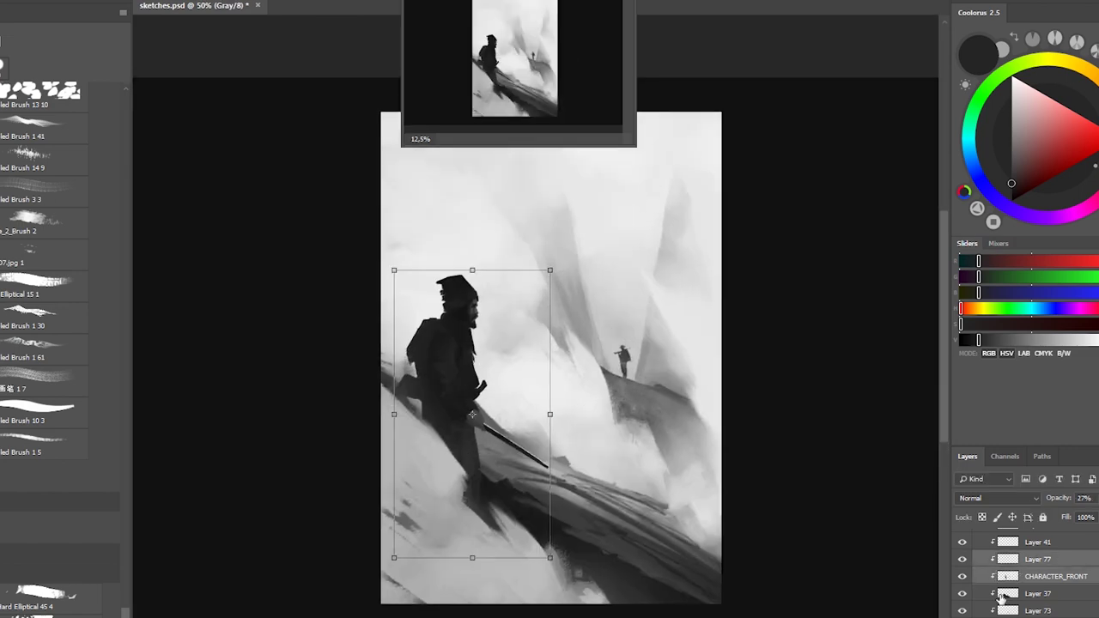
key("0")
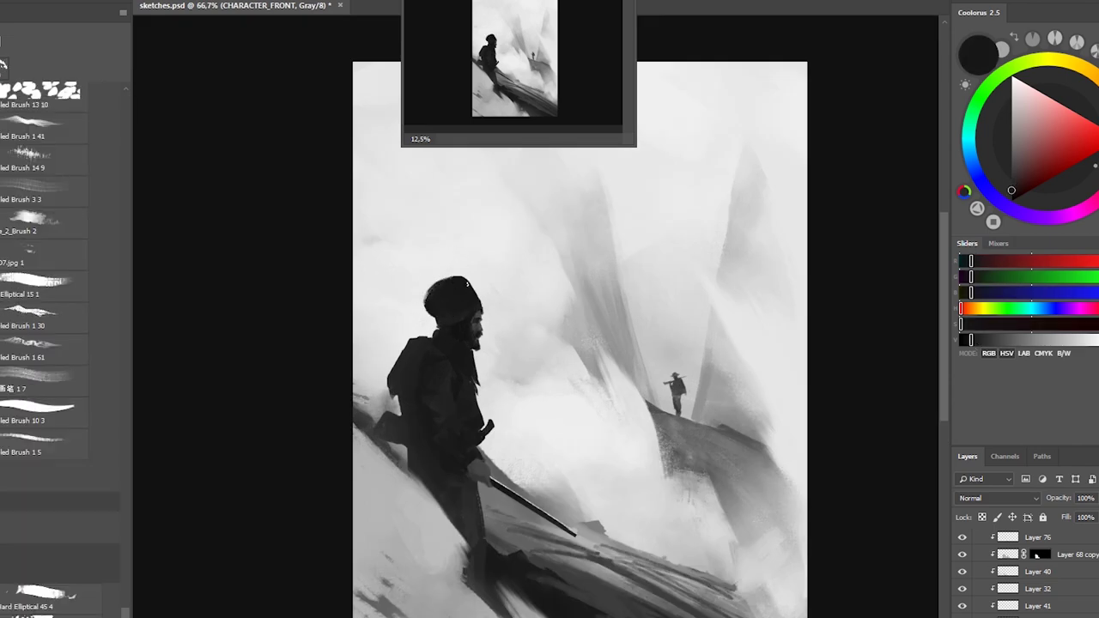
key("ctrl+z")
key("ctrl+z")
Cycle through the brush presets and zoom out to check the whole painting.
key("period")
key("comma")
key("period")
key("comma")
key("period")
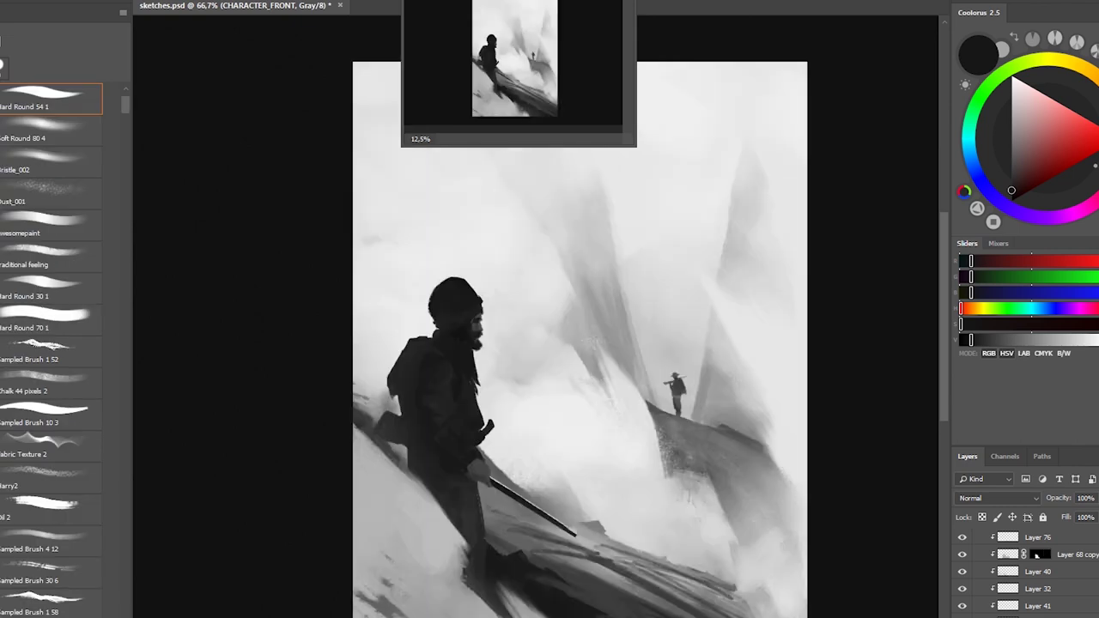
key("comma")
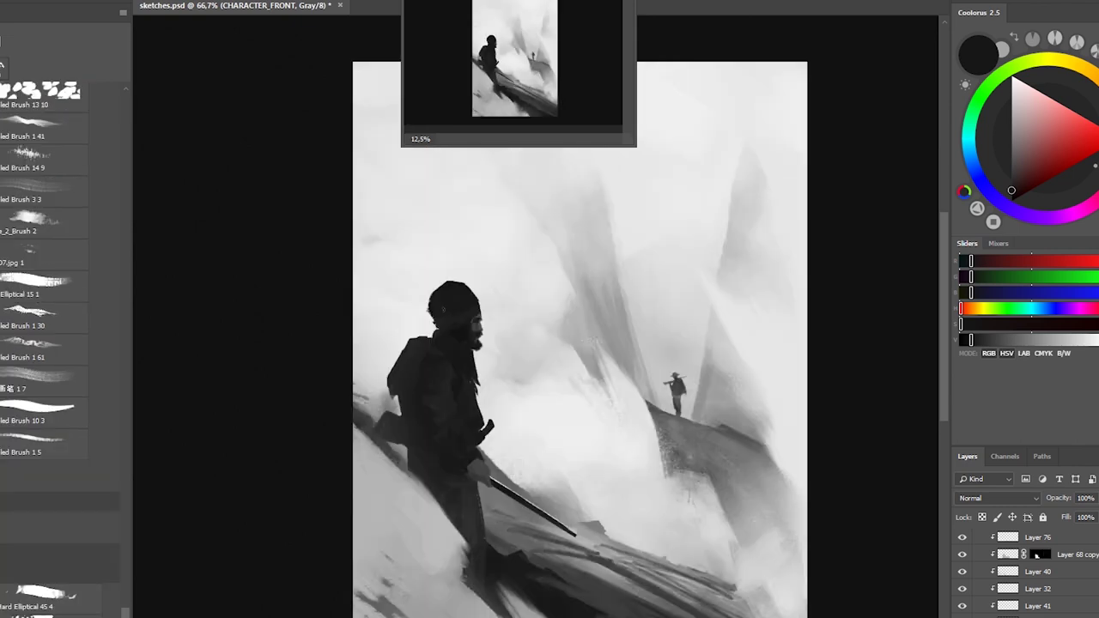
key("period")
key("comma")
key("period")
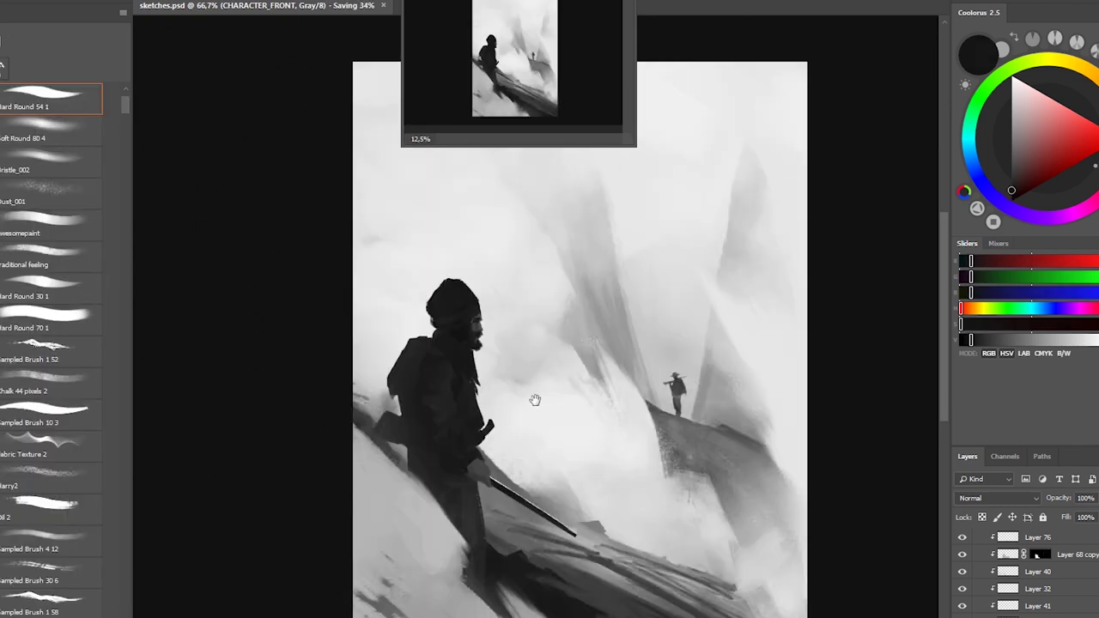
left_click_drag(468, 348, 464, 313)
key("comma")
key("ctrl+minus")
Mirror the painting horizontally and cycle brush presets on Layer 76.
key("ctrl+shift+h")
left_click(467, 351, "ctrl")
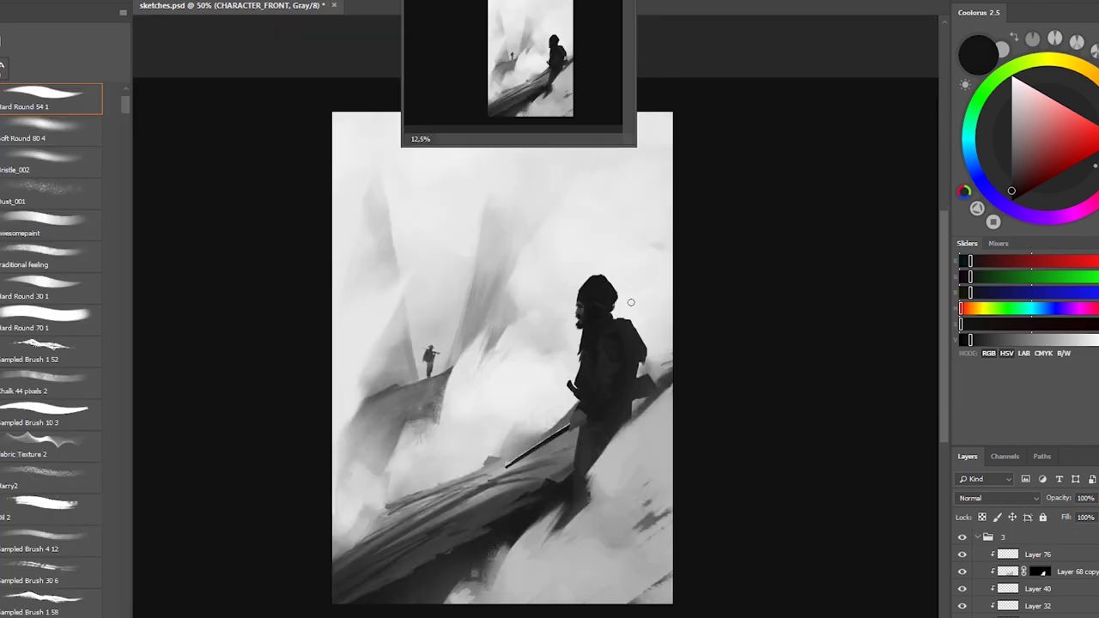
key("period")
key("comma")
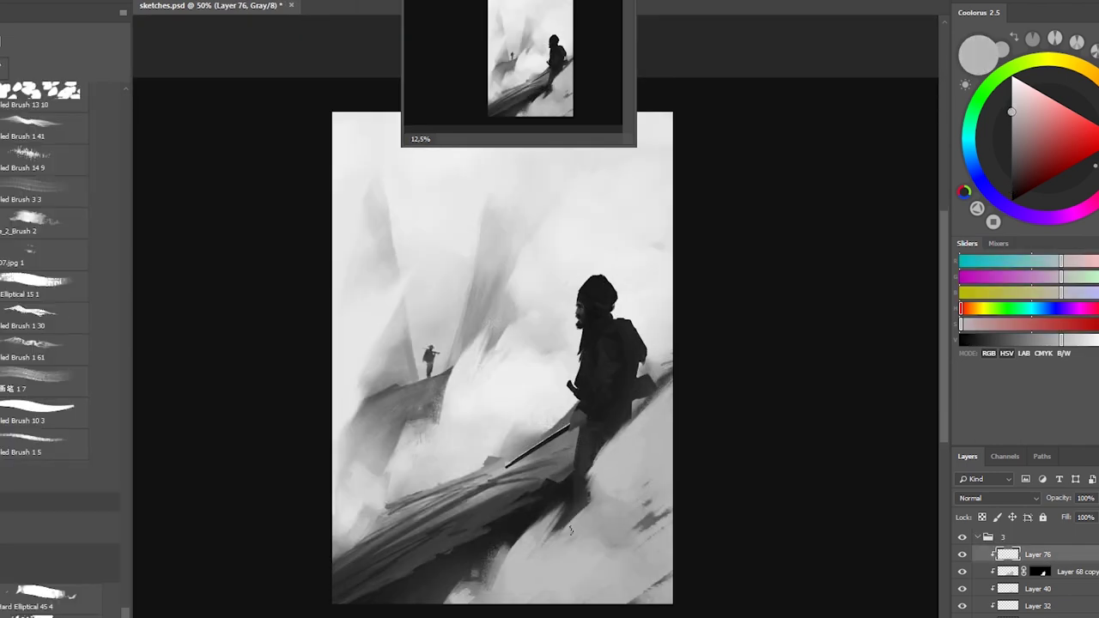
key("period")
key("comma")
key("period")
key("period")
key("period")
key("period")
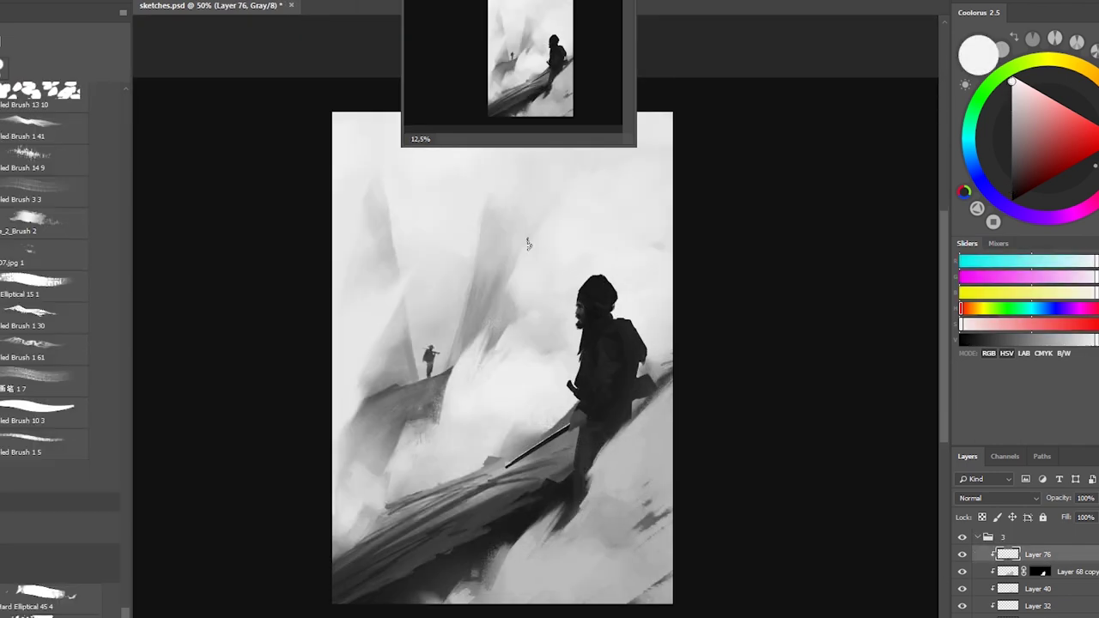
key("period")
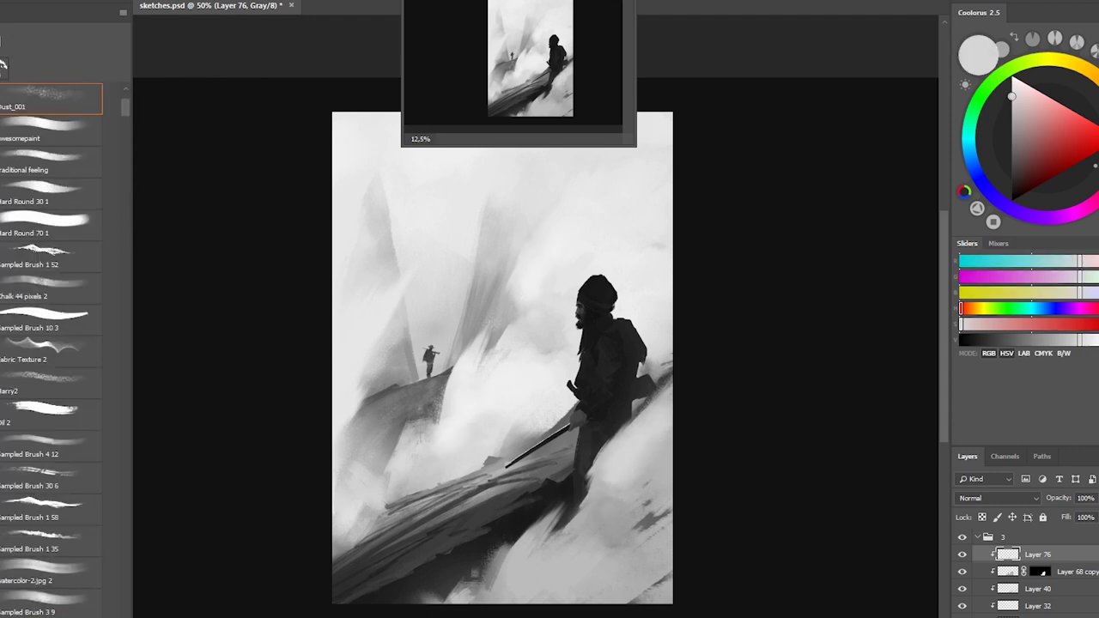
key("comma")
key("period")
key("comma")
On Layer 77, add a new layer and set up the Dust_001 brush with white paint.
left_click(538, 364, "ctrl")
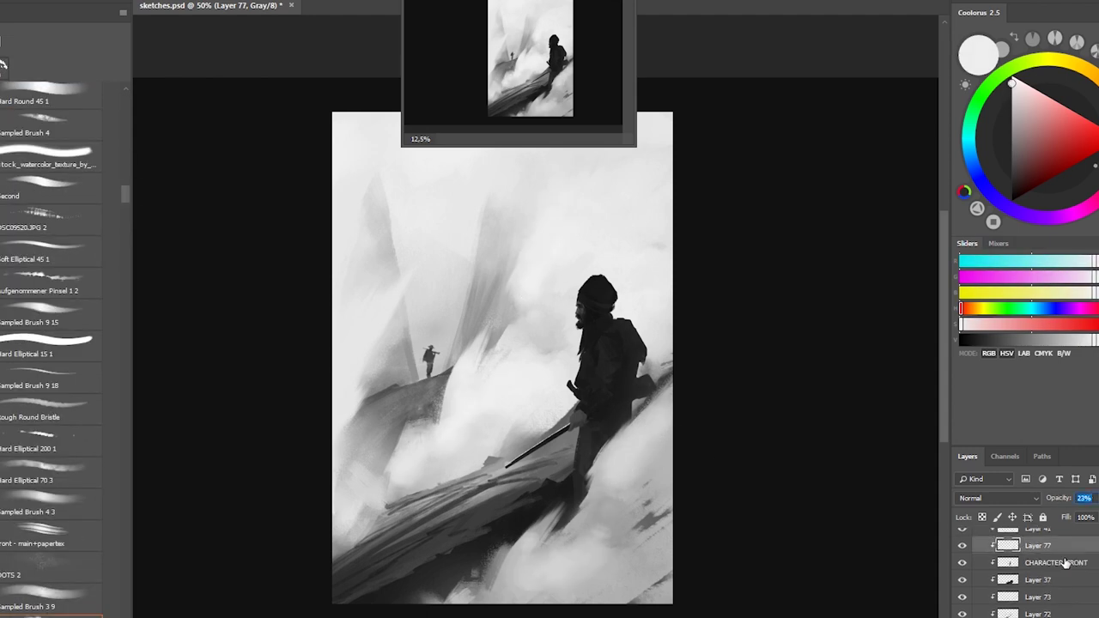
key("ctrl+shift+alt+n")
key("period")
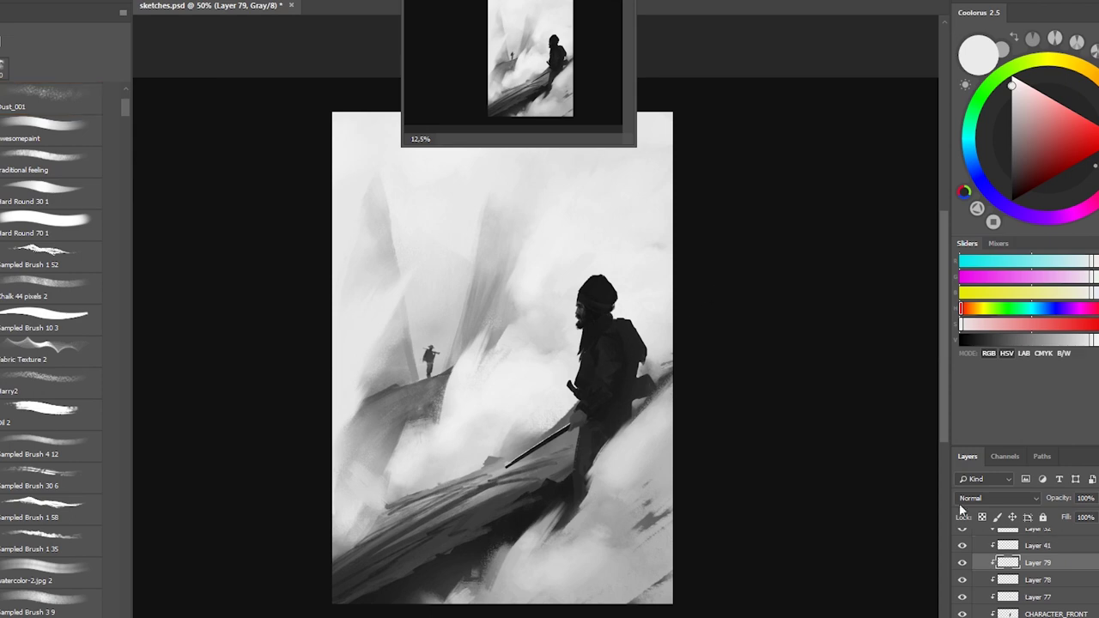
key("ctrl+t")
key("Escape")
key("ctrl+e")
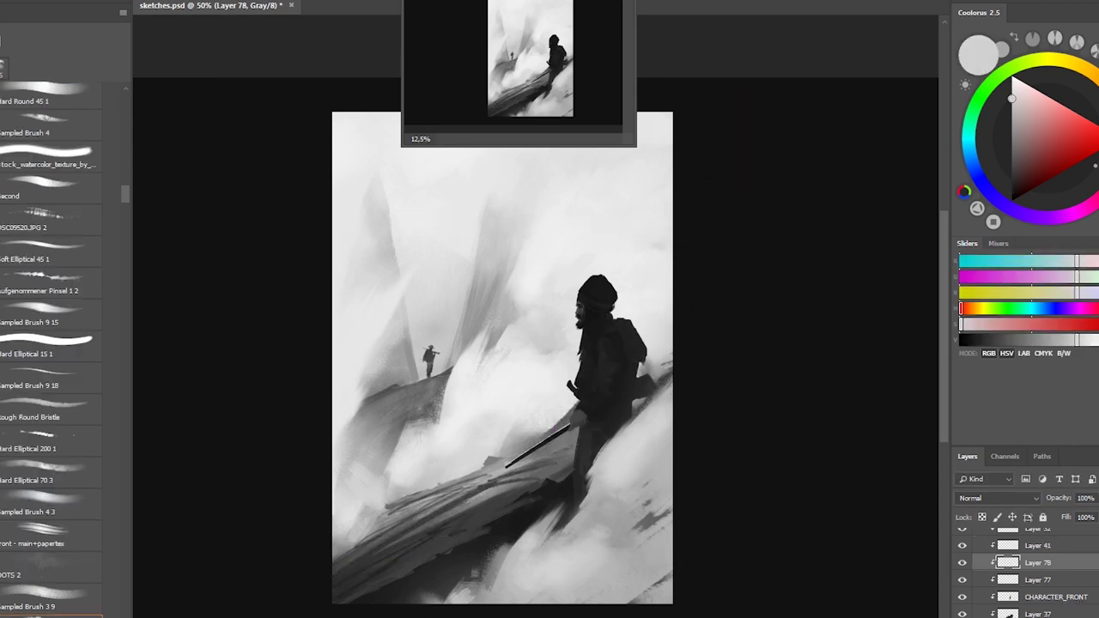
key("x")
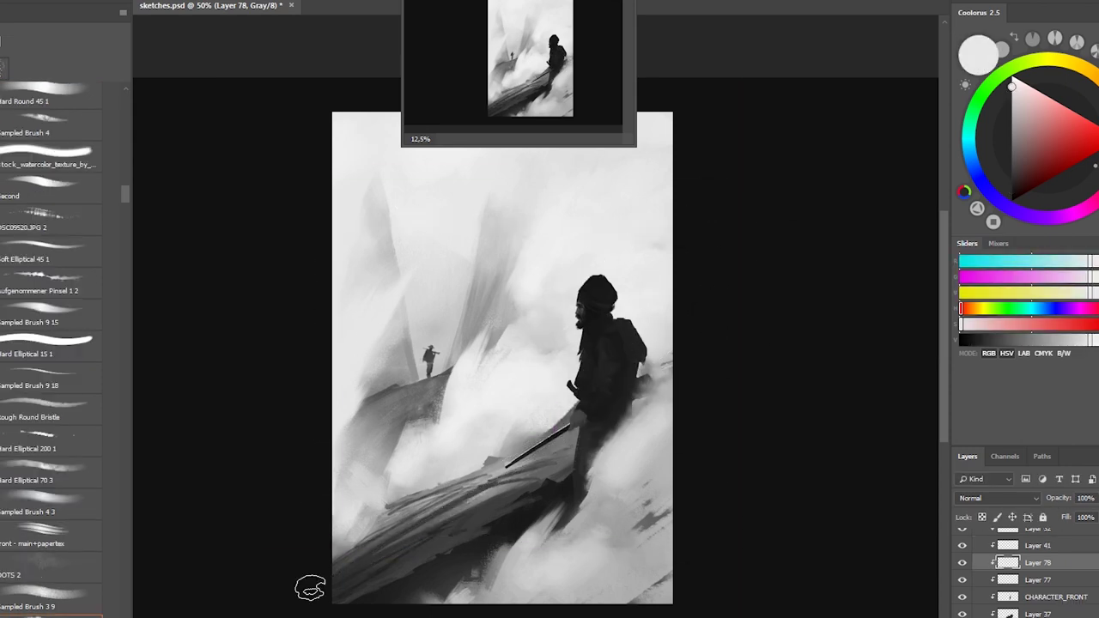
Flip the canvas back and paint brighter mist on the slope below the distant figure.
key("h")
key("period")
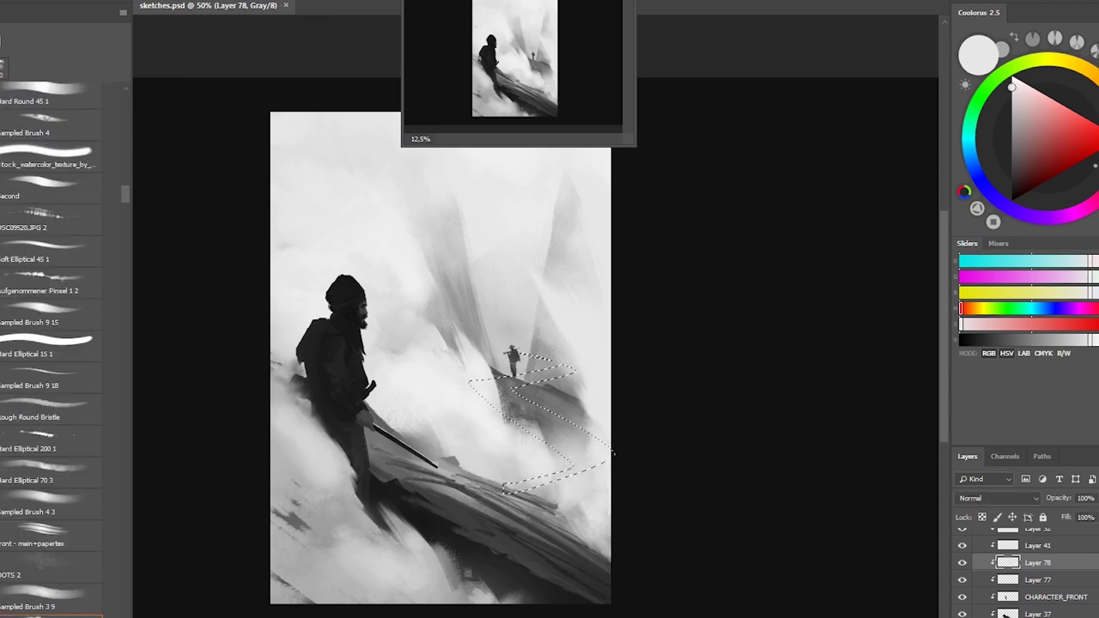
key("ctrl+shift+alt+n")
left_click_drag(532, 378, 543, 492)
key("ctrl+d")
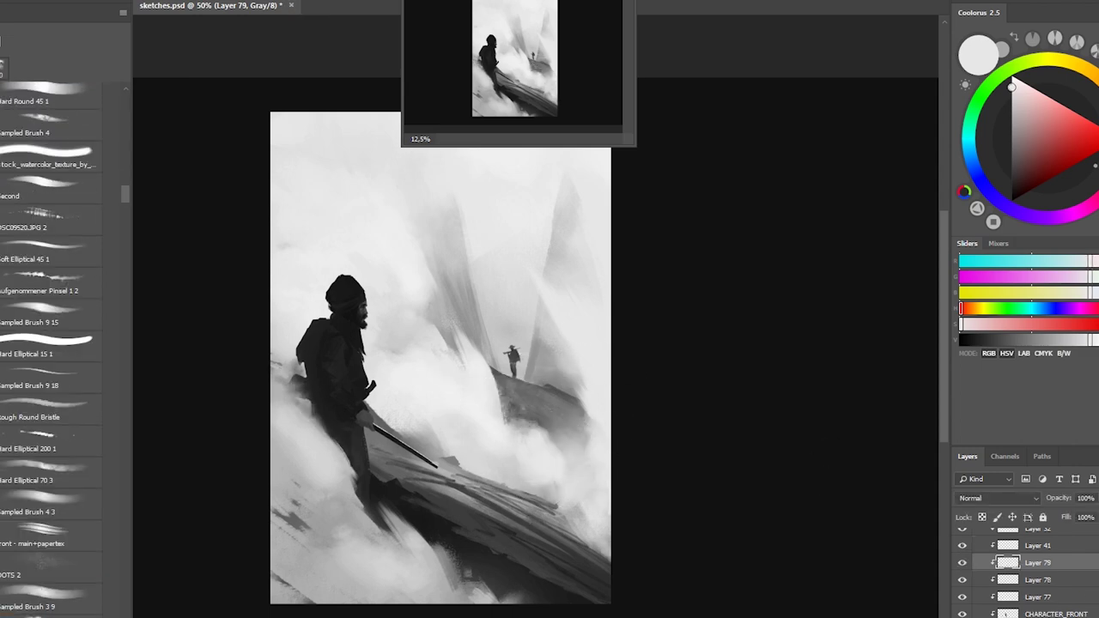
Add a new layer above CHARACTER_FRONT with black paint and zoom out to the whole painting.
scroll(589, 236, "up", 1)
left_click(961, 599)
key("ctrl+shift+alt+n")
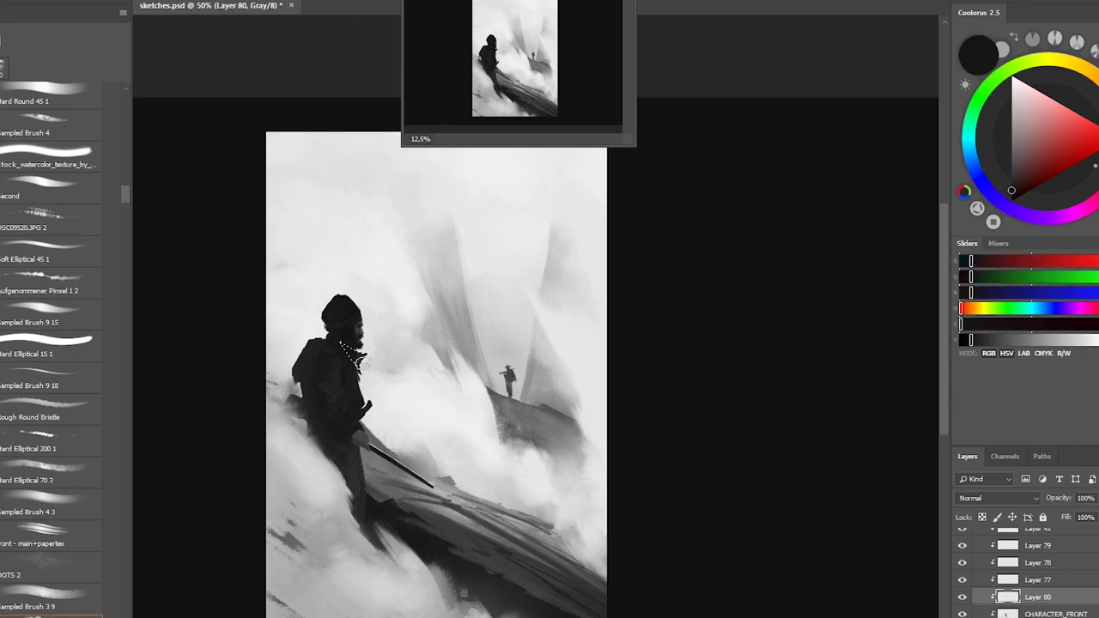
scroll(357, 361, "up", 1)
key("x")
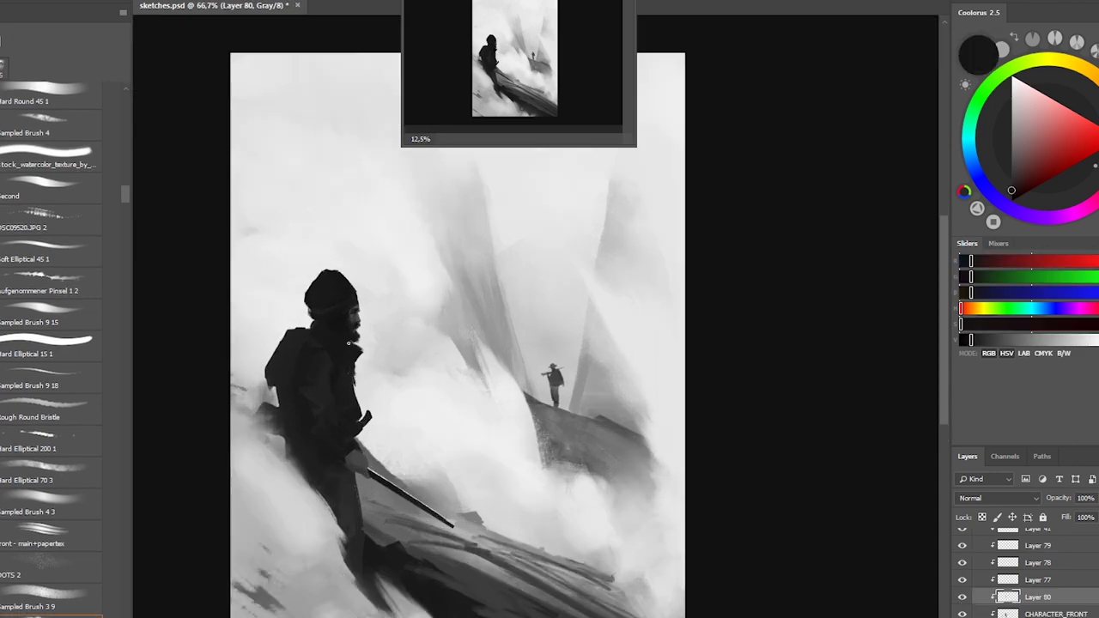
key("ctrl+minus")
key("ctrl+minus")
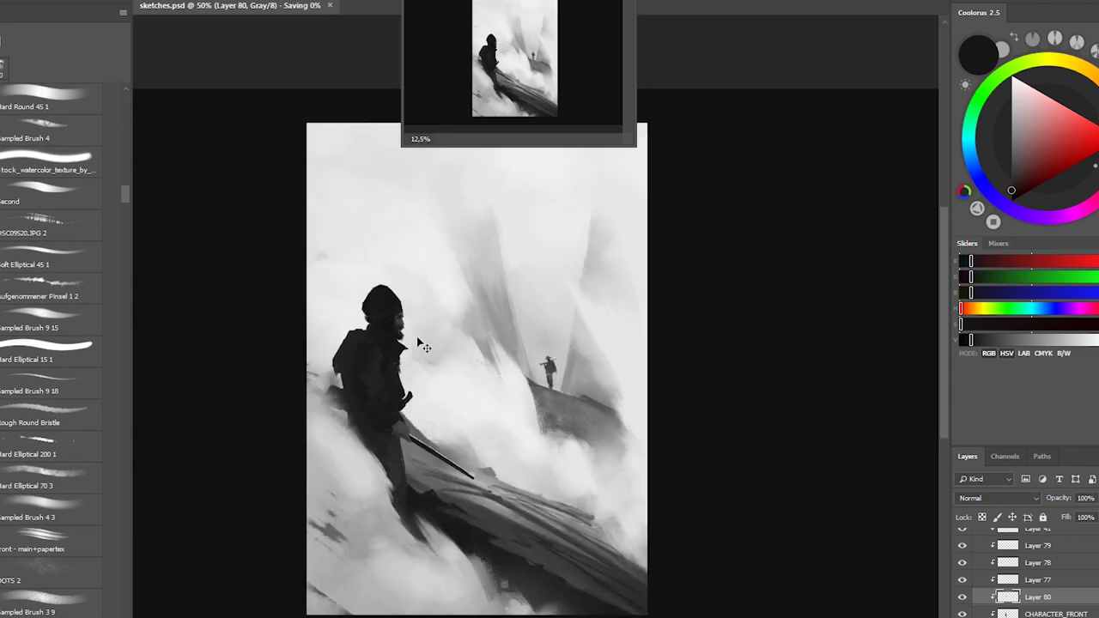
Make Layer 32 active, dismiss the no-pixels warning, and pick light grey tones.
left_click(965, 601, "ctrl")
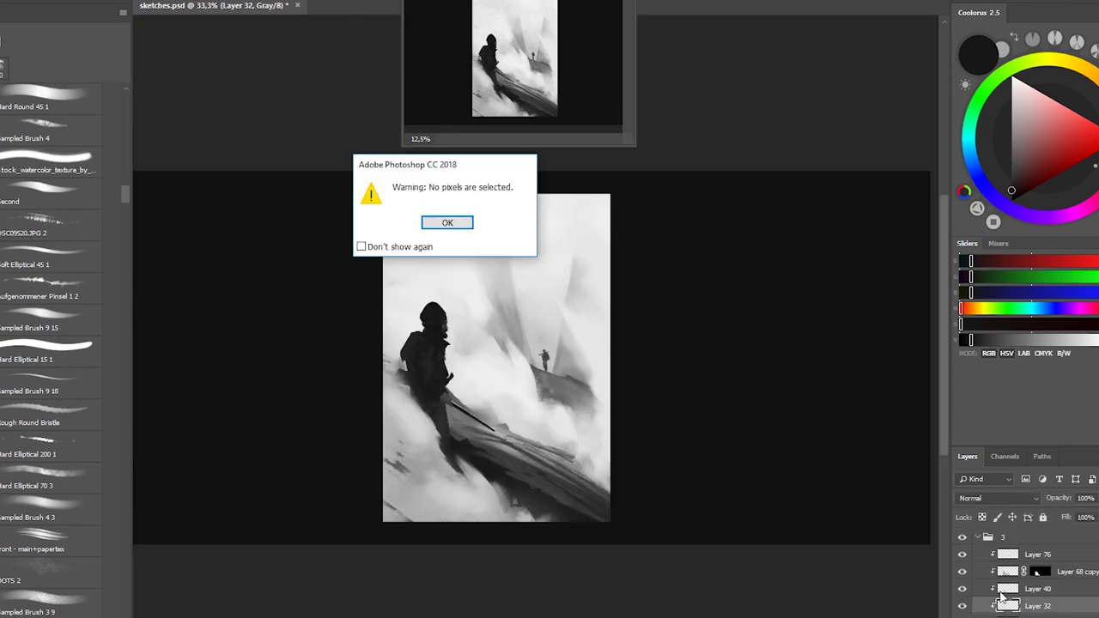
key("Return")
key("ctrl+plus")
key("ctrl+plus")
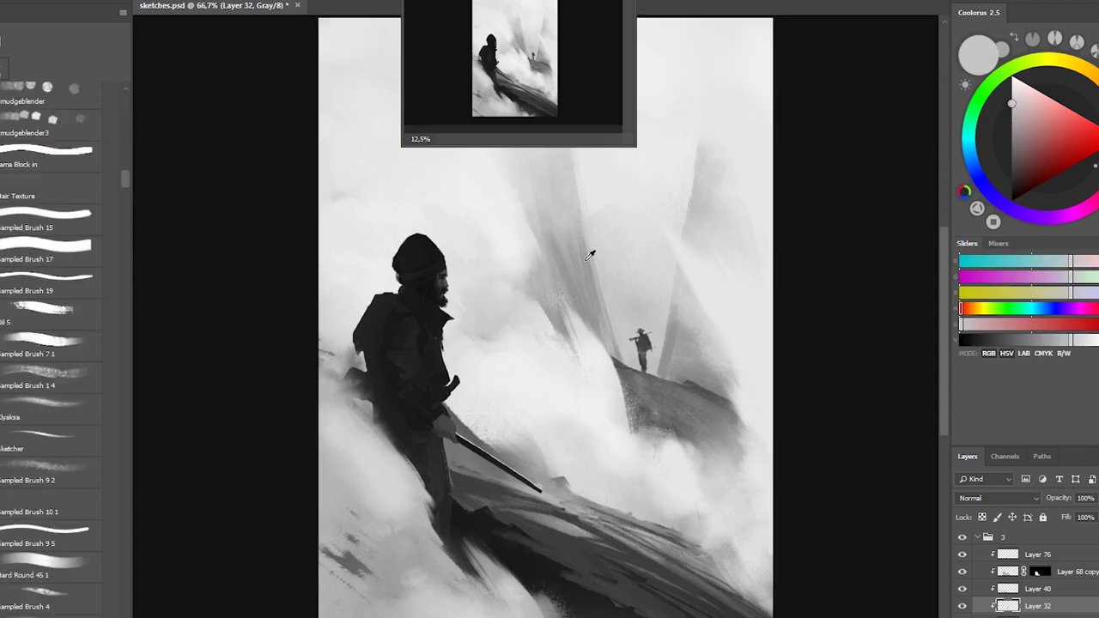
left_click(591, 255, "alt")
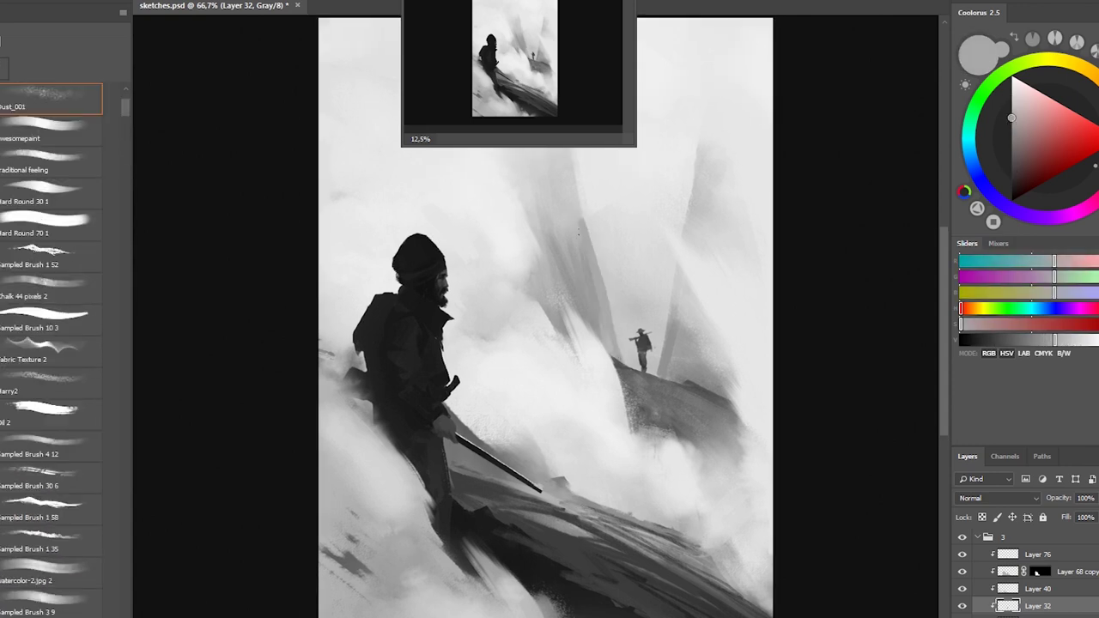
scroll(612, 346, "up", 2)
left_click(609, 390, "alt")
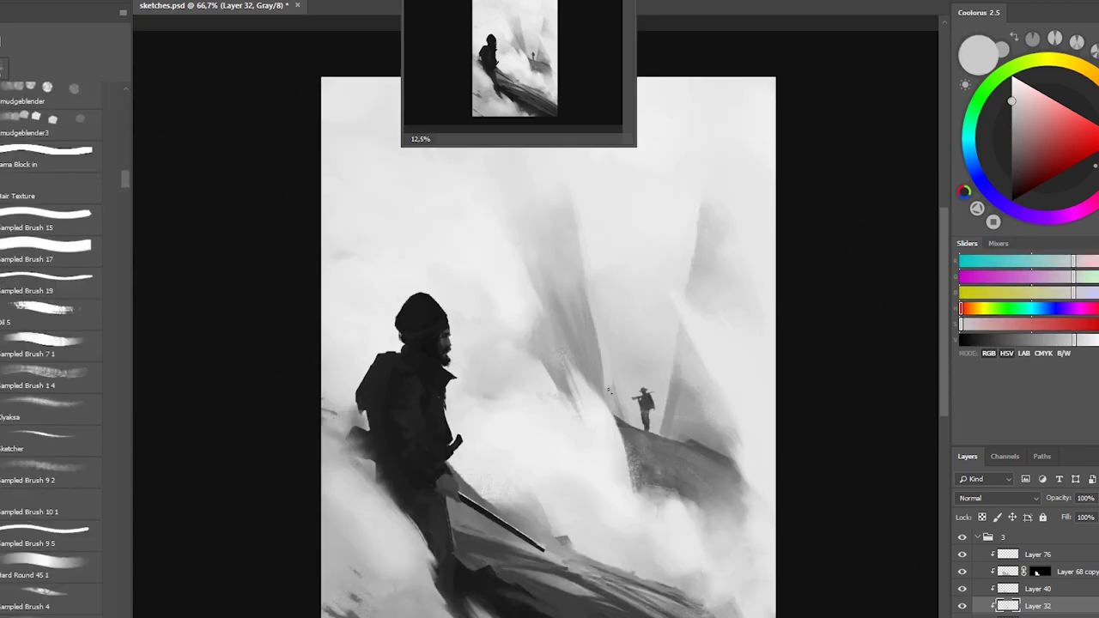
Reset the view rotation upright, pick a lighter grey, and open Levels for the layer.
left_click_drag(607, 345, 619, 326)
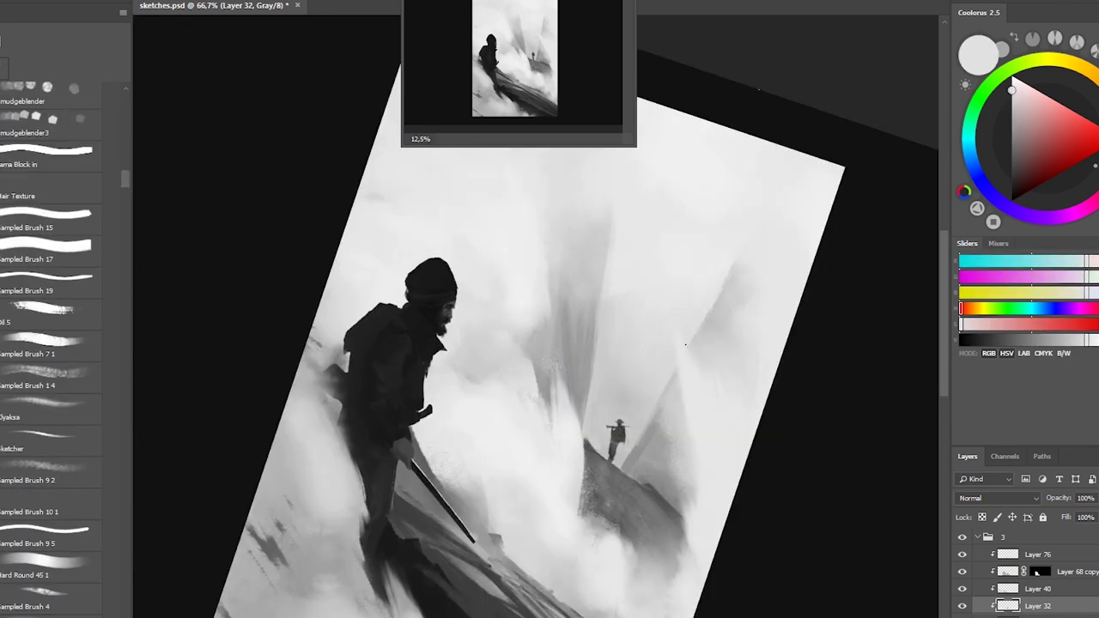
key("ctrl+minus")
left_click(600, 348, "alt")
key("period")
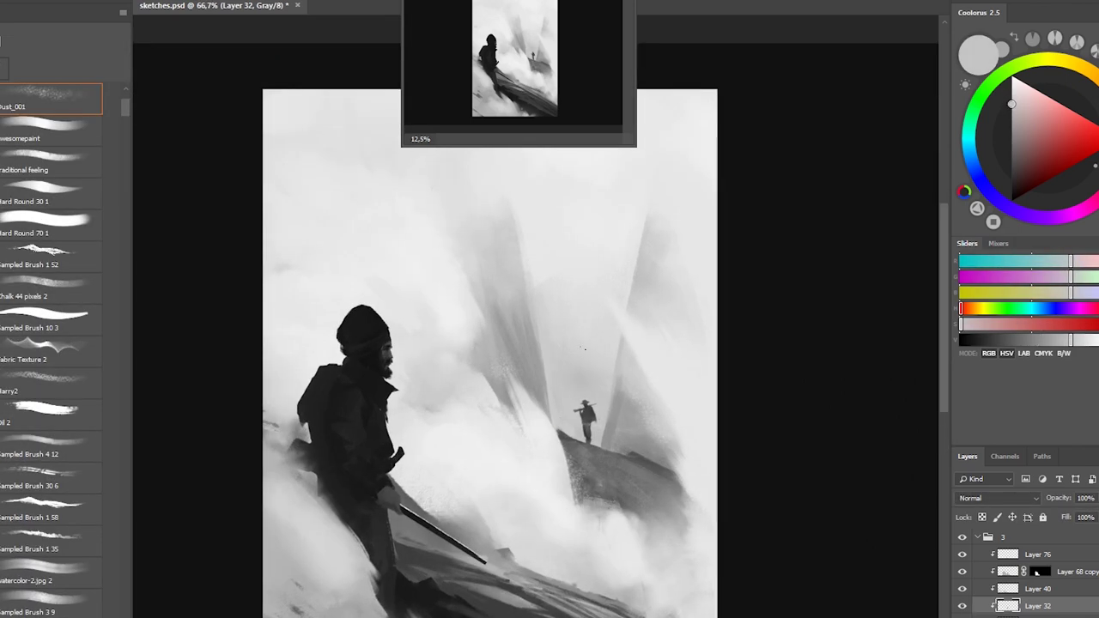
key("ctrl+minus")
key("ctrl+l")
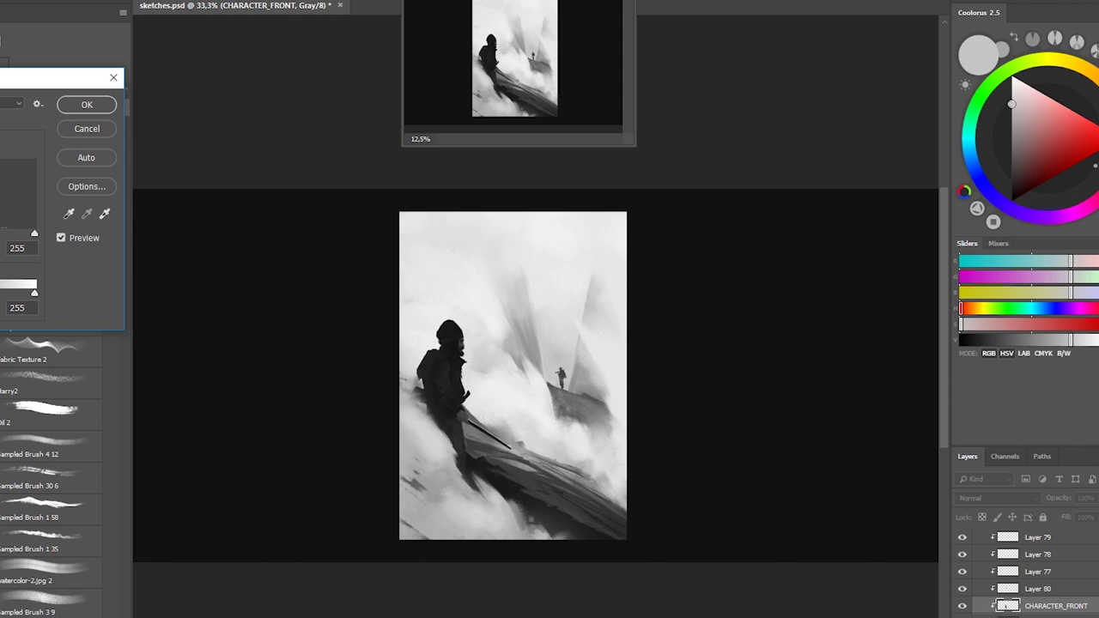